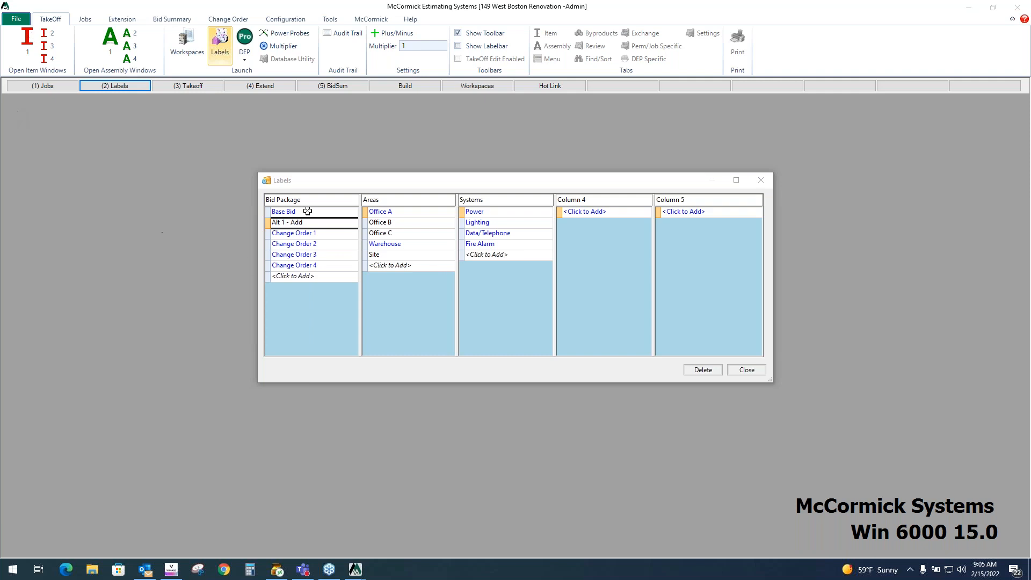
- Add a new bid package label named Change Order 5 and close the Labels dialog
left_click(314, 234)
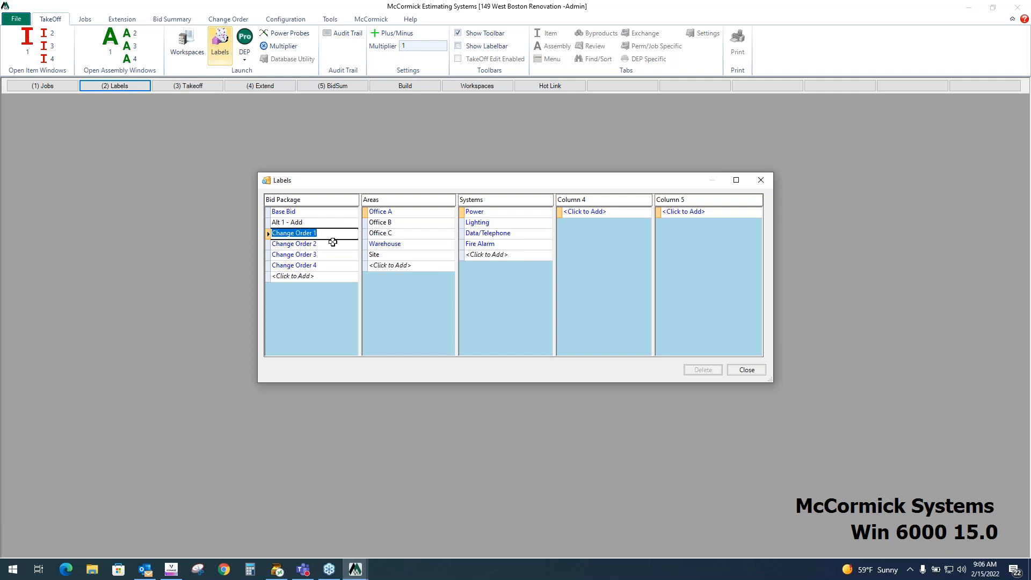
left_click(308, 212)
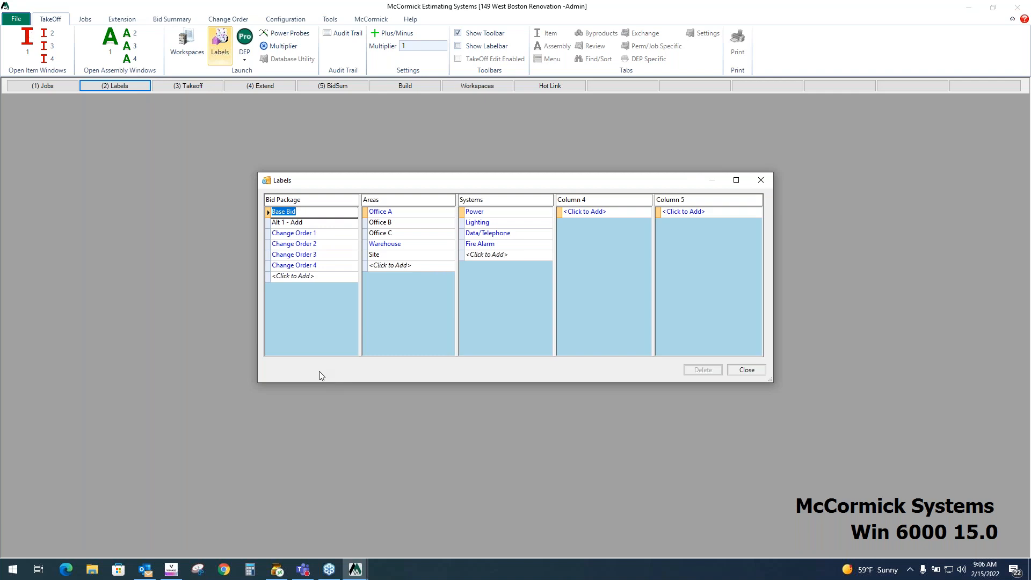
left_click(323, 280)
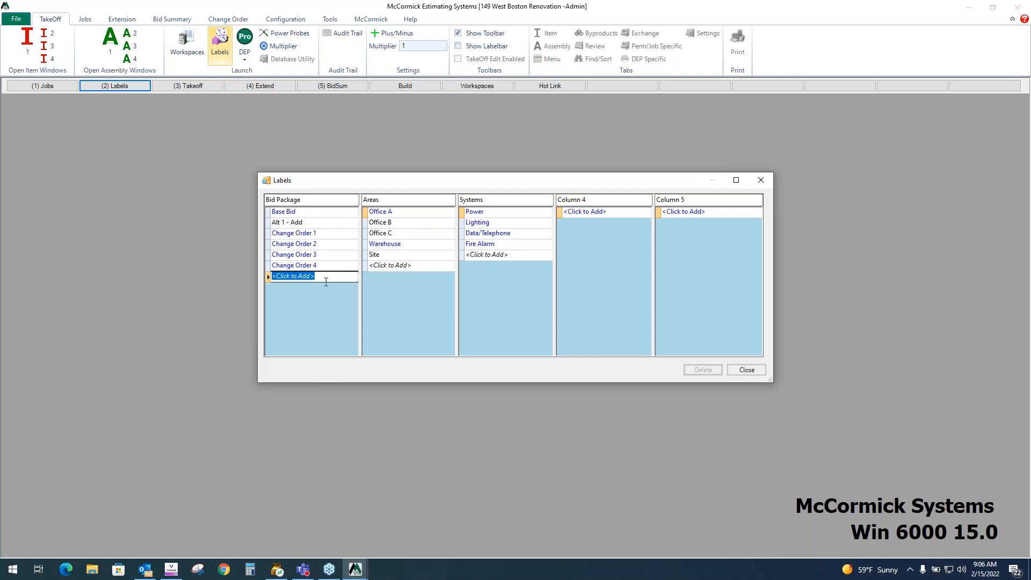
type("Change Order 5")
key("Return")
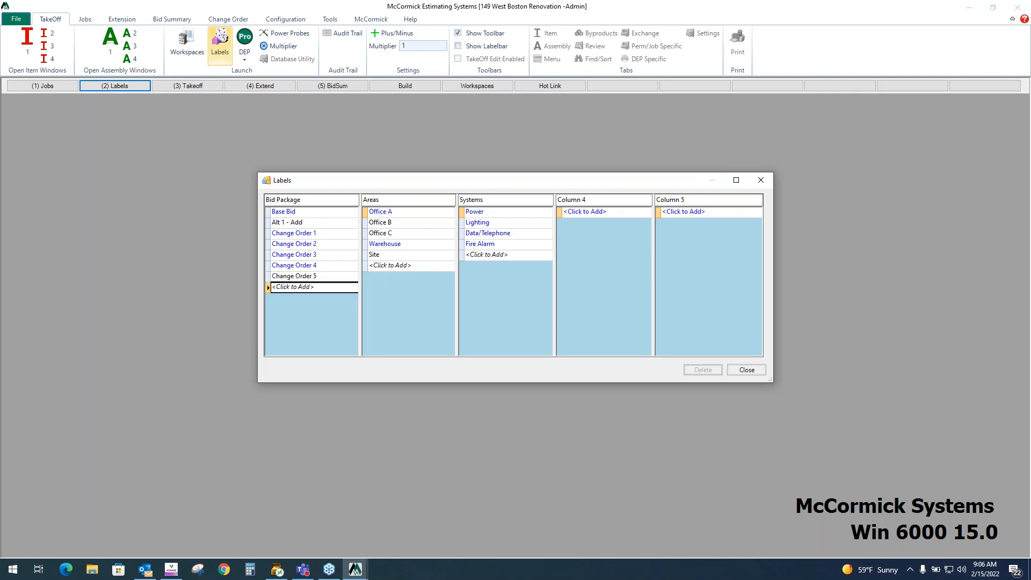
left_click(757, 371)
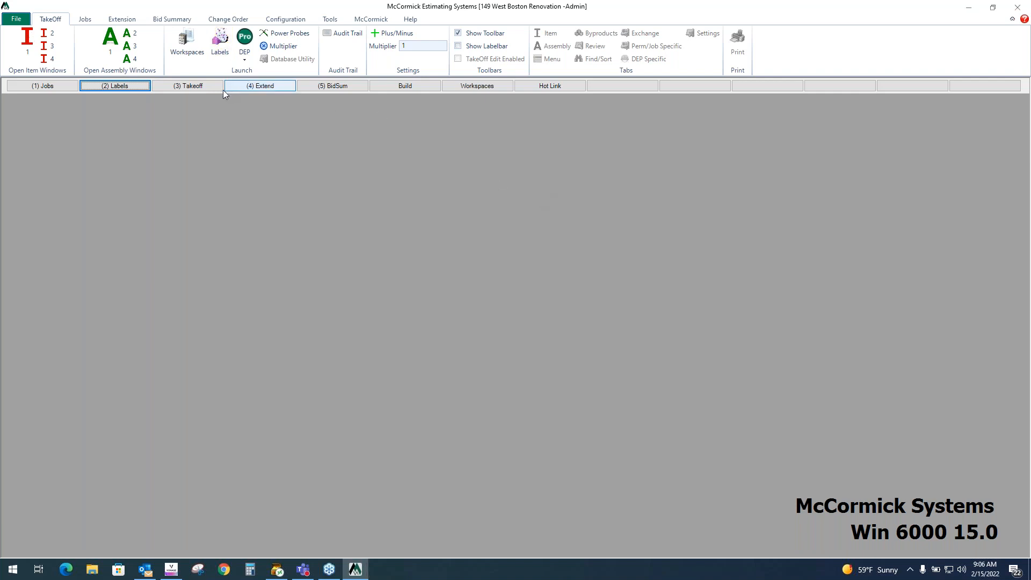
- Open the Takeoff screen and browse through the assembly list
left_click(206, 87)
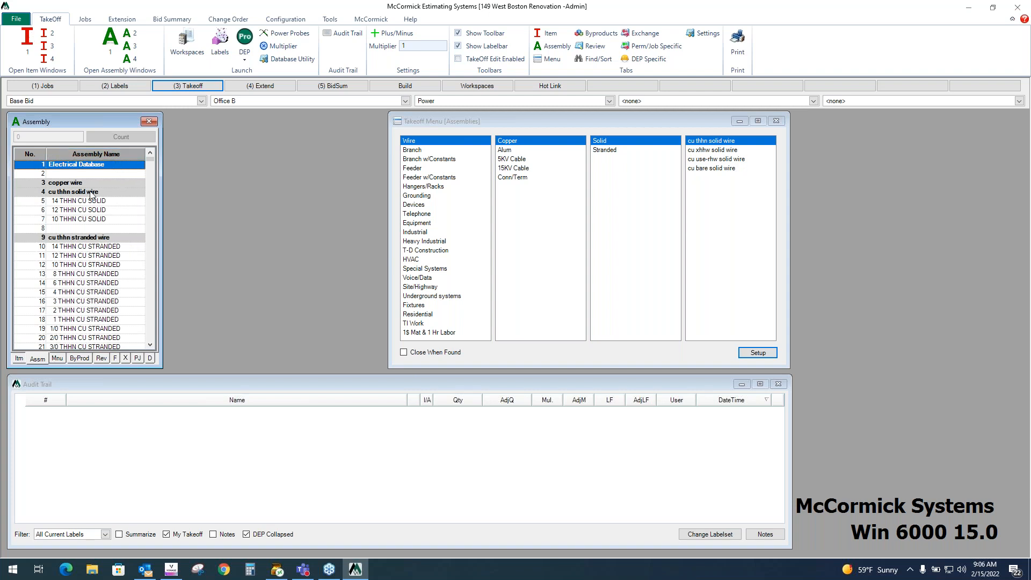
scroll(113, 191, "down", 16)
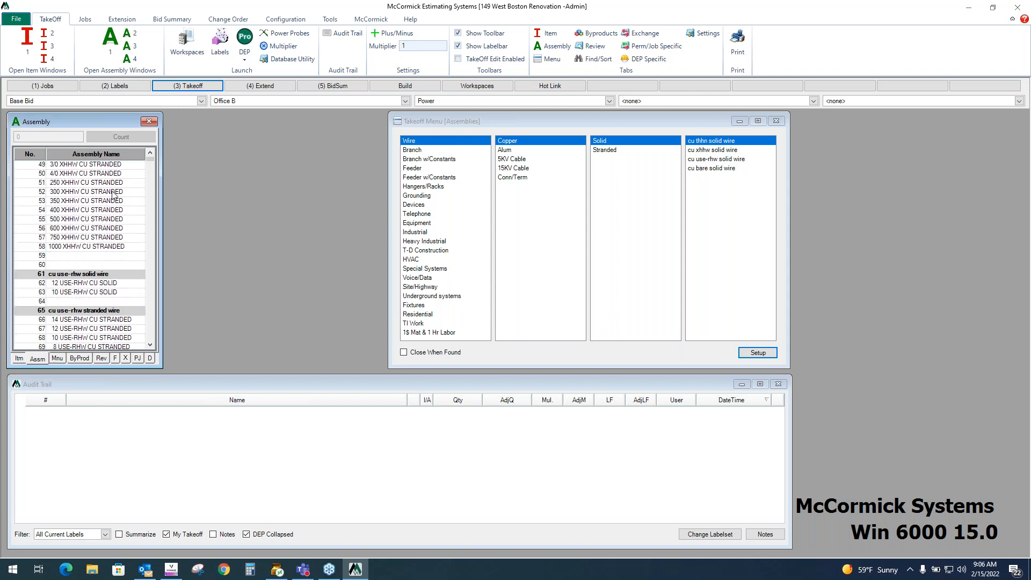
scroll(115, 197, "down", 7)
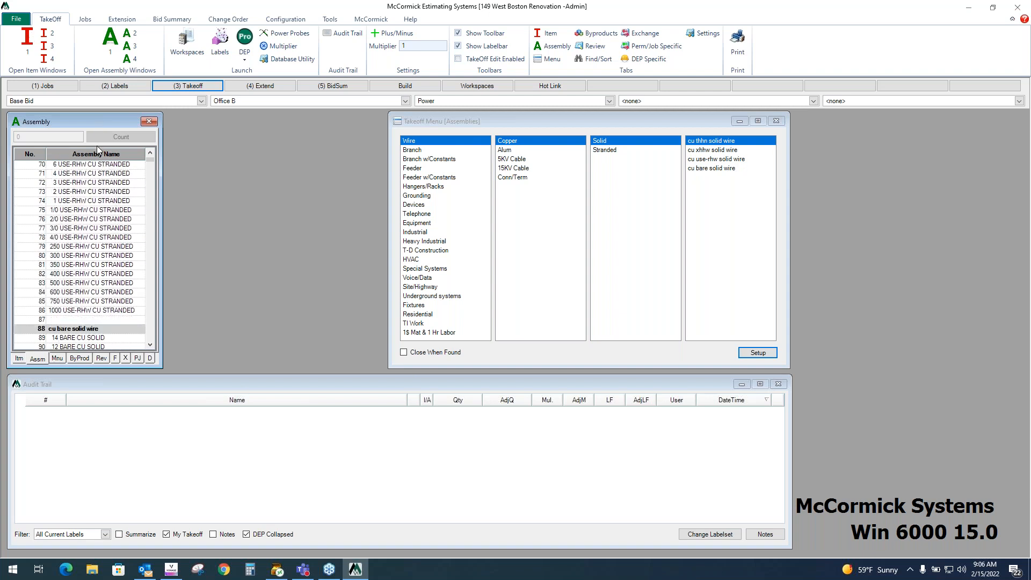
scroll(117, 203, "down", 3)
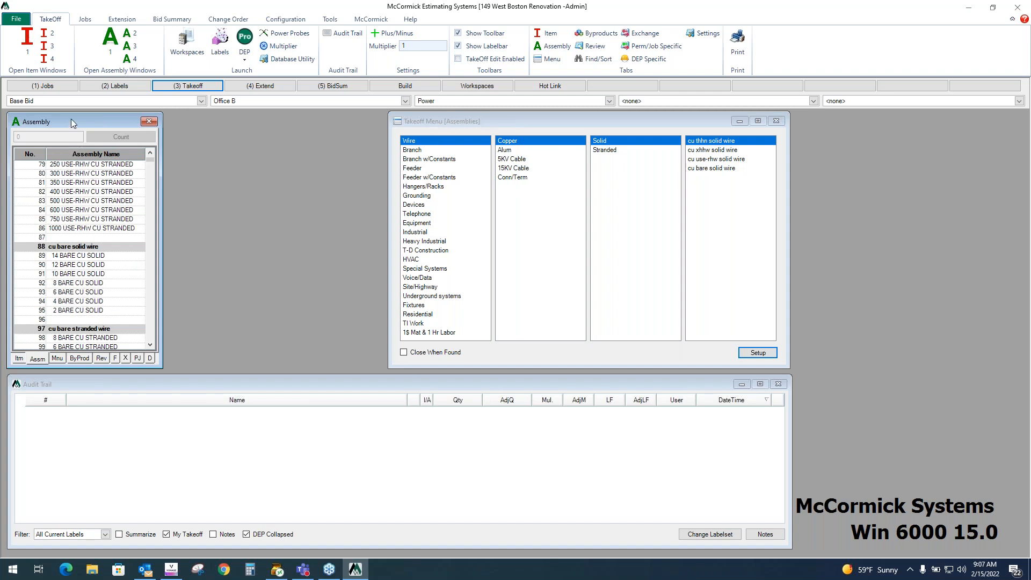
- Show the item list and navigate the takeoff menu to Wire, Copper, Stranded, cu thhn stranded
left_click(18, 361)
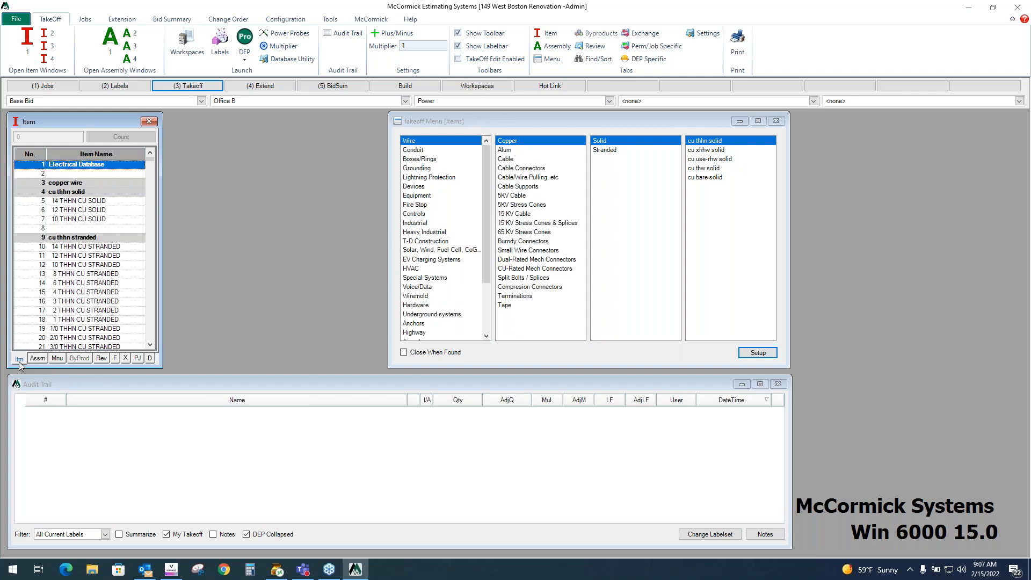
left_click(40, 361)
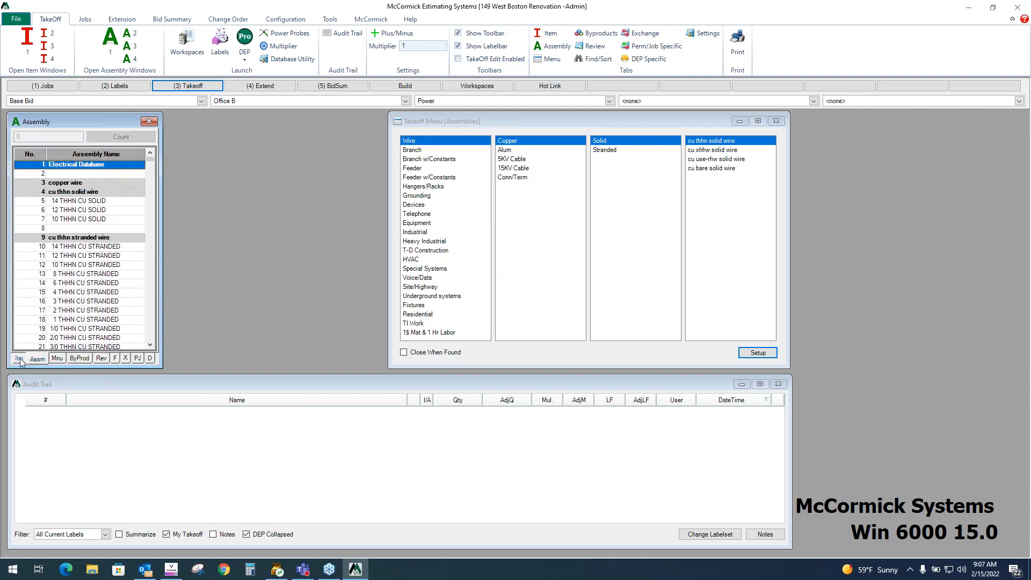
left_click(18, 360)
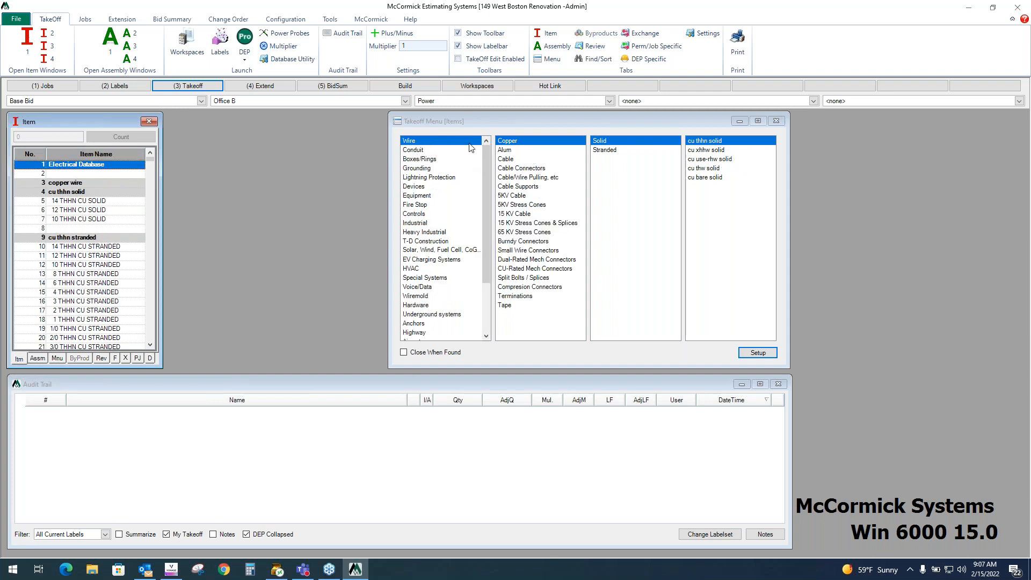
left_click(509, 143)
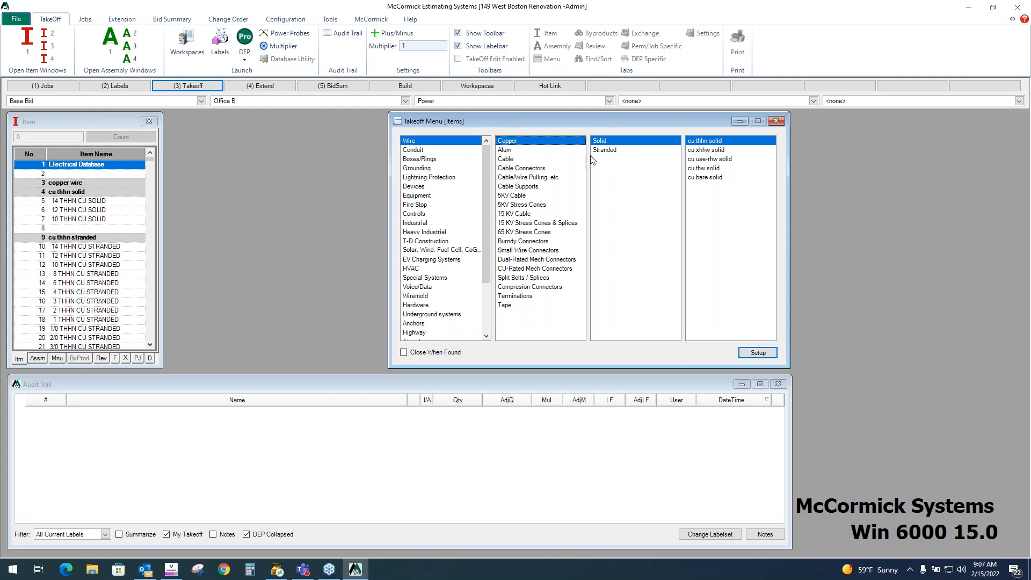
left_click(605, 150)
double_click(710, 141)
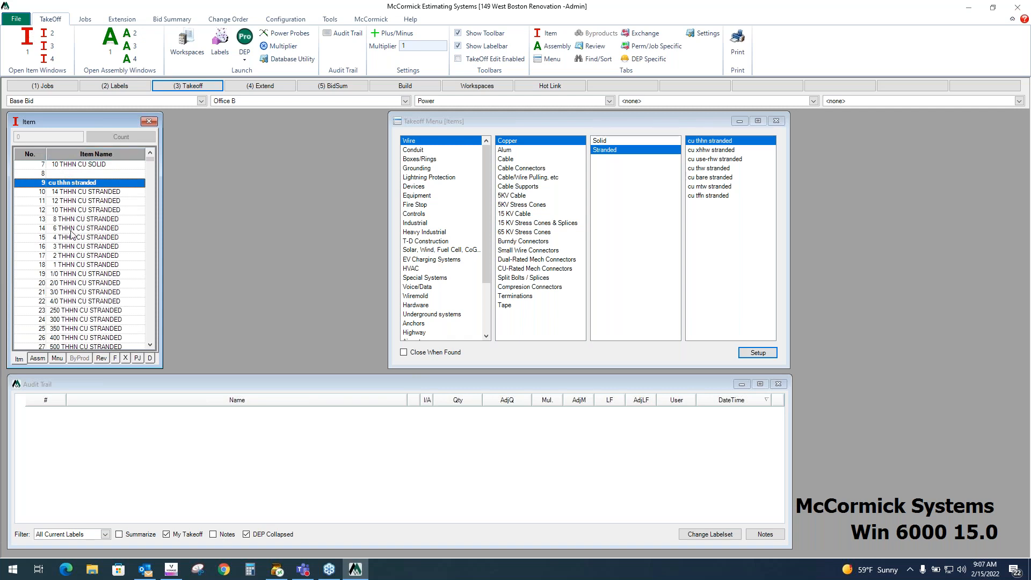
- Take off a quantity of 100 for the 12 THHN CU STRANDED item
left_click(67, 201)
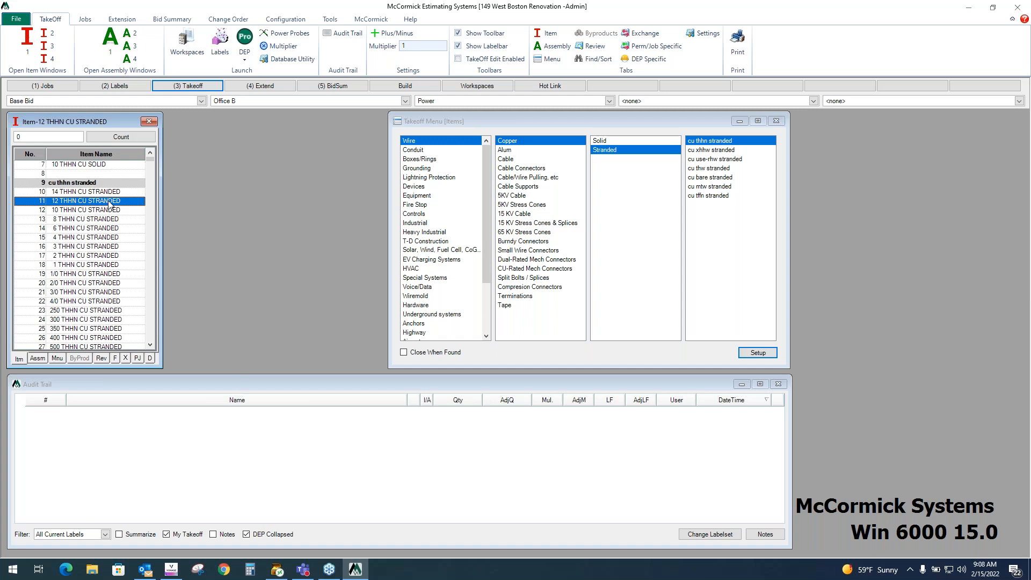
type("100")
key("Return")
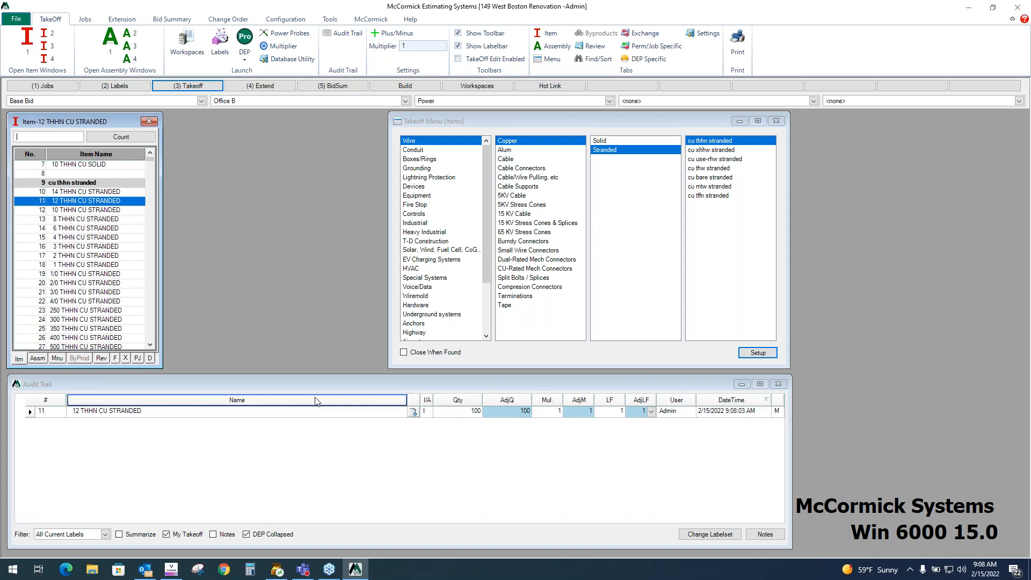
- Examine the fields of the new audit trail entry
left_click(290, 417)
left_click(163, 419)
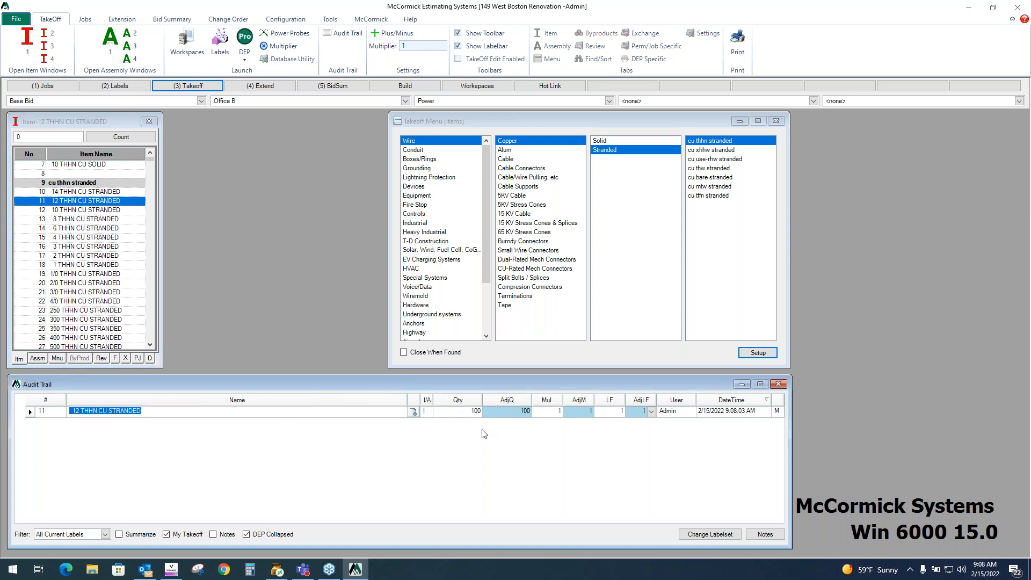
left_click(425, 412)
left_click(480, 411)
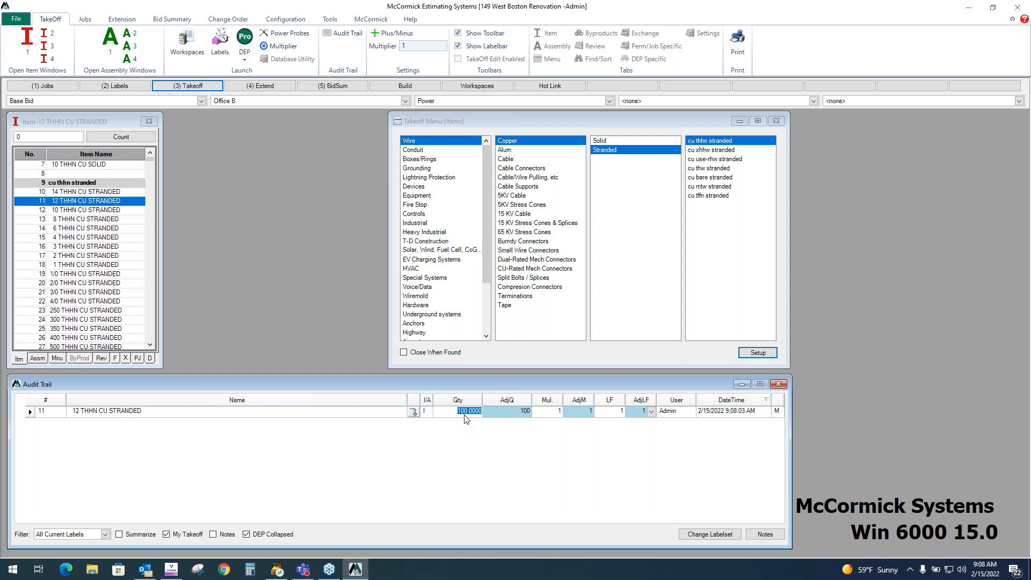
left_click(680, 412)
left_click(742, 412)
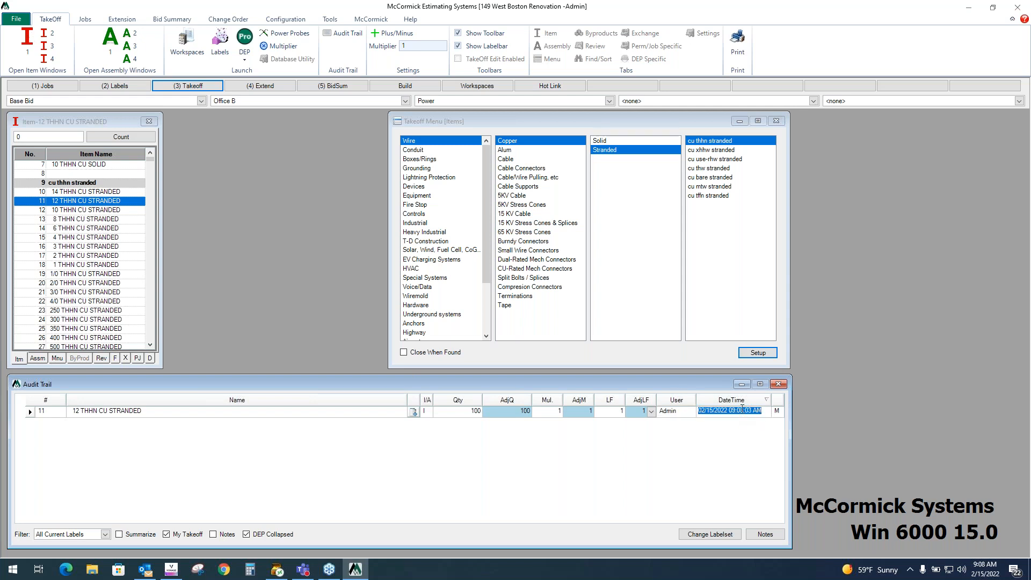
left_click(778, 411)
left_click(678, 412)
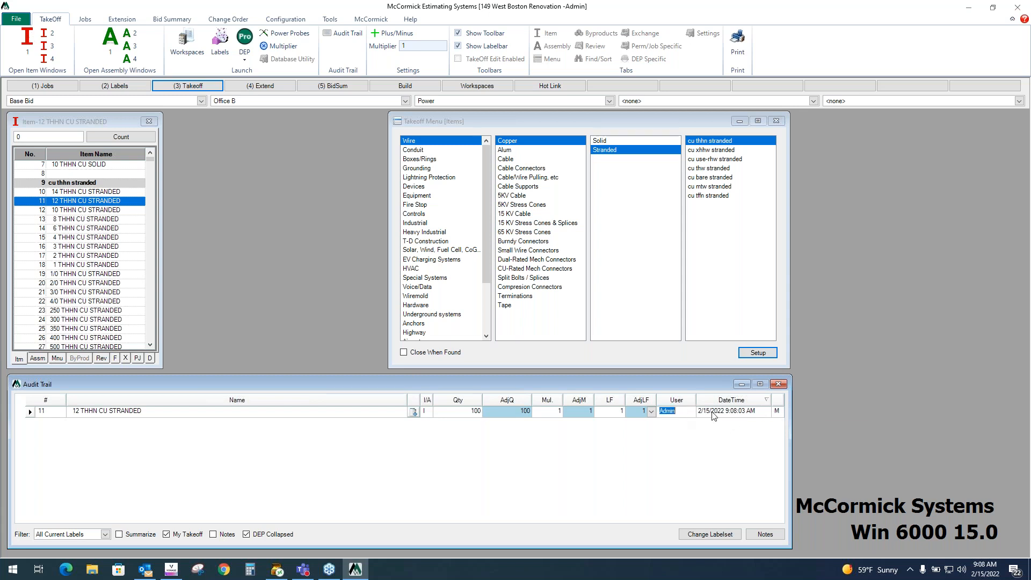
left_click(737, 412)
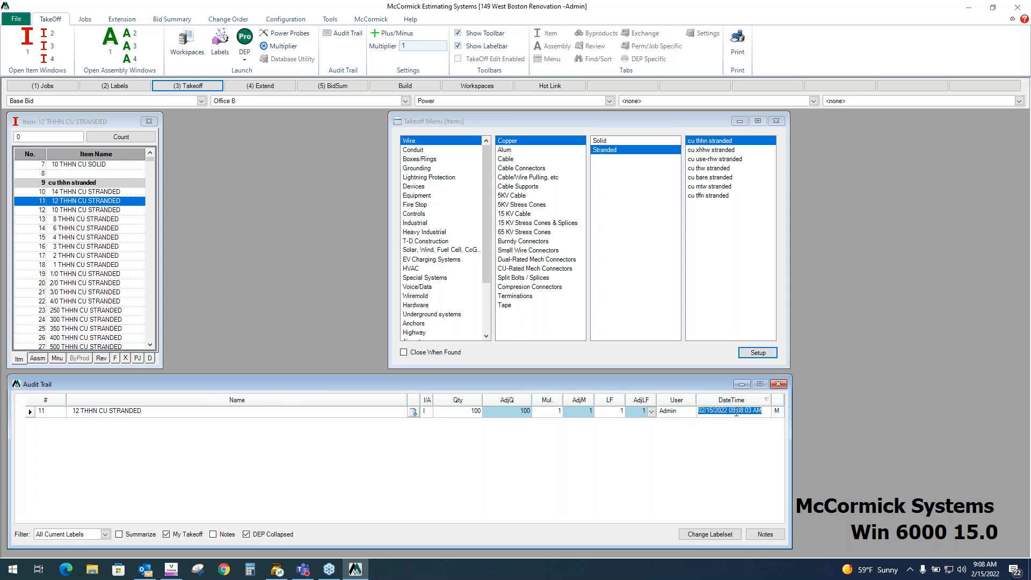
left_click(326, 414)
left_click(437, 414)
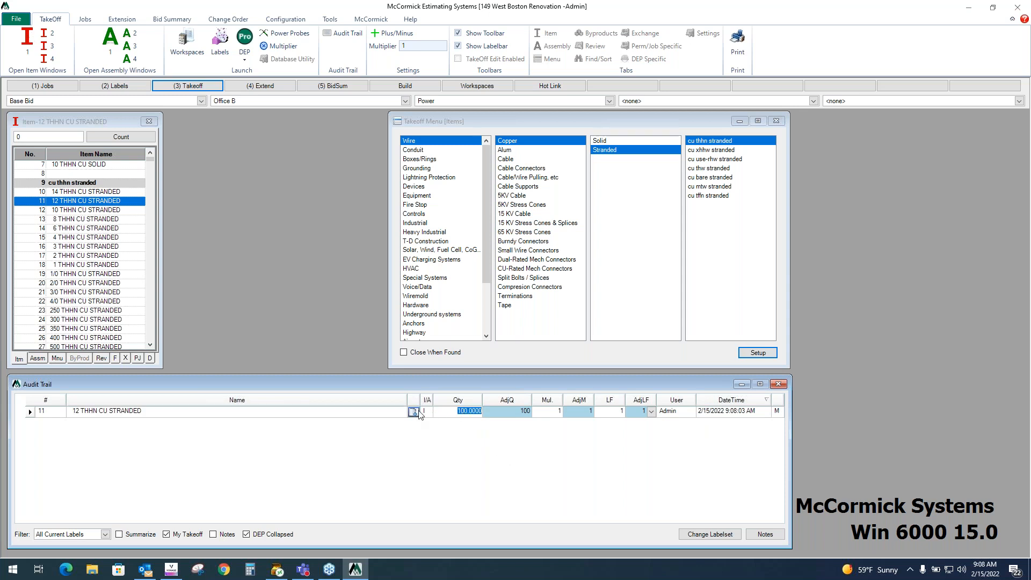
- Review the selected item's details, including prices, labor values and codes
left_click(101, 359)
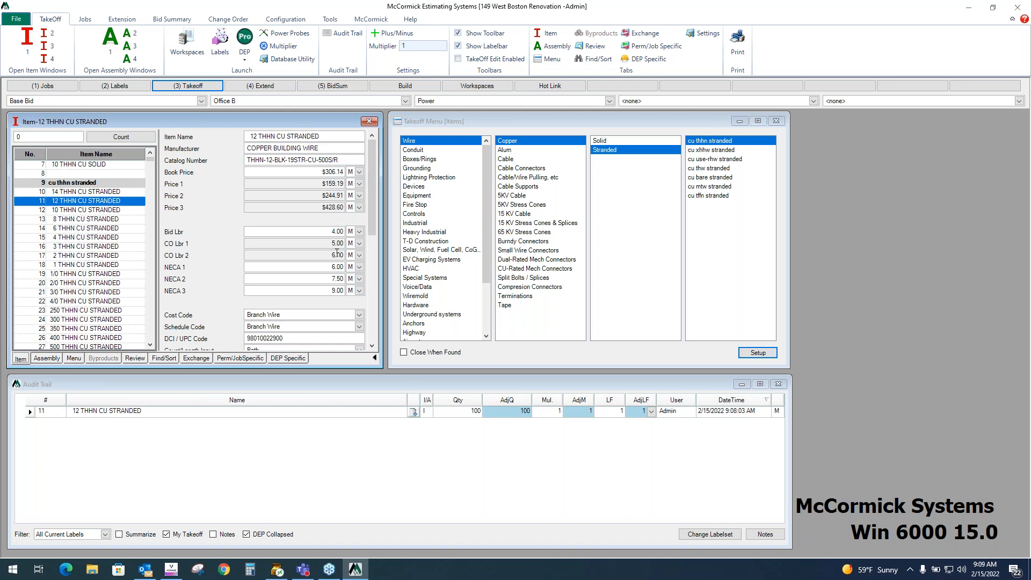
left_click(323, 236)
key("Tab")
key("Tab")
key("Tab")
key("Tab")
key("Tab")
left_click(281, 316)
key("Tab")
key("Tab")
- Switch to assemblies, navigate to Devices receptacles, and view the byproducts of DUPLEX 20 AMP STD
left_click(48, 358)
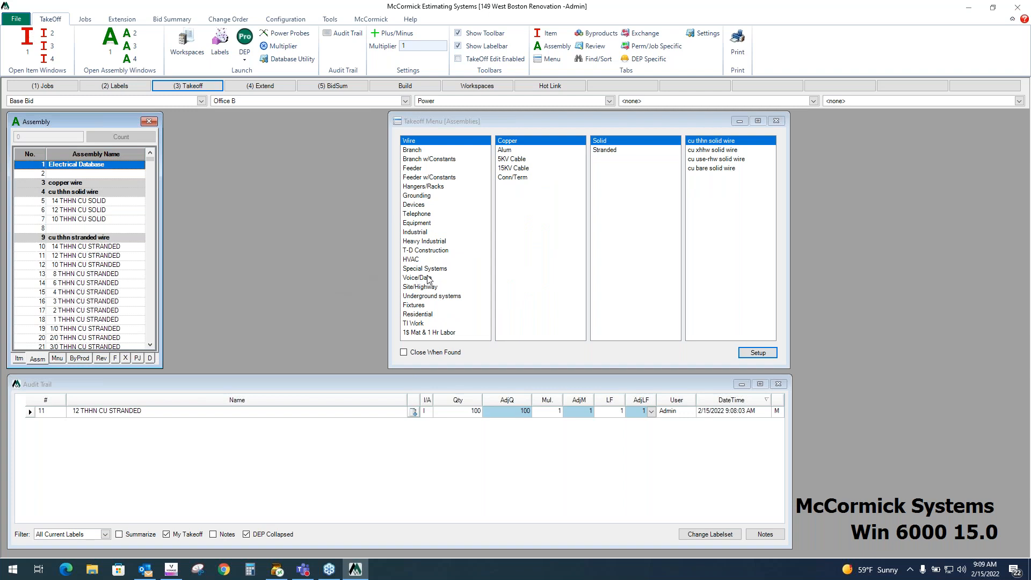
left_click(427, 205)
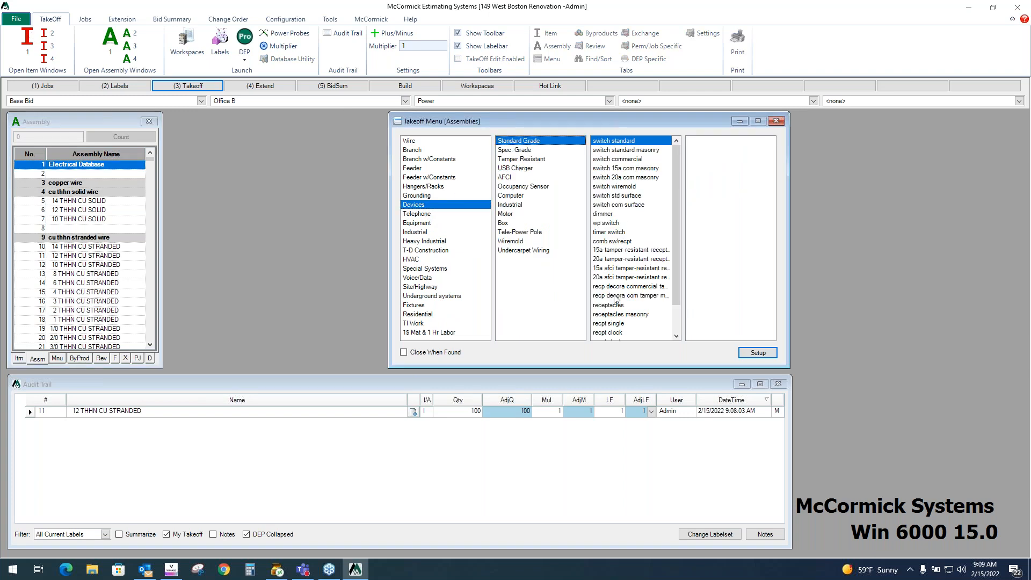
left_click(608, 306)
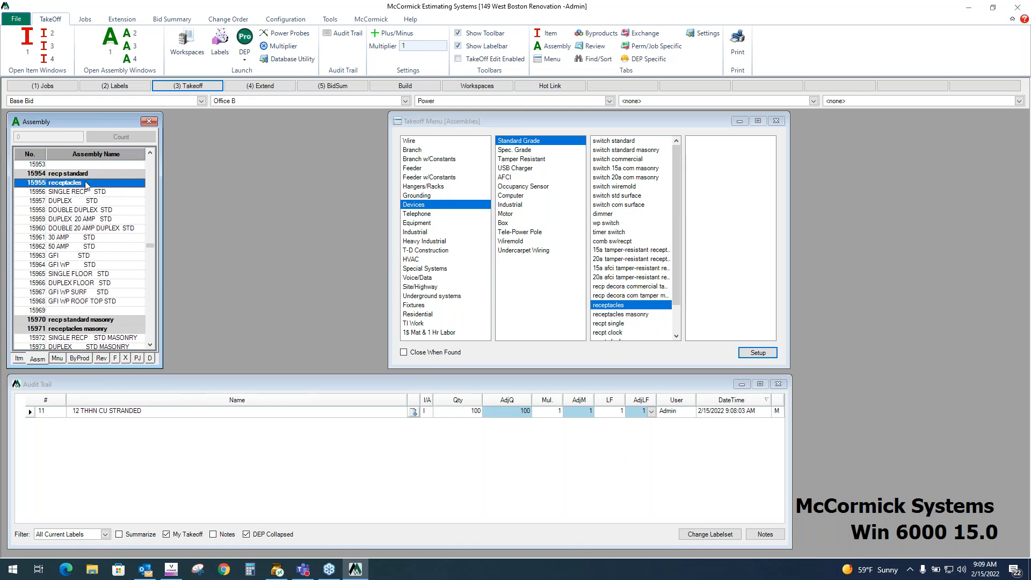
left_click(79, 220)
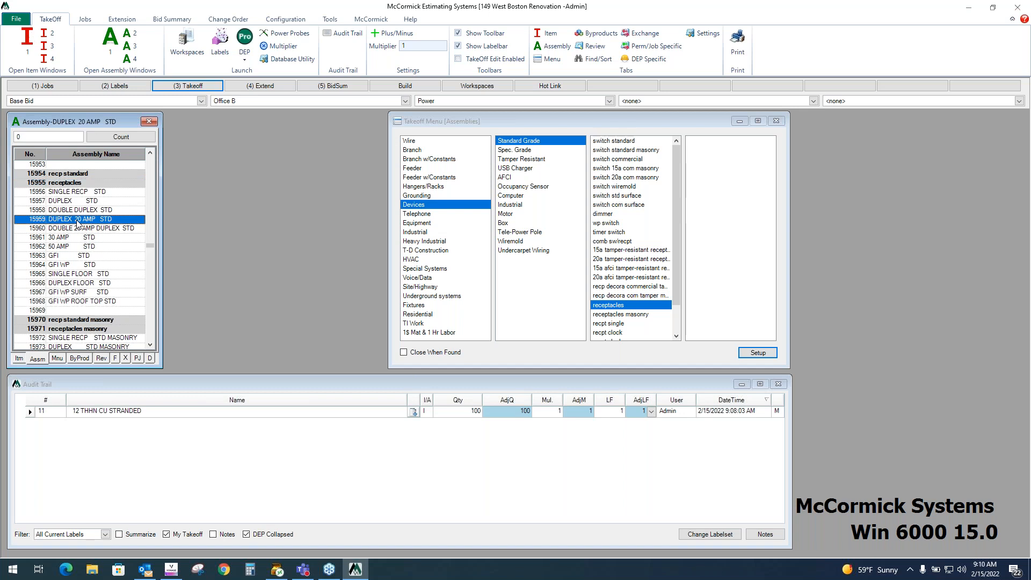
left_click(80, 358)
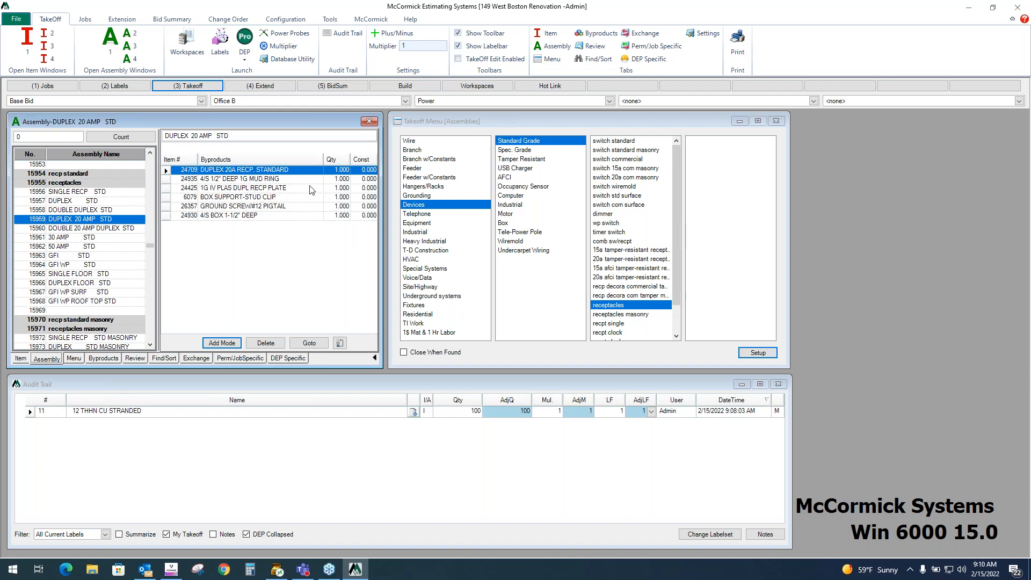
- Take off a quantity of 10 for the DUPLEX 20 AMP STD assembly
left_click(63, 221)
type("10")
key("Return")
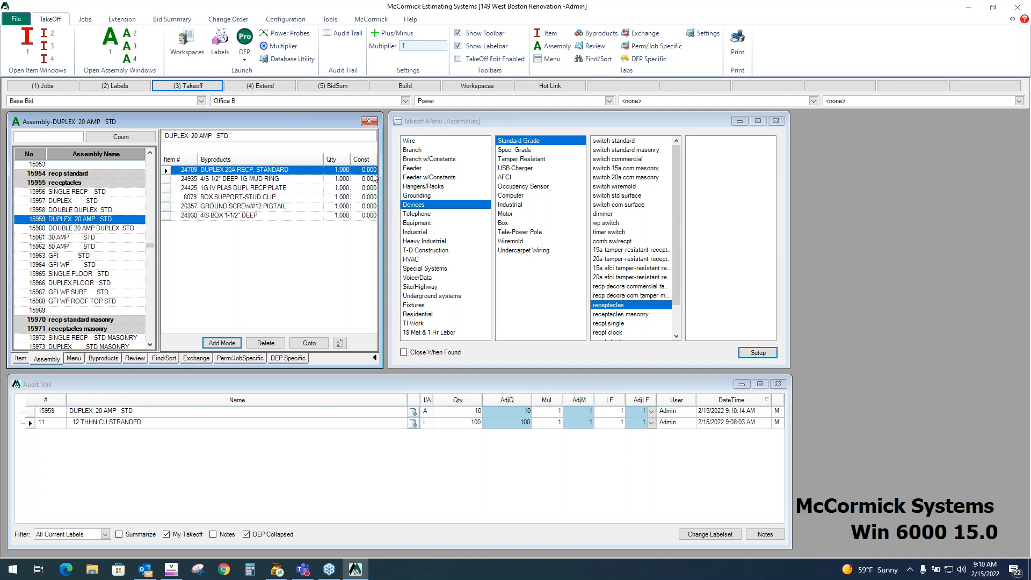
- Inspect the byproduct quantities of the assembly and the audit trail entries
left_click(346, 181)
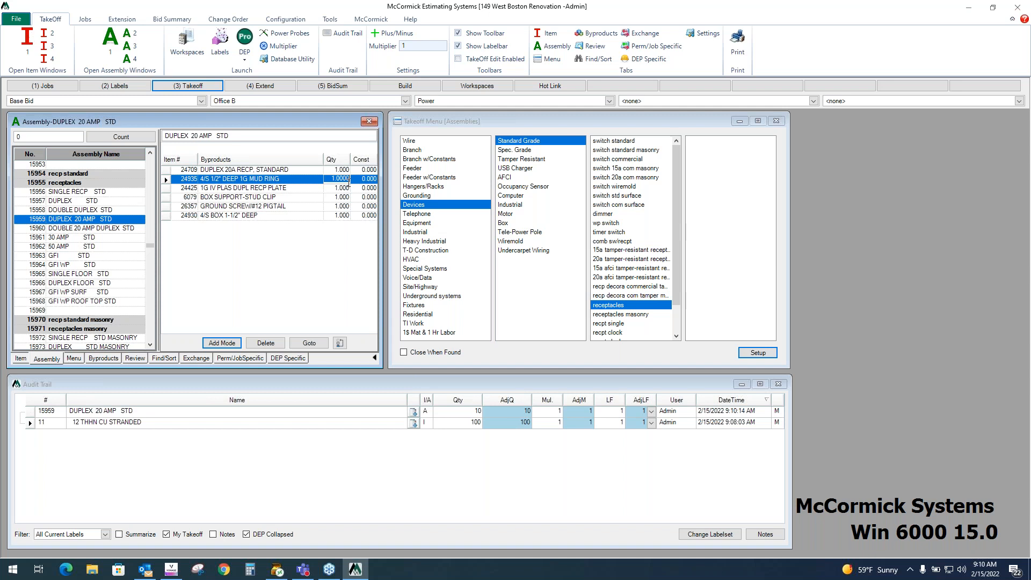
left_click(346, 188)
left_click(345, 197)
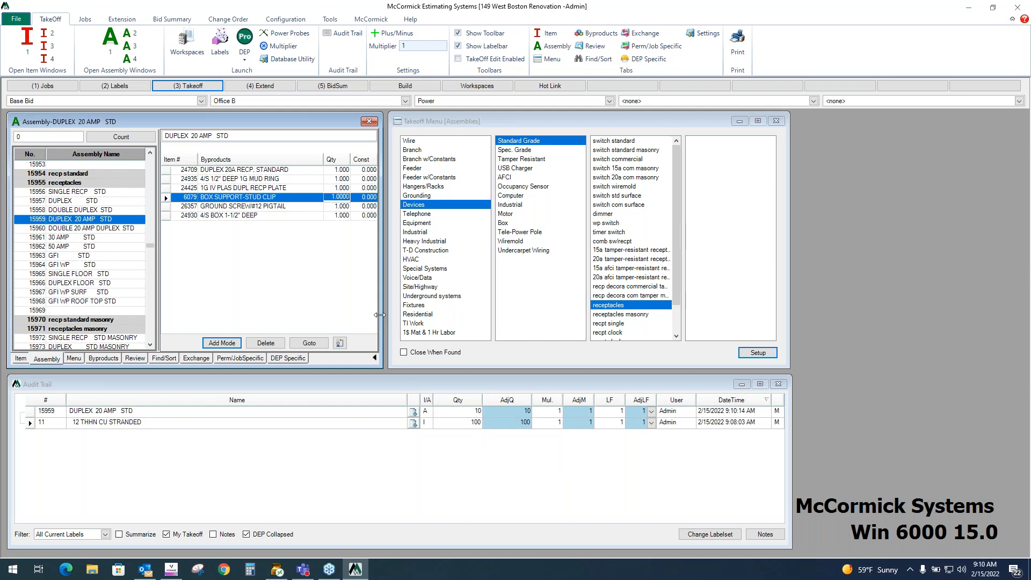
left_click(779, 421)
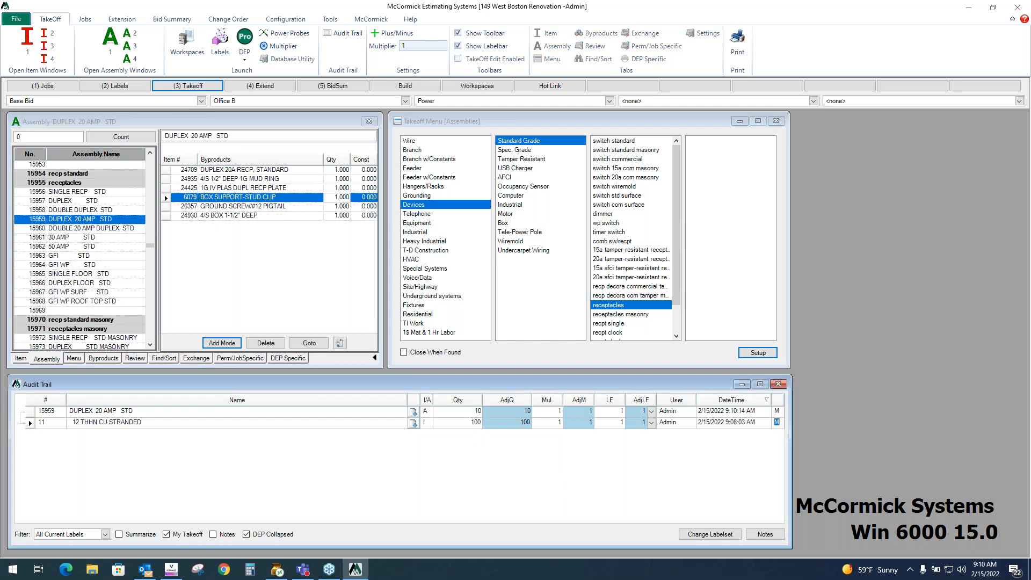
- Launch Design Estimating Pro and open sheet E-1 - Power-001 from the Power folder
left_click(245, 40)
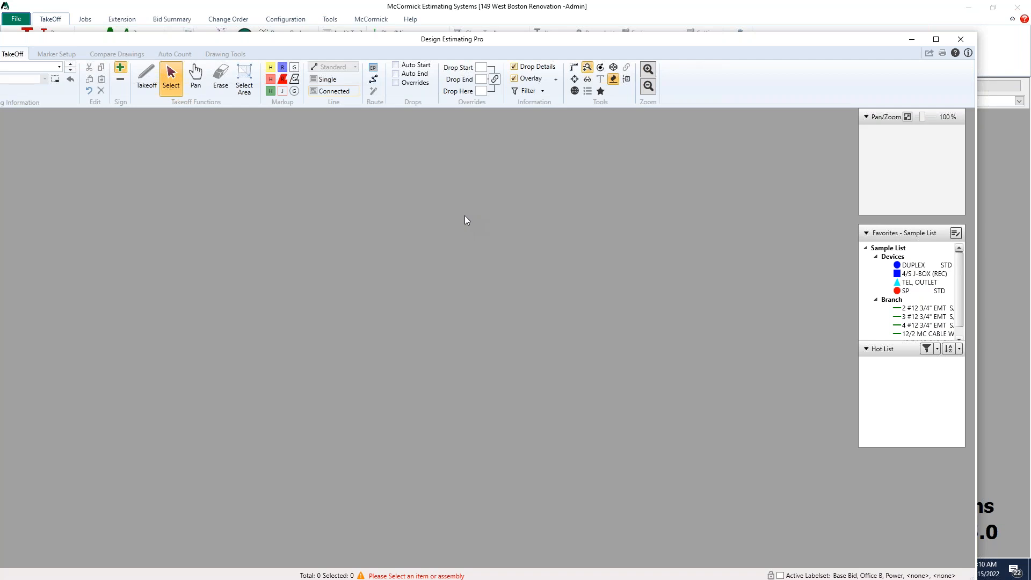
left_click(937, 39)
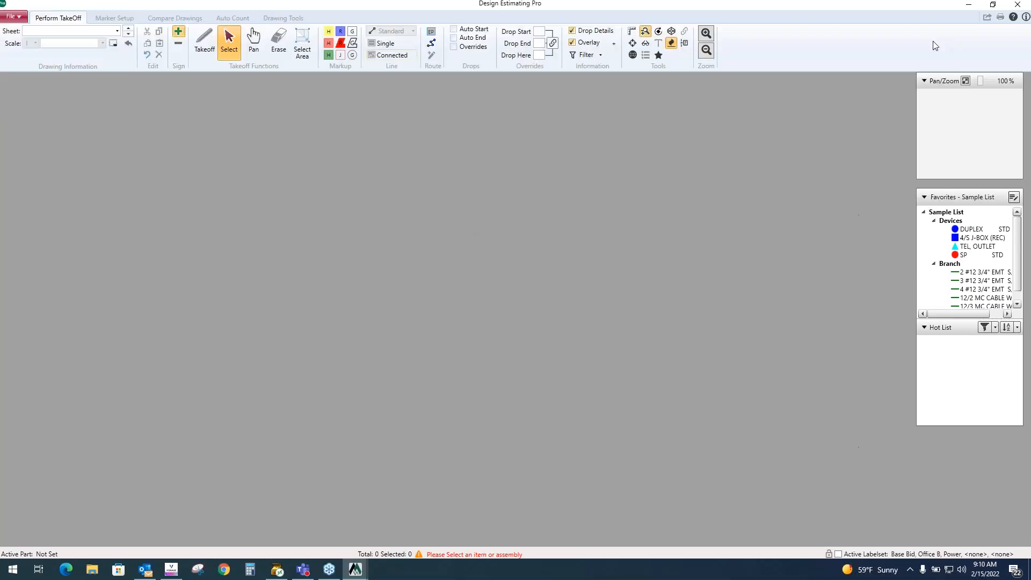
left_click(117, 31)
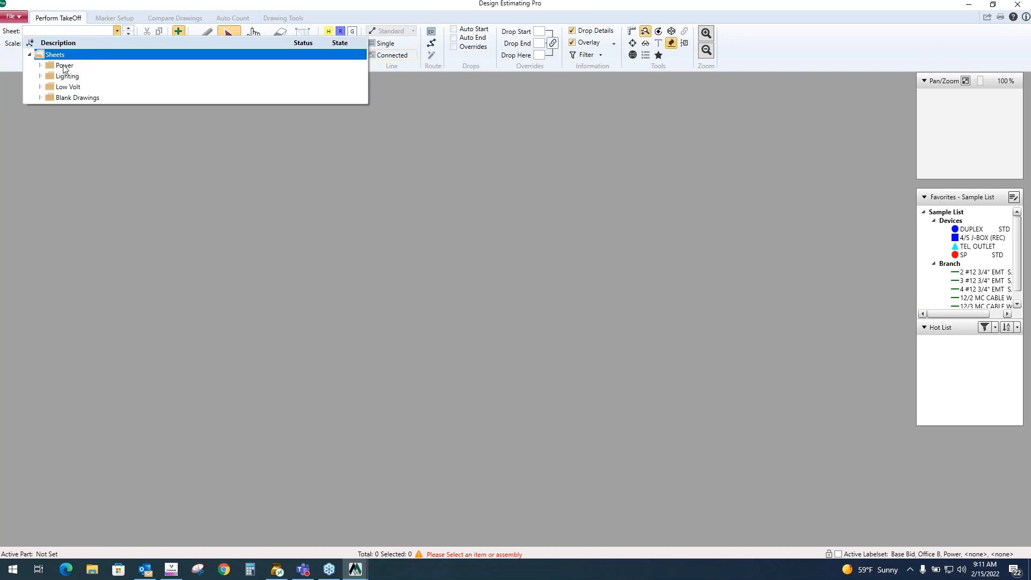
left_click(40, 65)
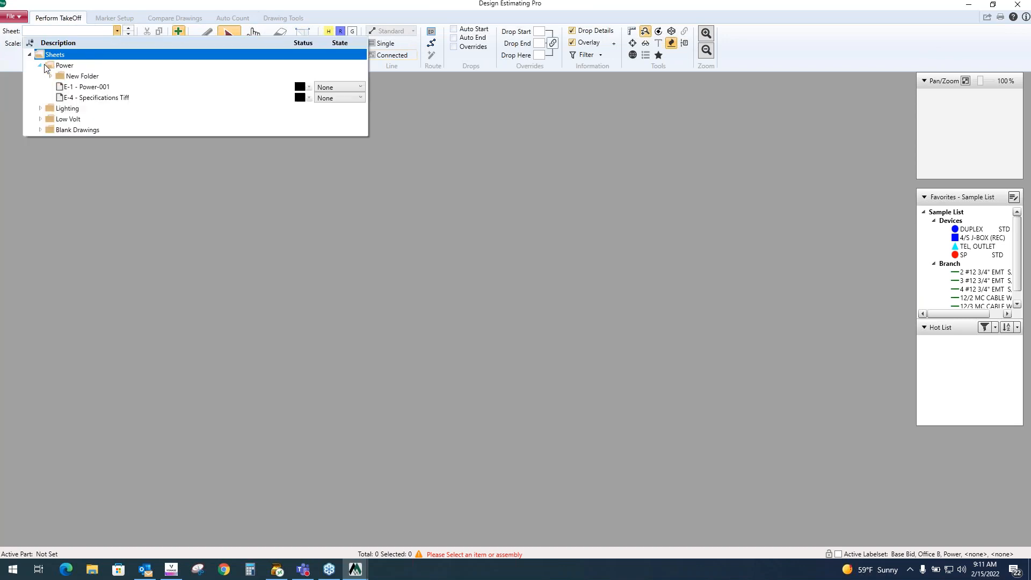
left_click(81, 87)
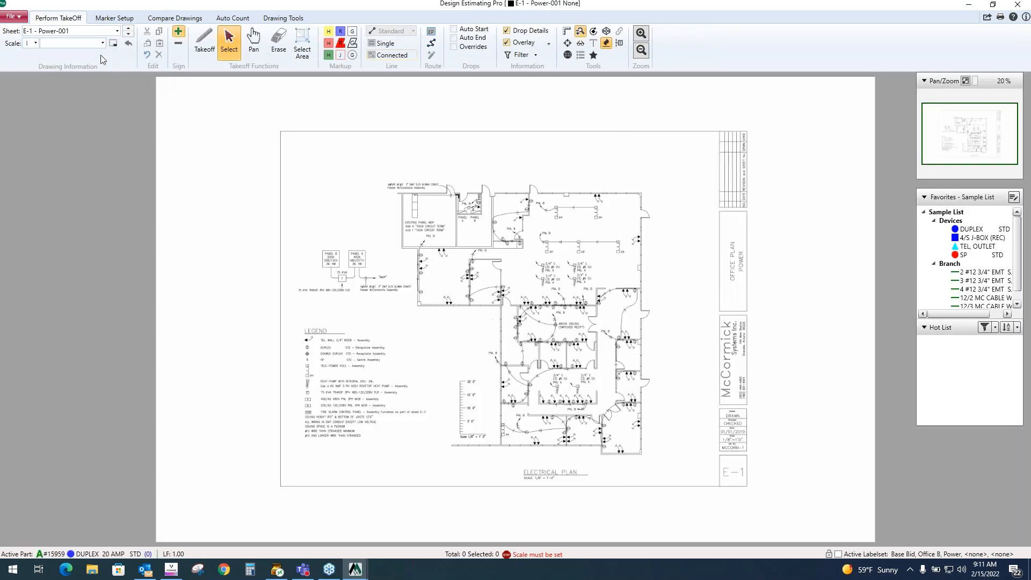
- Set the sheet's scale to the 1/8=1 architectural scale
left_click(102, 43)
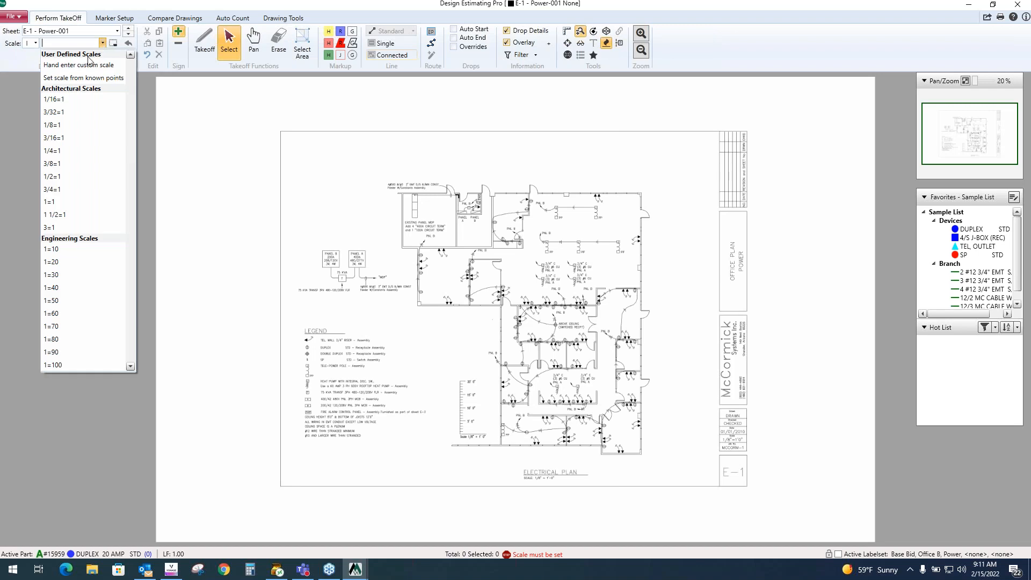
left_click(61, 126)
scroll(576, 366, "up", 2)
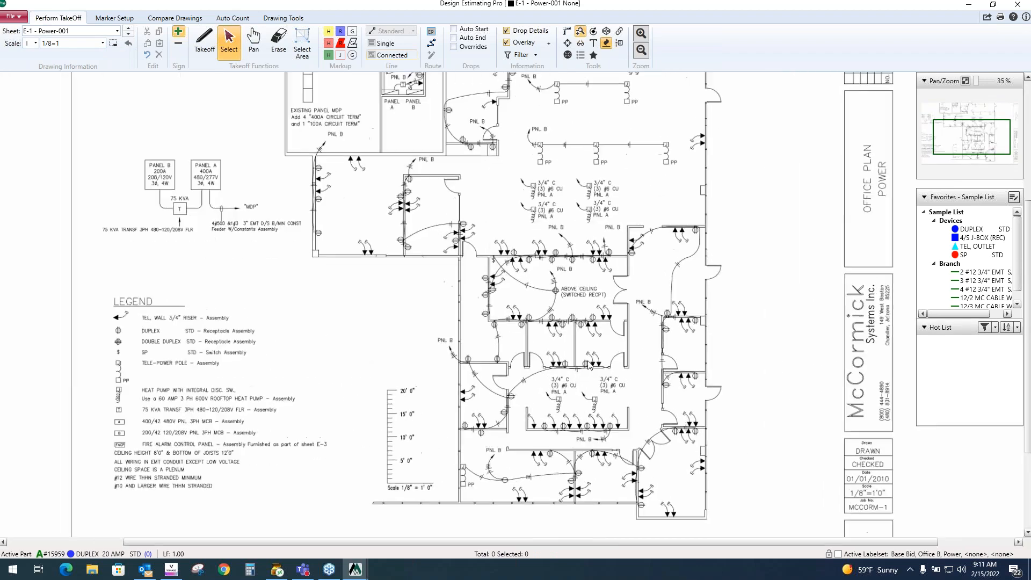
left_click_drag(595, 267, 570, 379)
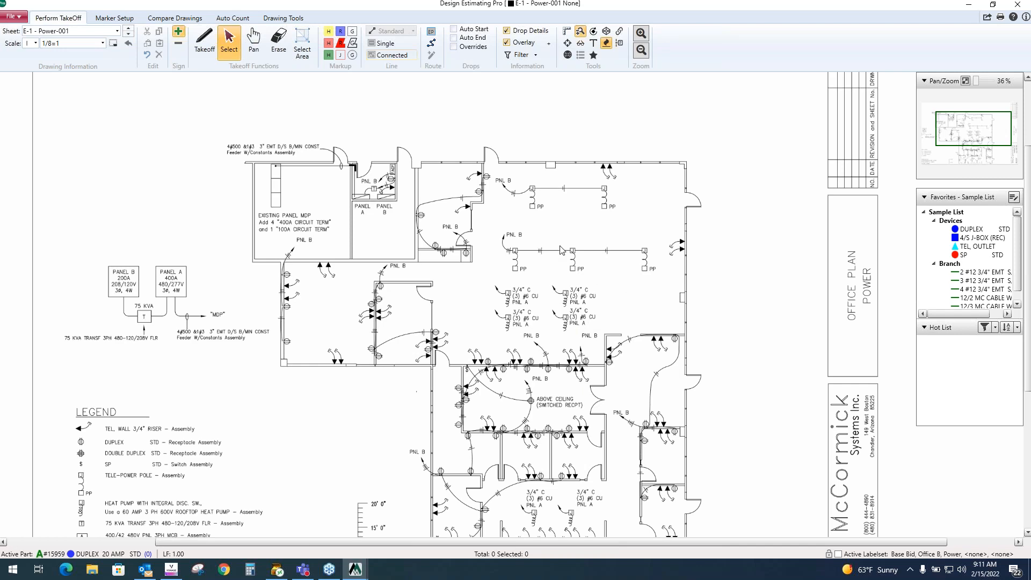
- Make DUPLEX 20 AMP STD the active assembly in the estimating window and return to the drawing
left_click(973, 7)
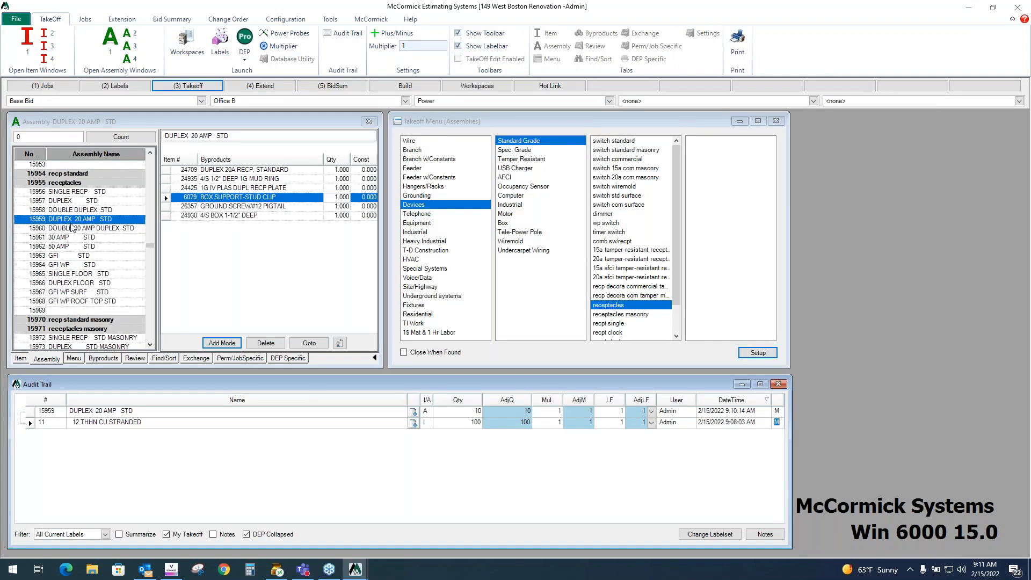
left_click(80, 220)
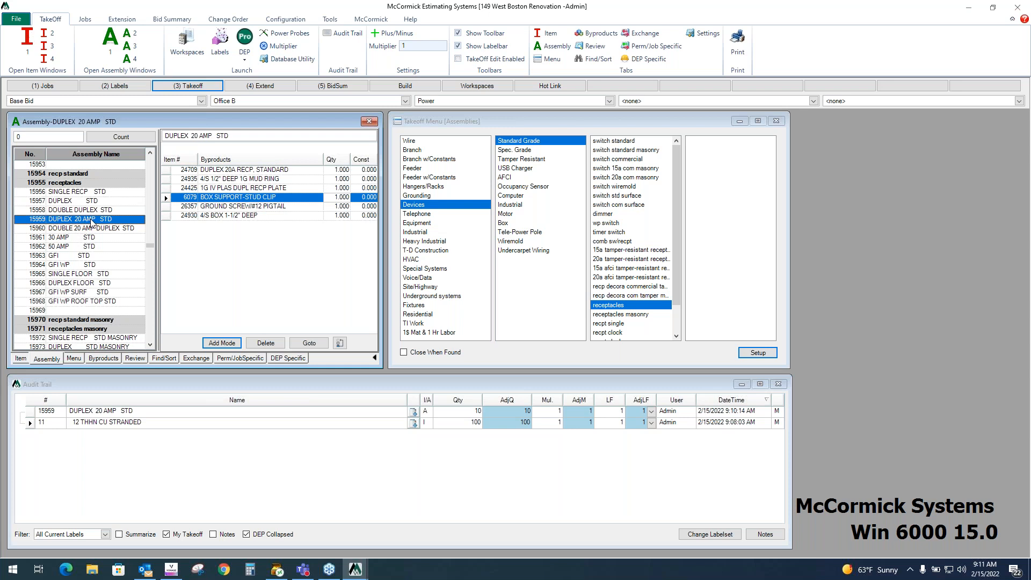
left_click(480, 411)
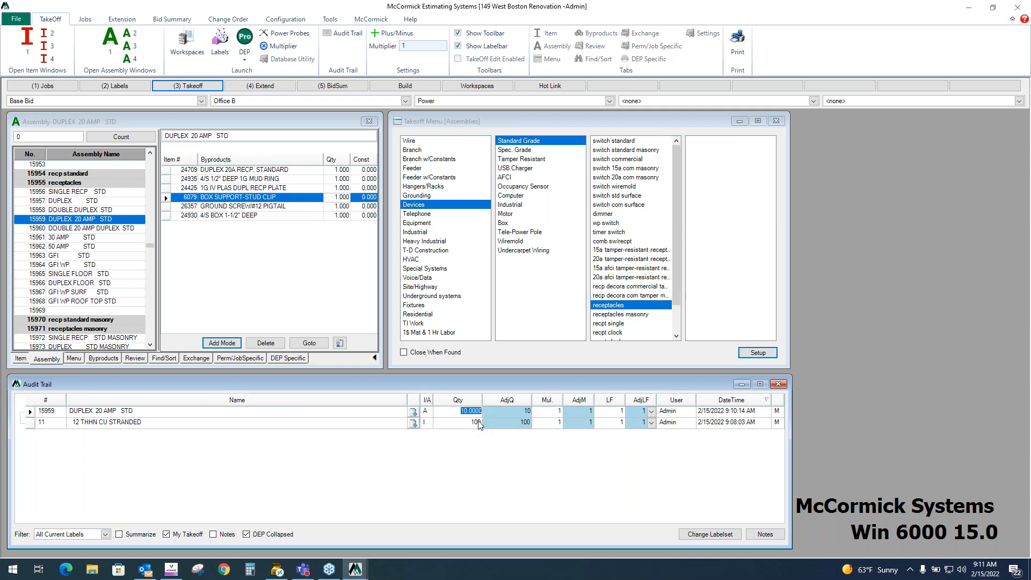
left_click(76, 222)
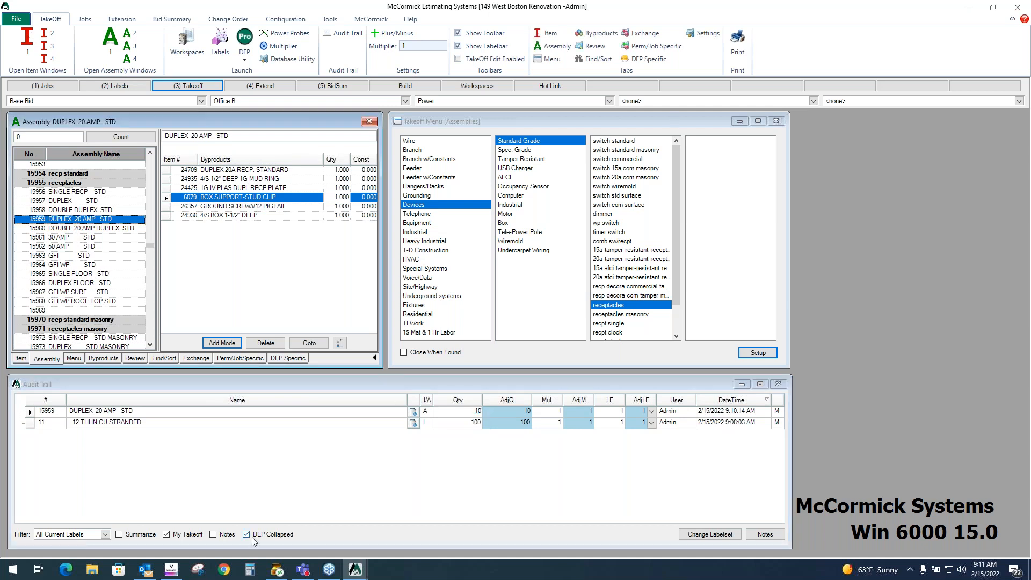
left_click(354, 572)
left_click(405, 527)
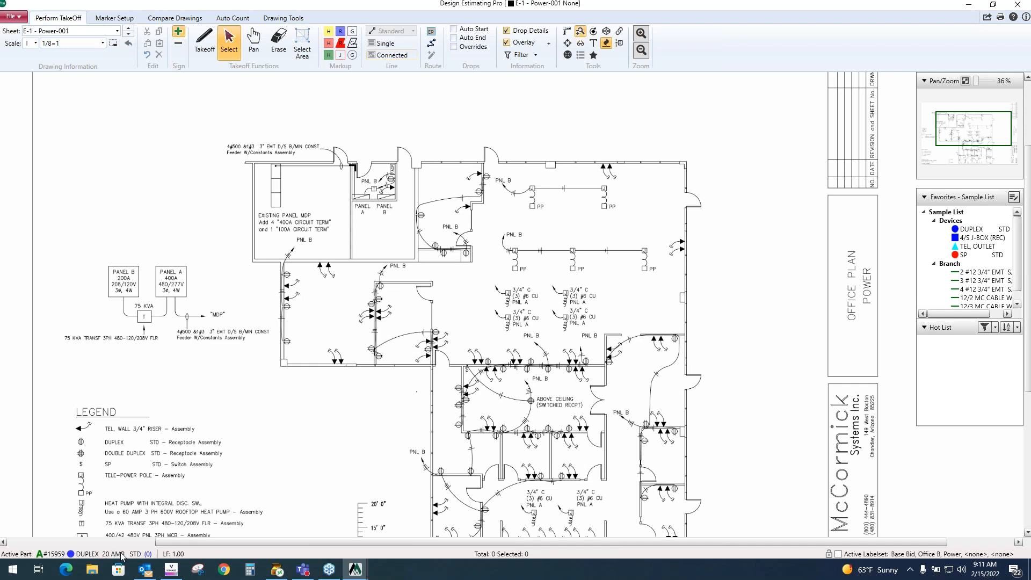
- Take off eight DUPLEX 20 AMP STD receptacles at the duplex symbols in the two west rooms
left_click(205, 42)
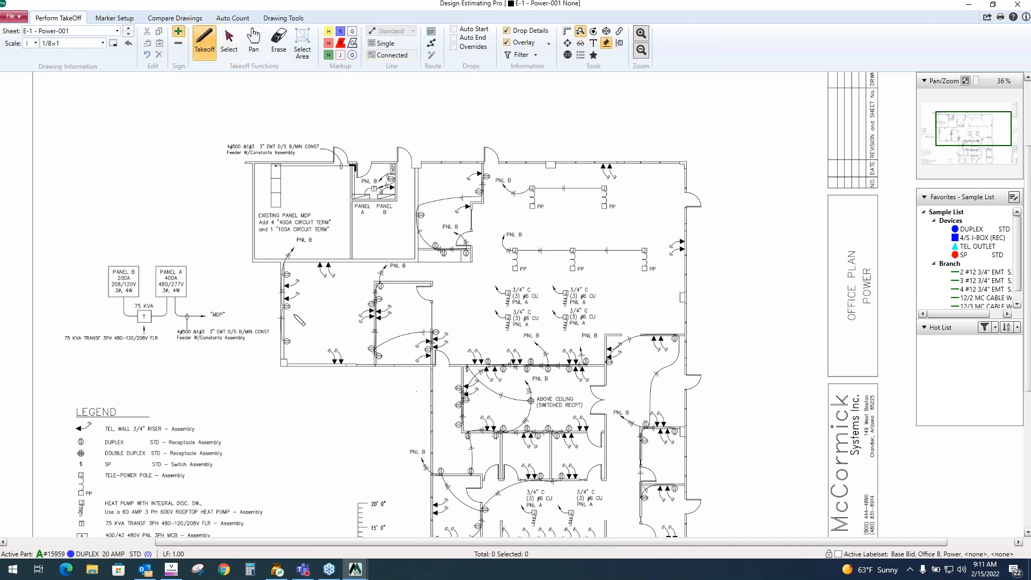
left_click(286, 275)
left_click(287, 305)
left_click(287, 341)
left_click(371, 304)
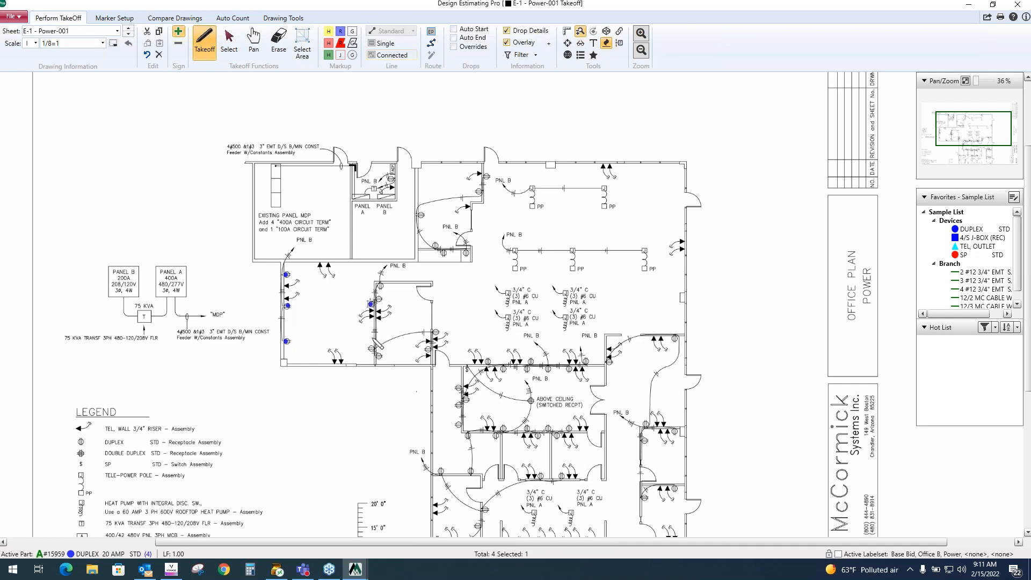
left_click(371, 349)
left_click(379, 357)
left_click(378, 299)
left_click(380, 285)
- Place the duplex takeoff legend label below the panels and shrink it to a smaller size
scroll(477, 309, "up", 1)
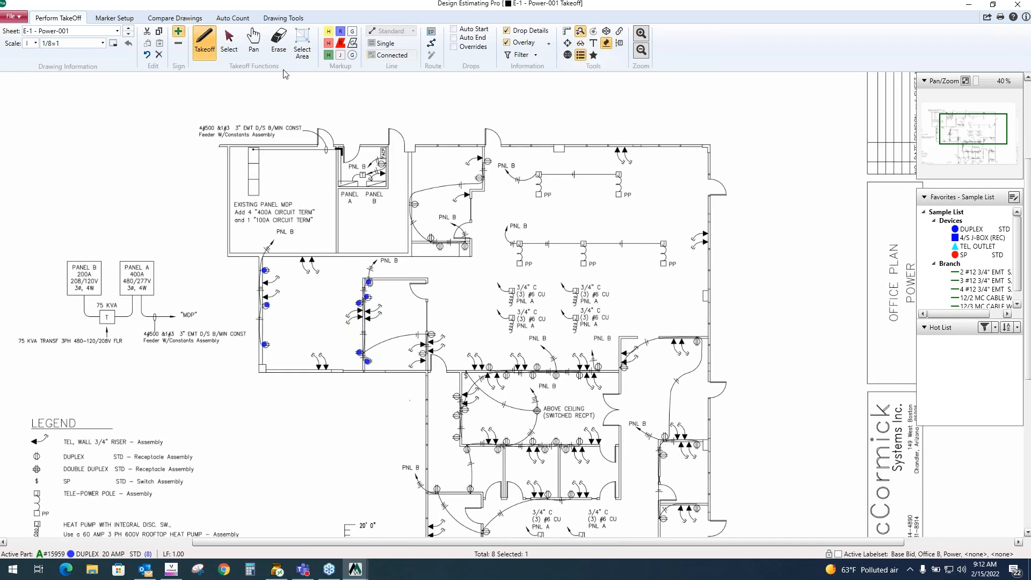
left_click(229, 52)
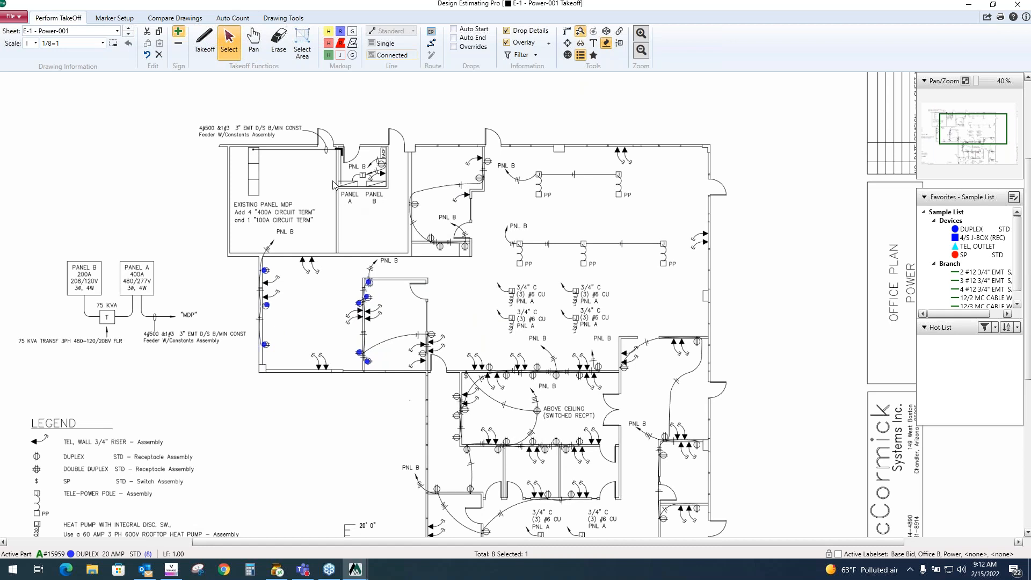
scroll(336, 185, "down", 5)
left_click_drag(304, 109, 470, 334)
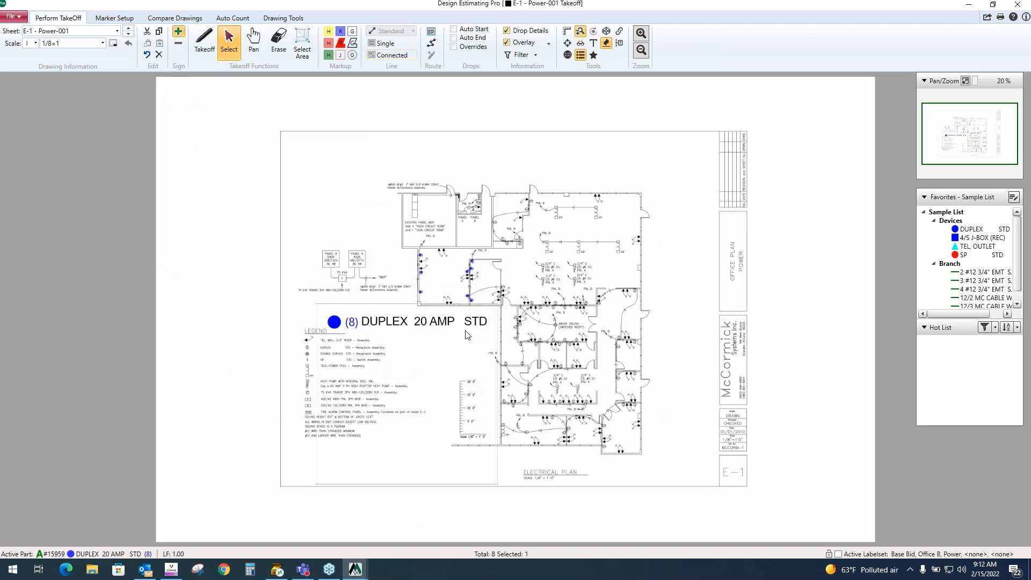
scroll(470, 334, "up", 1)
scroll(475, 319, "up", 3)
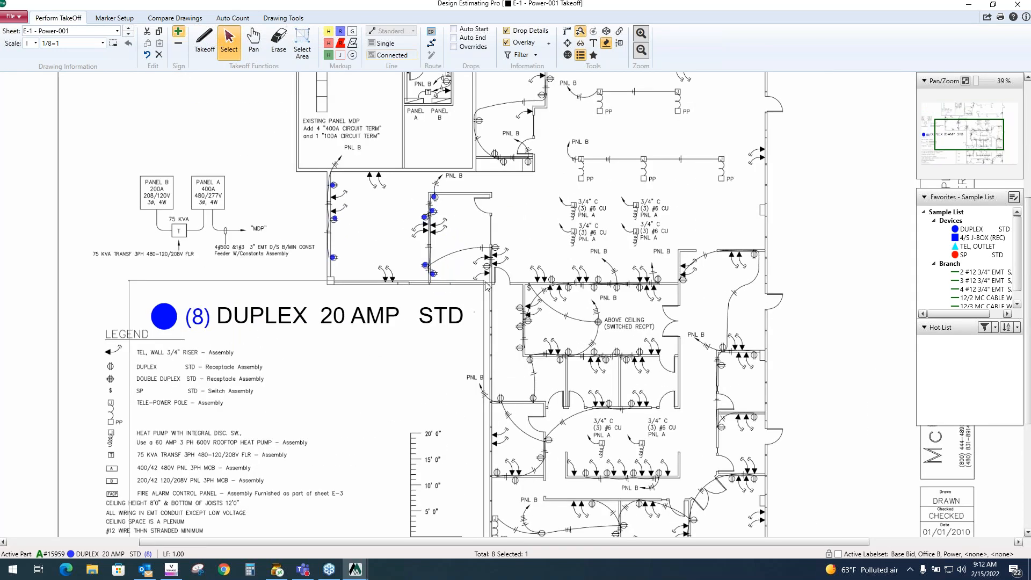
left_click_drag(478, 281, 444, 321)
left_click(296, 323)
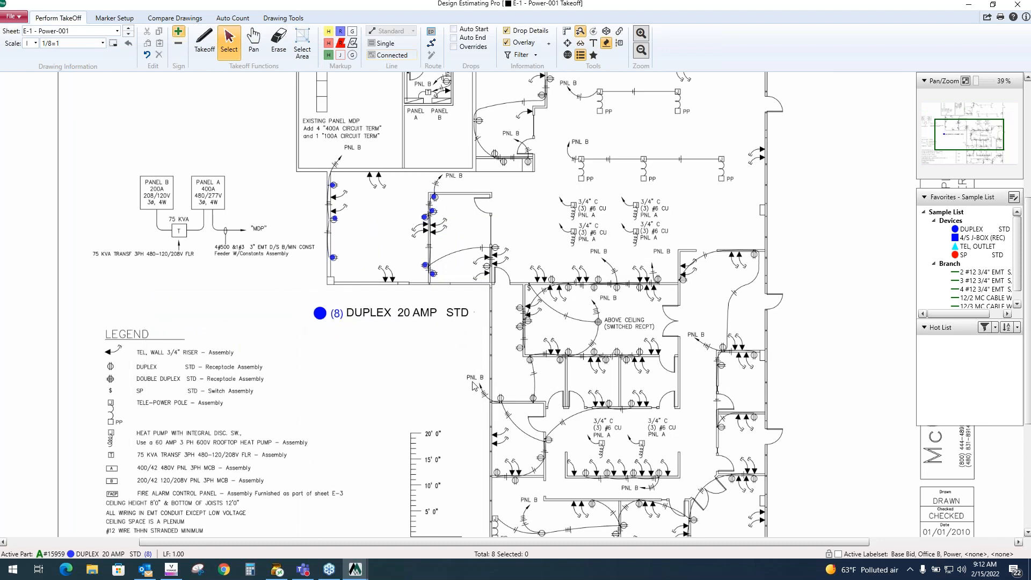
scroll(447, 381, "up", 1)
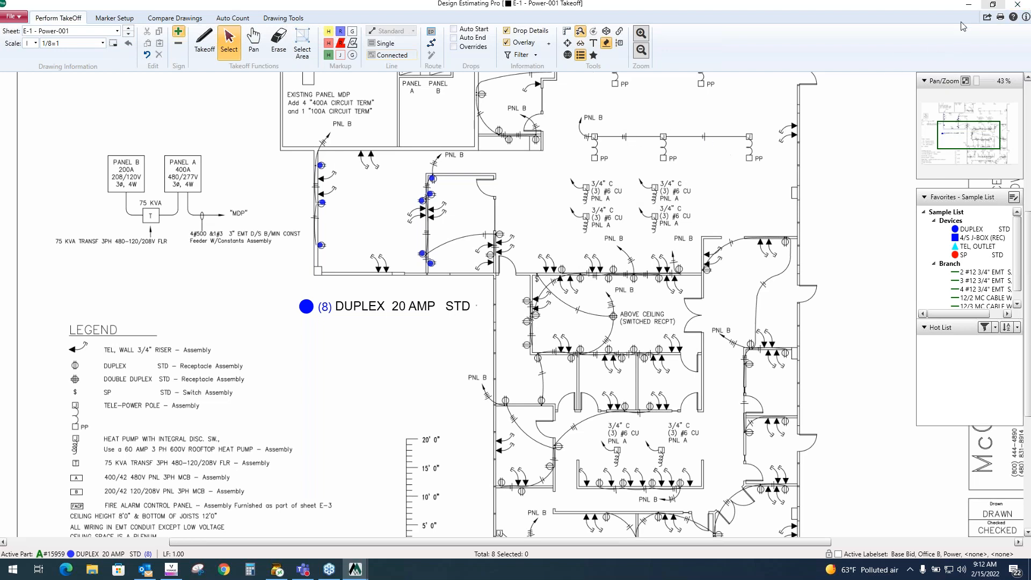
- Inspect the new drawing-sourced DUPLEX 20 AMP STD entry in the audit trail
left_click(969, 4)
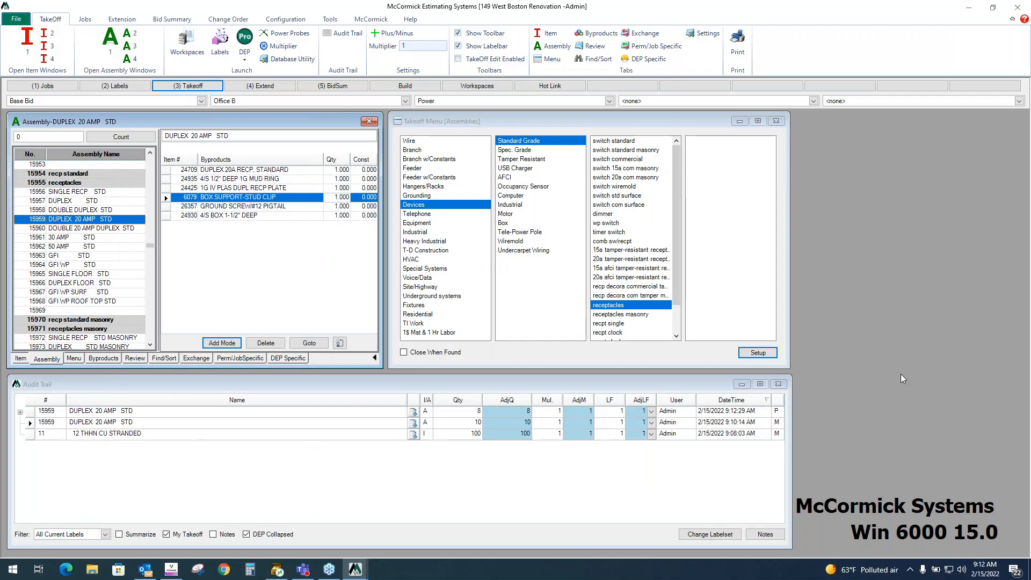
mouse_move(777, 421)
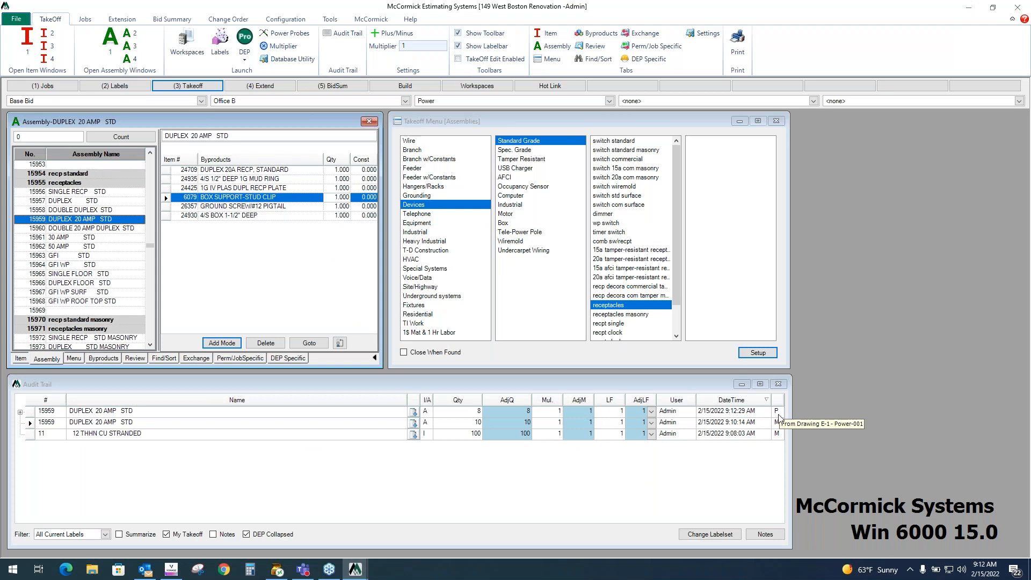
left_click(778, 413)
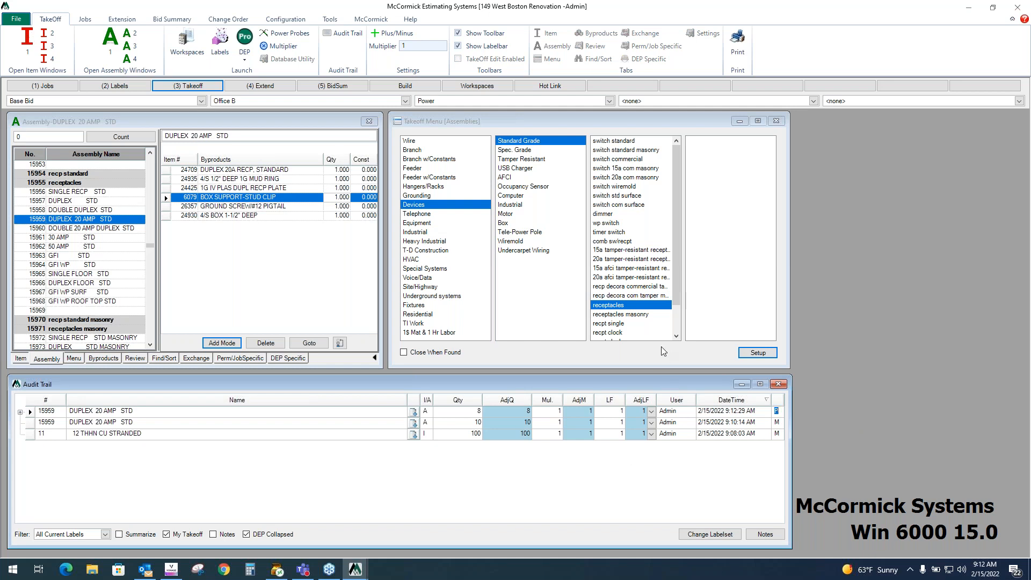
left_click(481, 413)
left_click(383, 413)
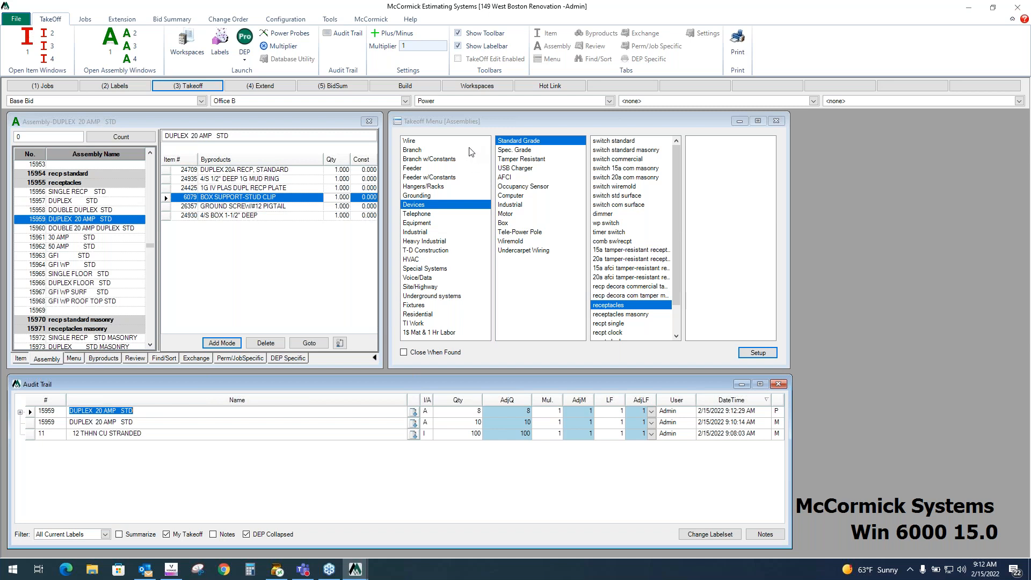
- Navigate Branch > EMT > S/S Strap > n12 emt s/s strap and select the 3 #12 1/2" EMT S/S STRAP assembly
left_click(421, 151)
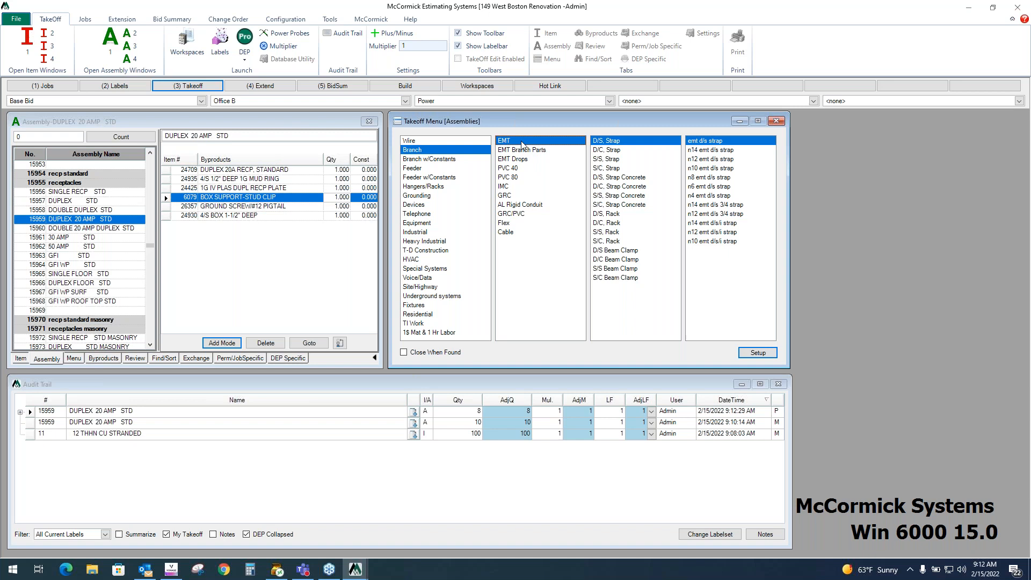
left_click(610, 161)
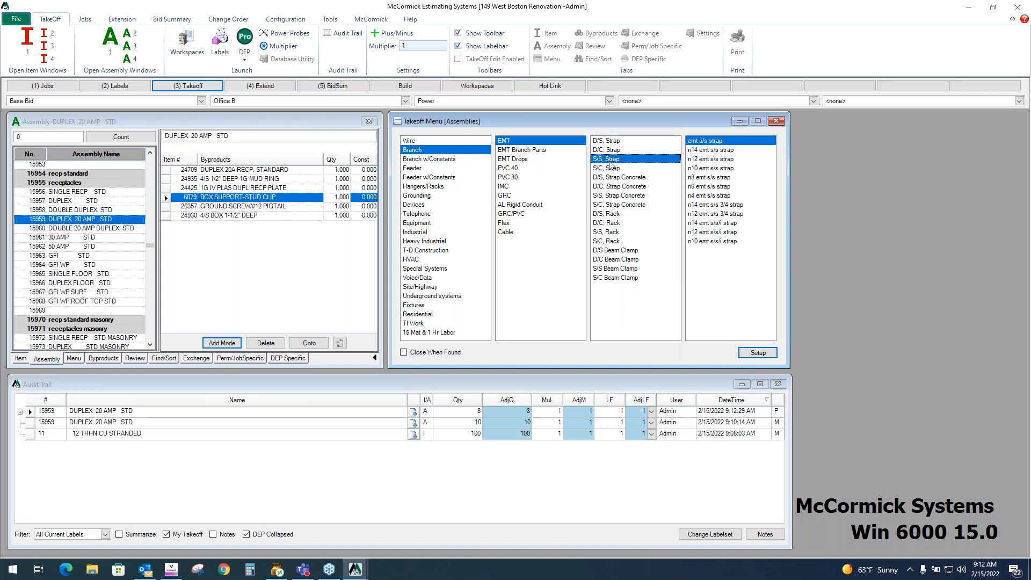
left_click(708, 159)
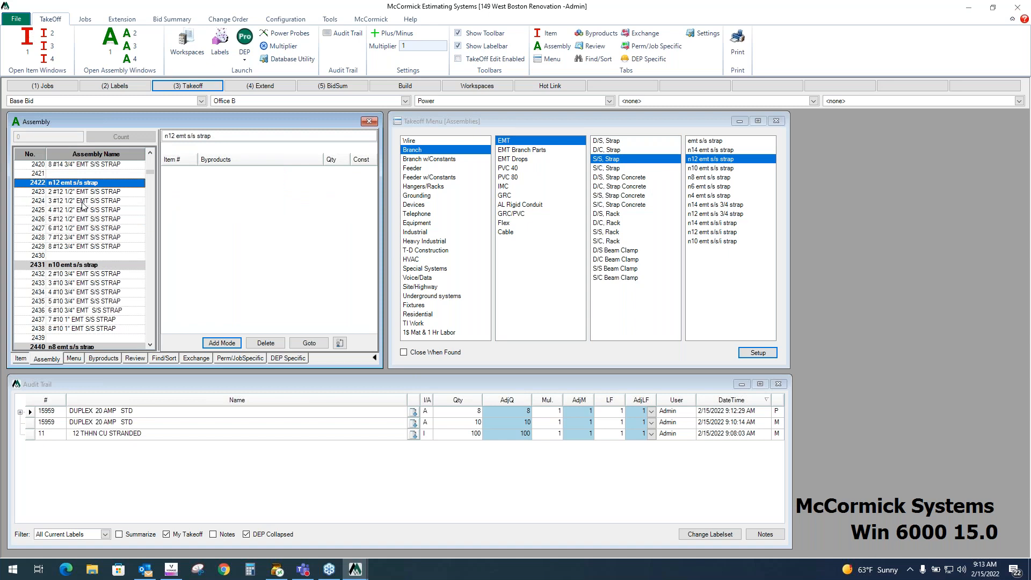
left_click(83, 203)
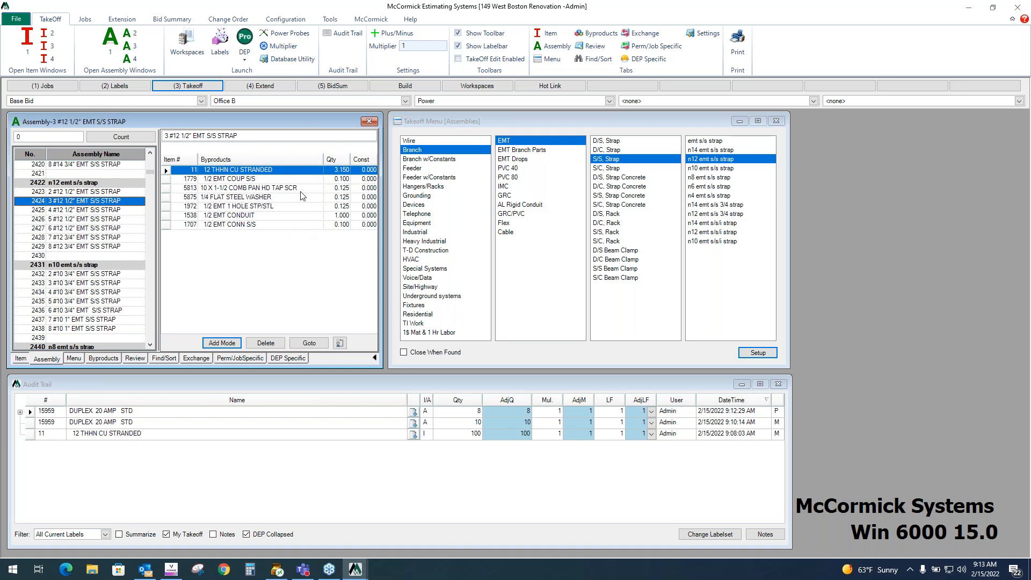
- Return to the drawing and take off a single 3 #12 1/2" EMT S/S STRAP run along the PP receptacle row
left_click(355, 569)
left_click(405, 541)
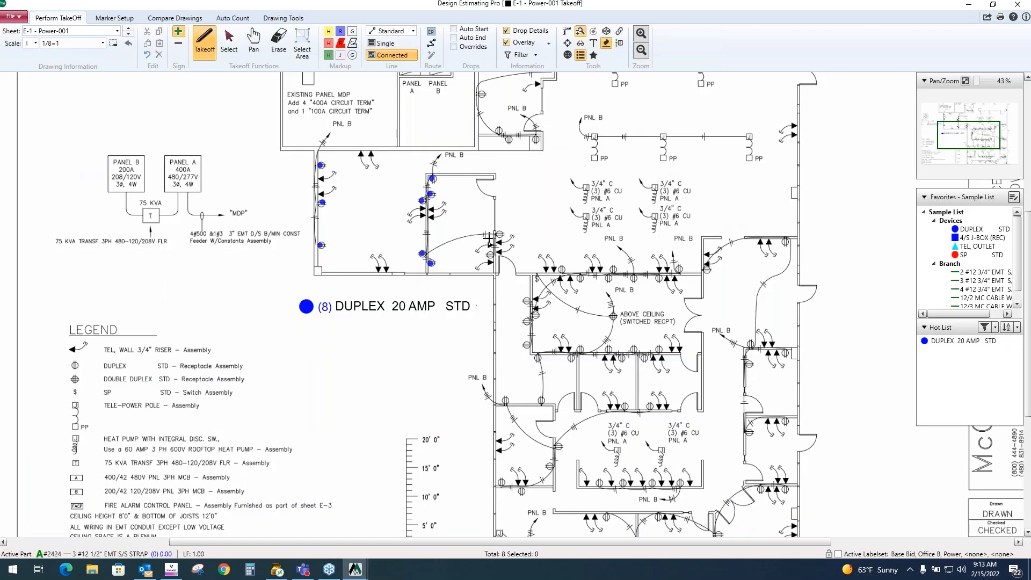
left_click_drag(469, 340, 450, 406)
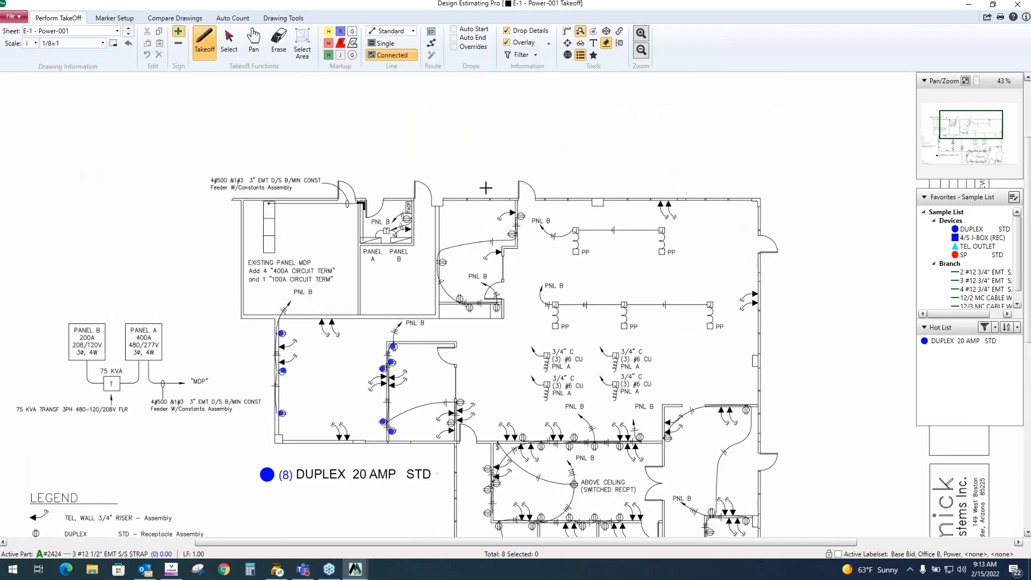
left_click(390, 44)
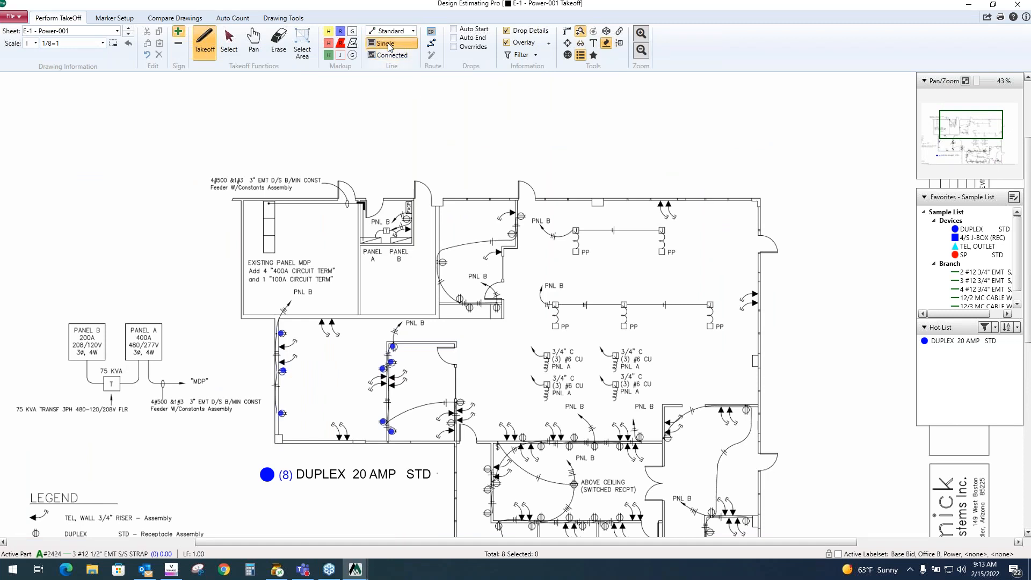
left_click(555, 305)
left_click(624, 304)
- Draw a connected branch run from that row up and across to Panel B
left_click(392, 54)
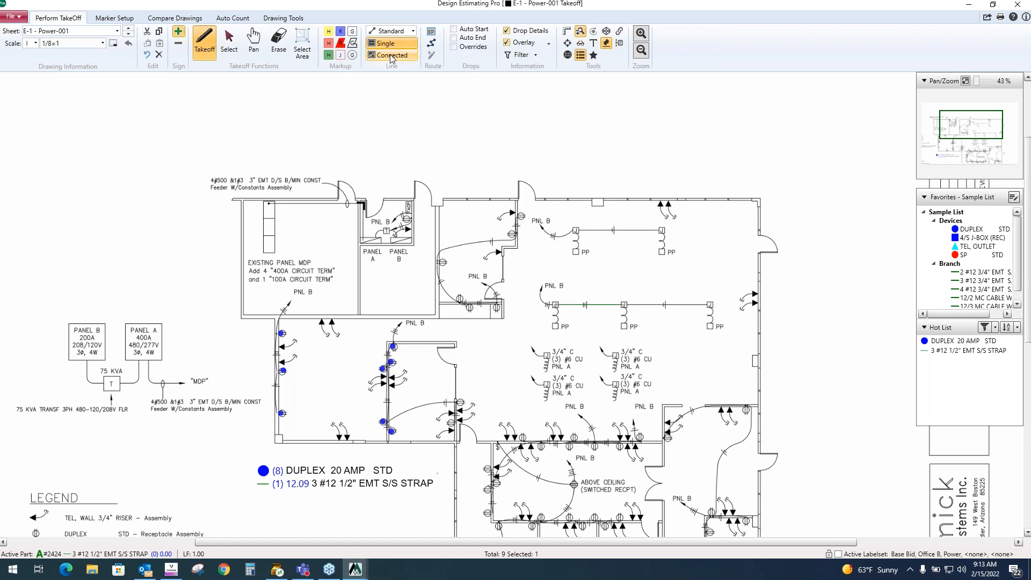
left_click(555, 305)
left_click(555, 237)
double_click(400, 237)
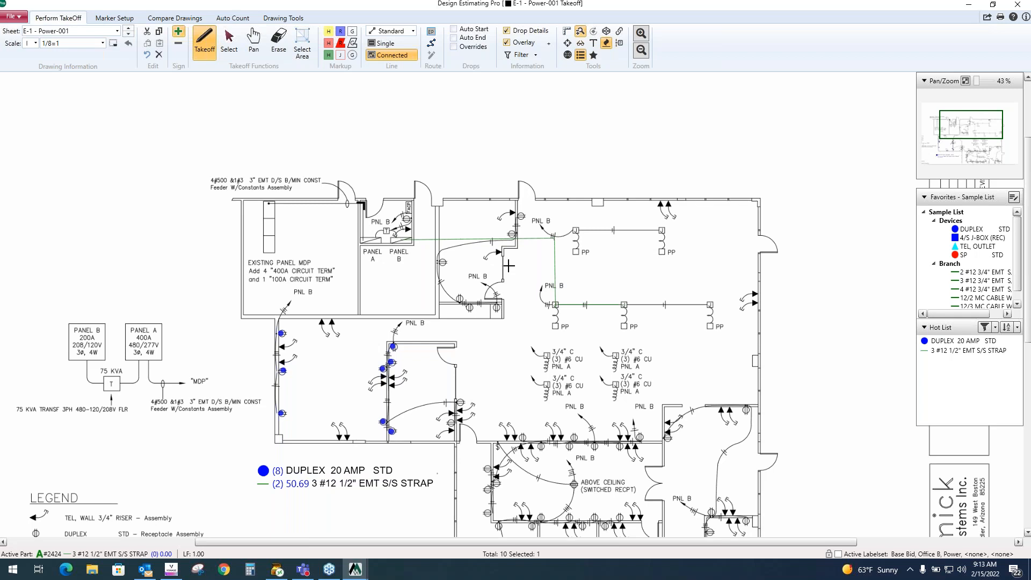
scroll(376, 250, "up", 3)
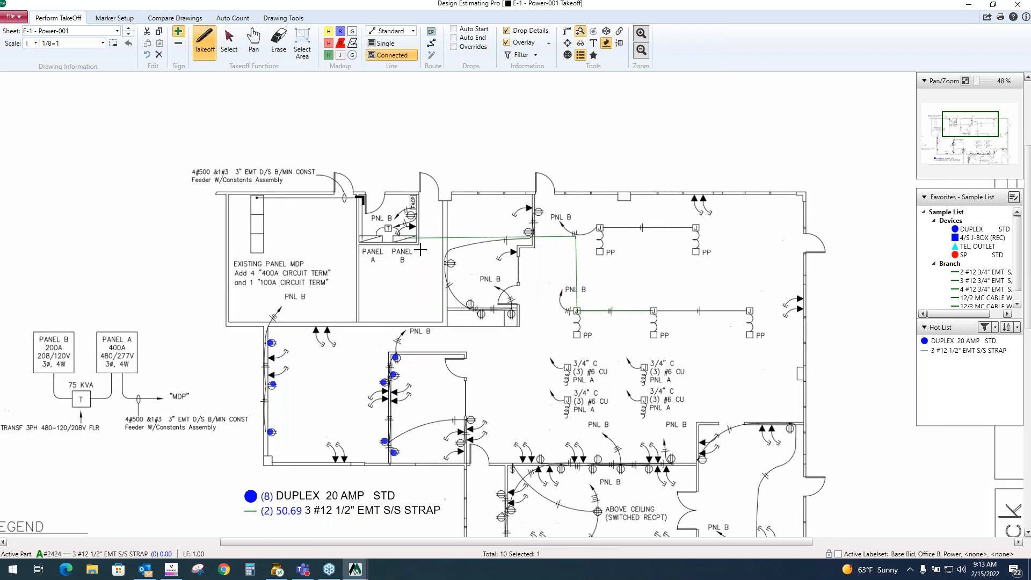
- Add a drop value to the end of the branch run at Panel B
scroll(403, 241, "up", 1)
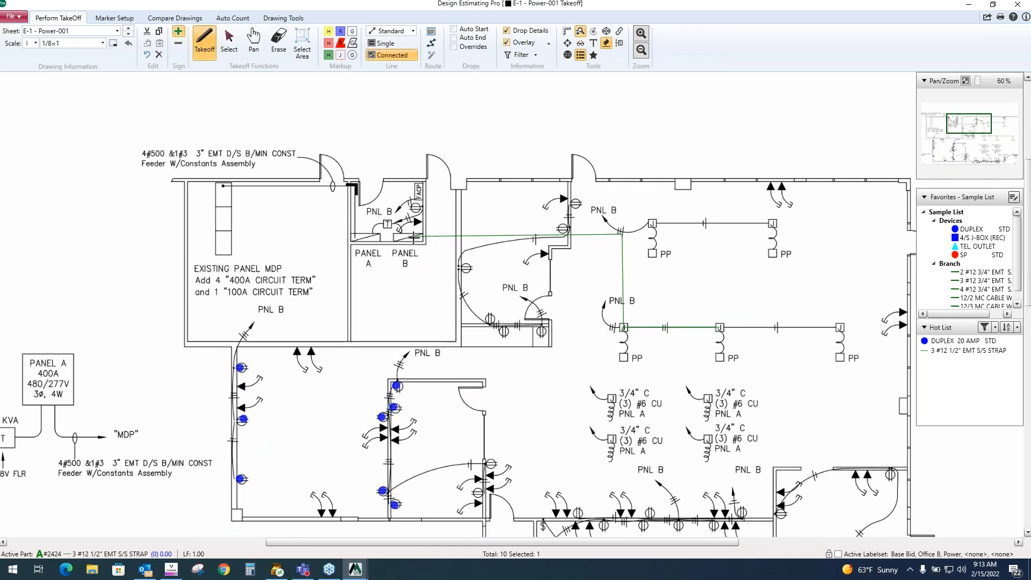
right_click(417, 240)
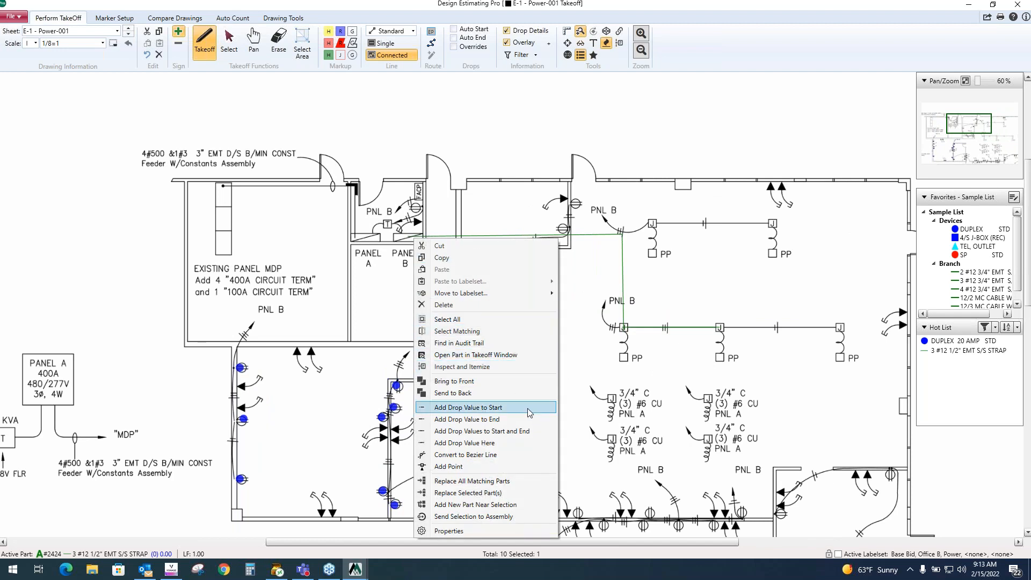
left_click(495, 420)
- Turn on Auto Start and Auto End drops and take off a run from the receptacle below up to Panel B
scroll(408, 250, "up", 2)
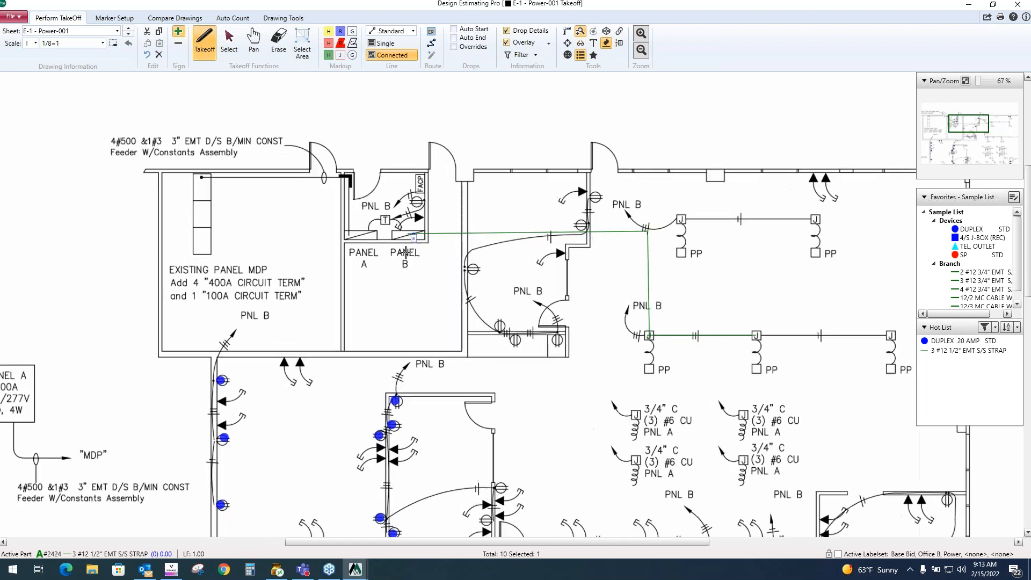
scroll(413, 248, "up", 2)
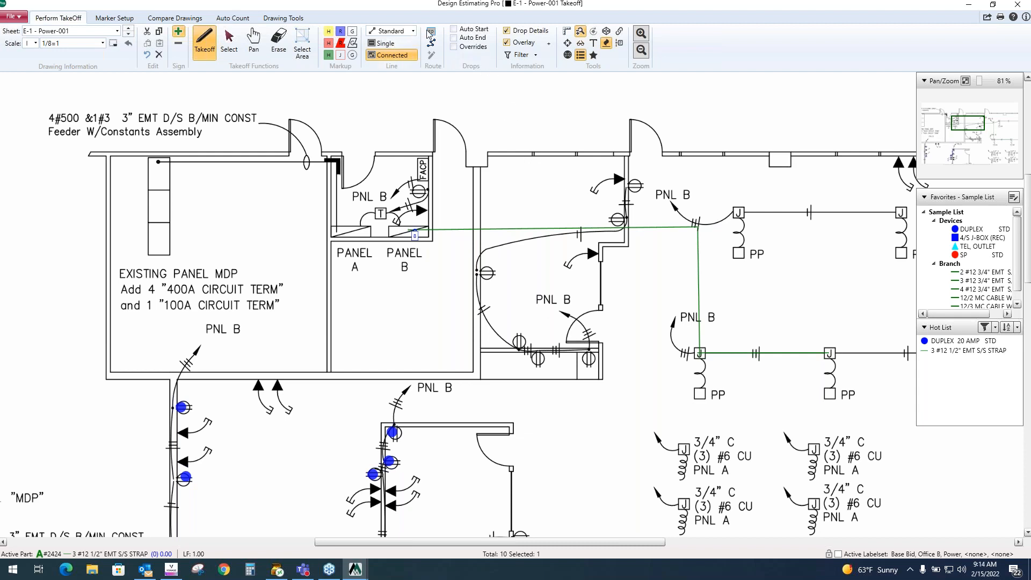
left_click(454, 31)
left_click(394, 433)
left_click(397, 227)
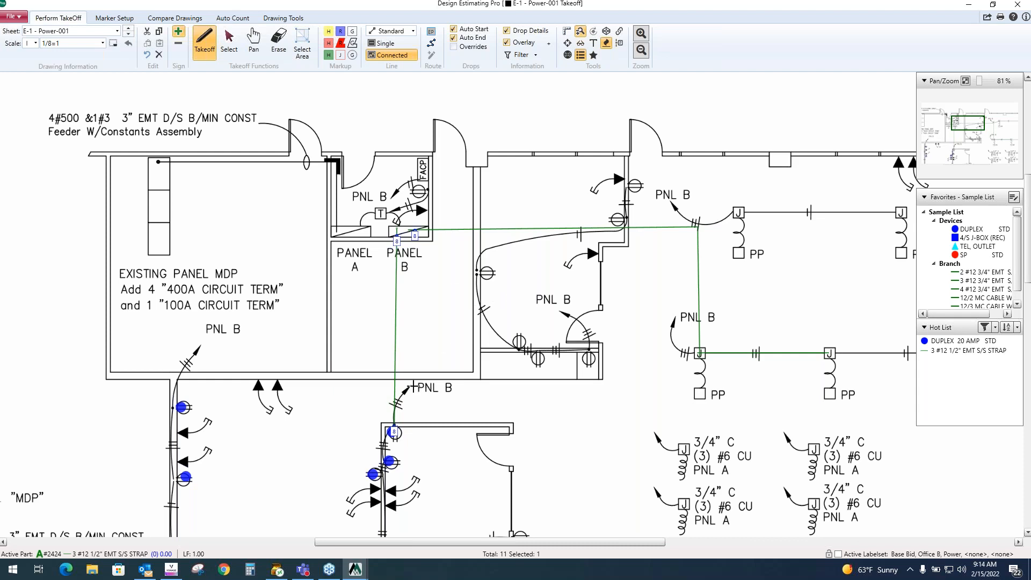
- Compare the Qty and AdjQ values of the strap entries in the audit trail, then return to the drawing
left_click(969, 4)
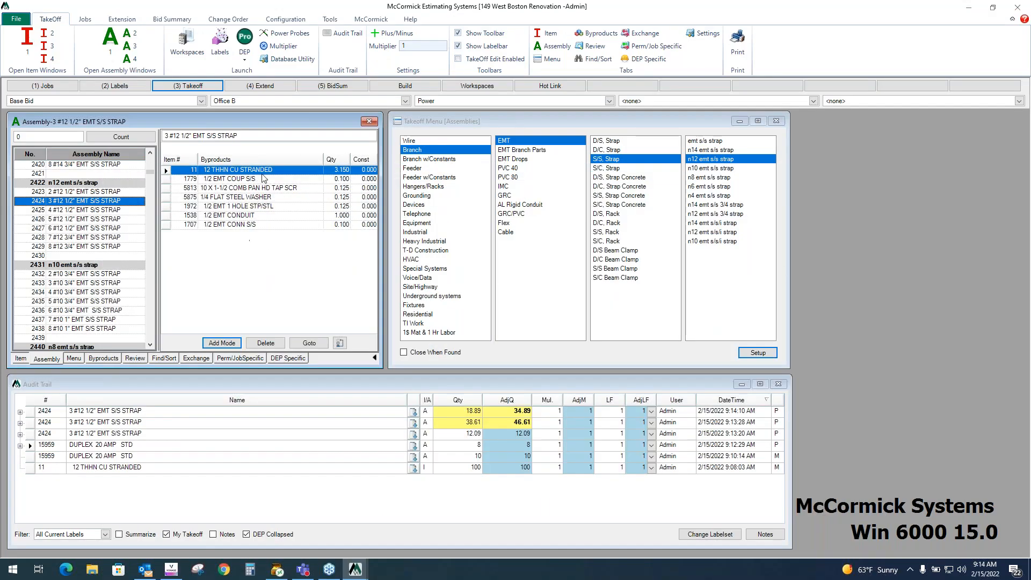
left_click(465, 413)
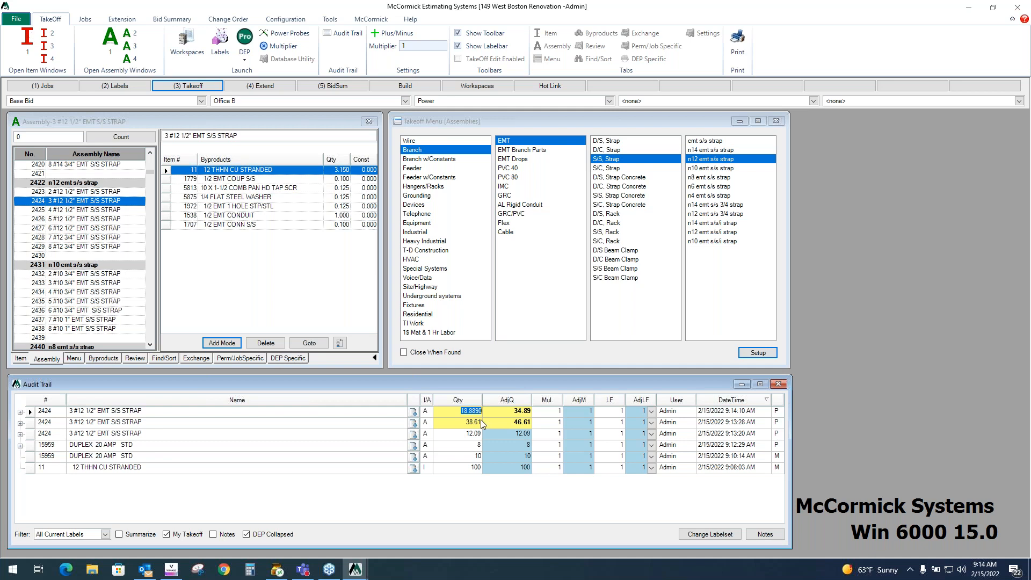
left_click(513, 414)
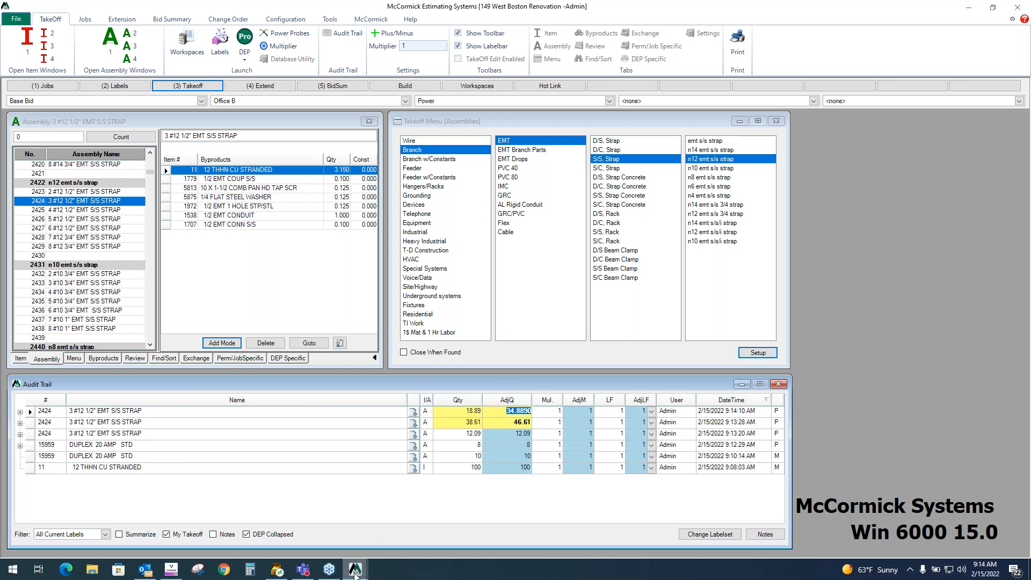
mouse_move(355, 574)
left_click(416, 528)
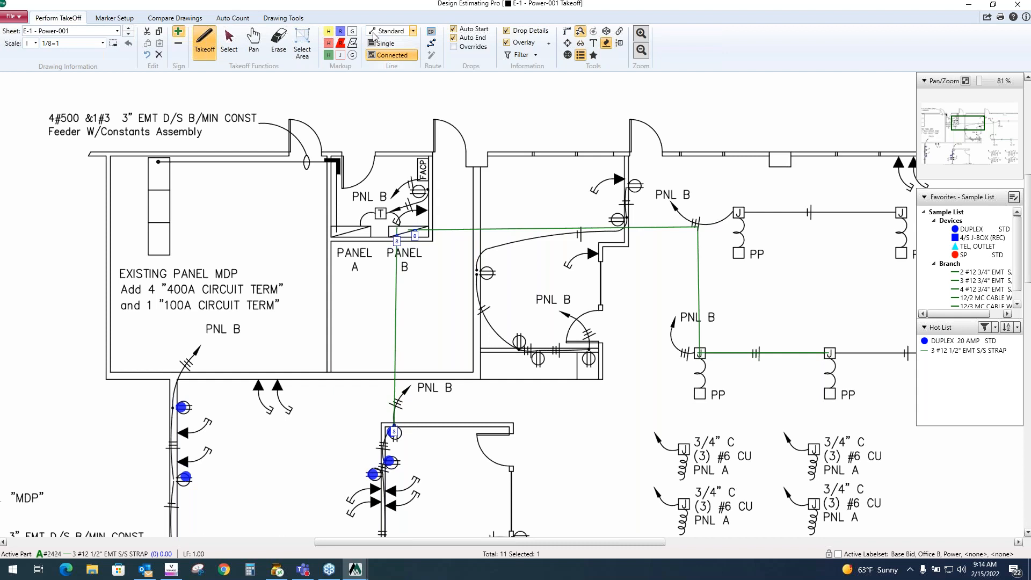
- Place a route endpoint box over Panel B and title it P B
left_click(432, 34)
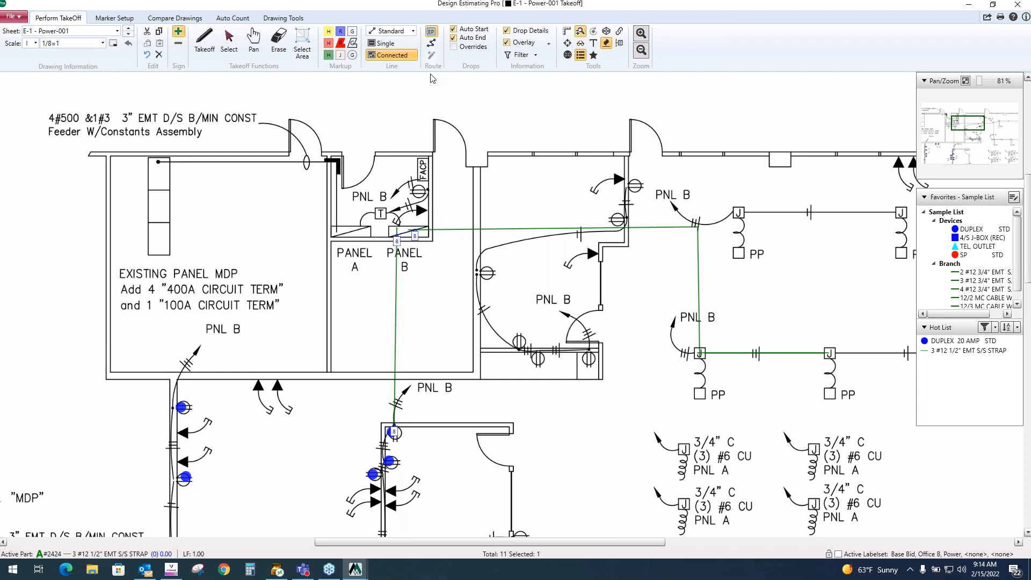
left_click_drag(387, 228, 430, 241)
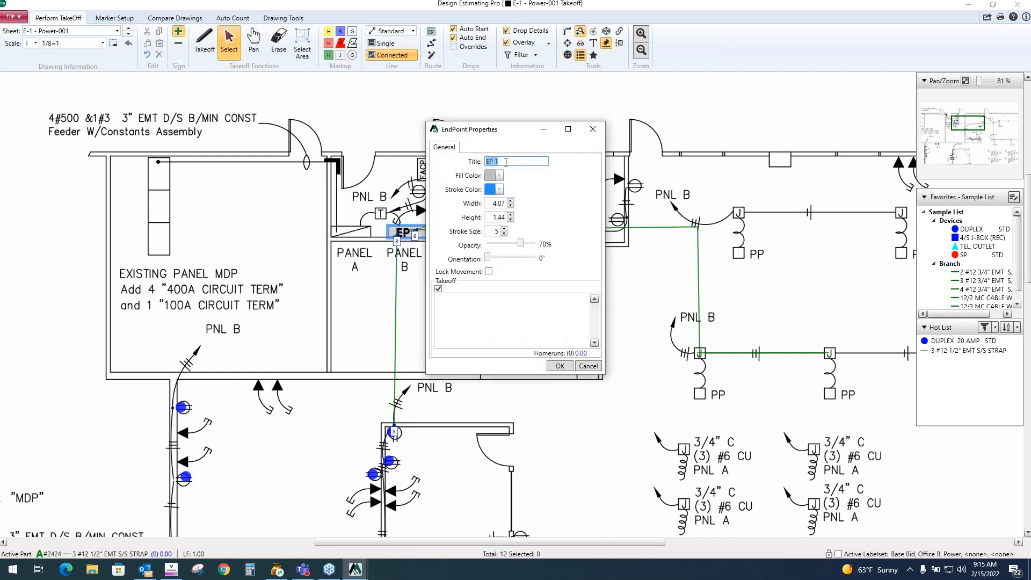
type("P")
left_click(563, 367)
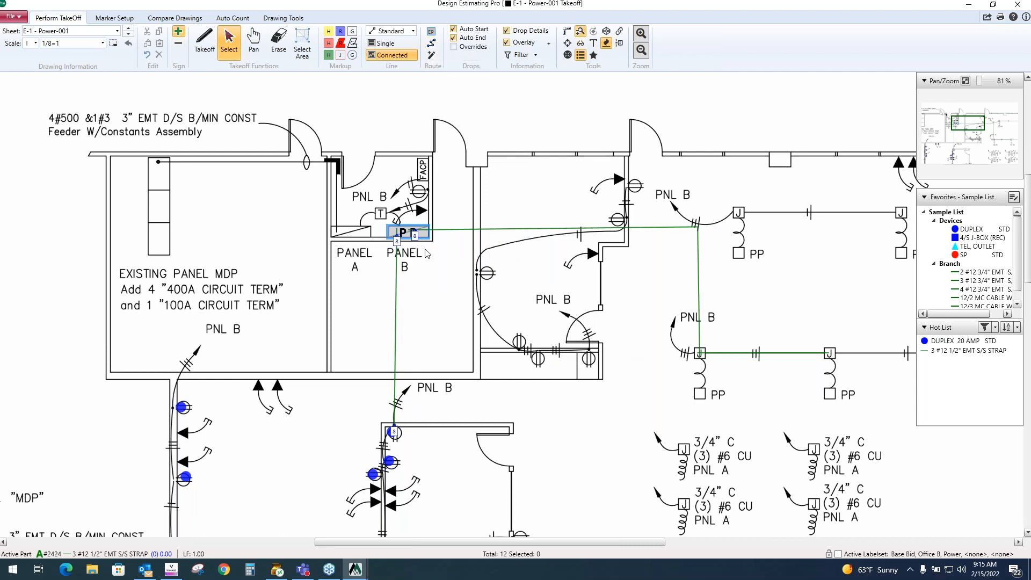
- Route a direct homerun from the left-wall receptacle to endpoint P B
mouse_move(417, 231)
left_click(434, 55)
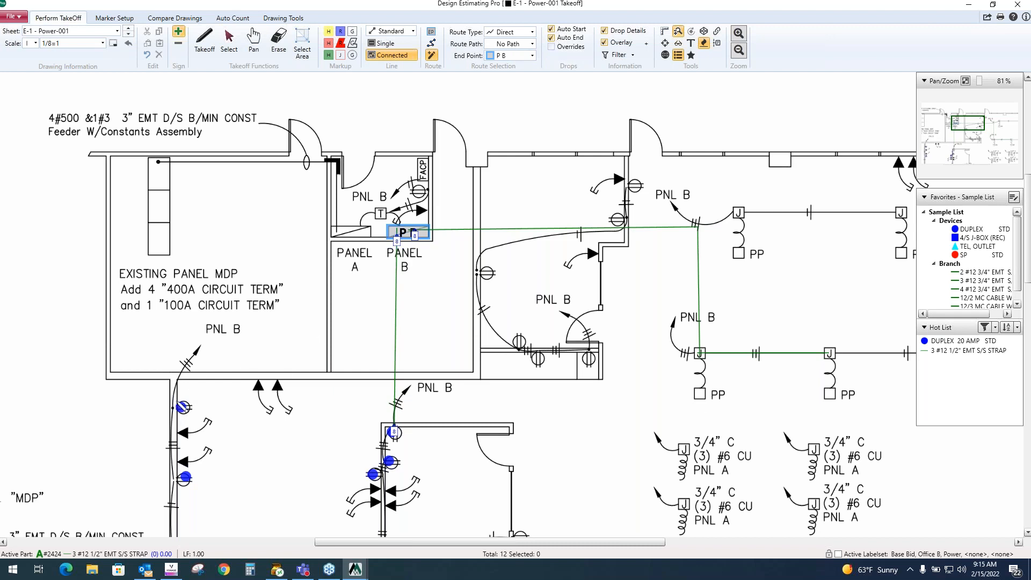
left_click(184, 408)
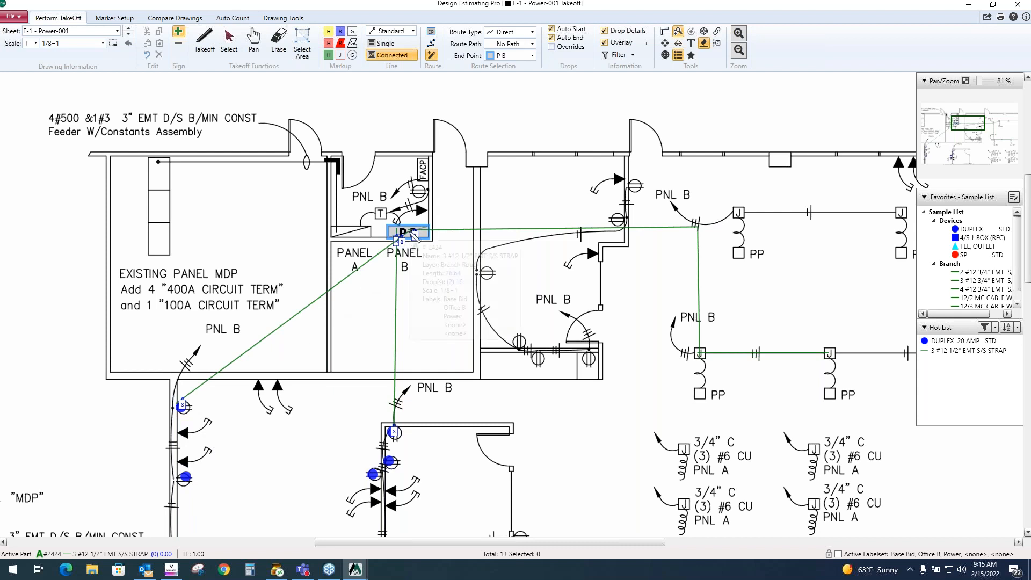
- Set the route type to Orthogonal and route homeruns from two more receptacles to P B
mouse_move(415, 237)
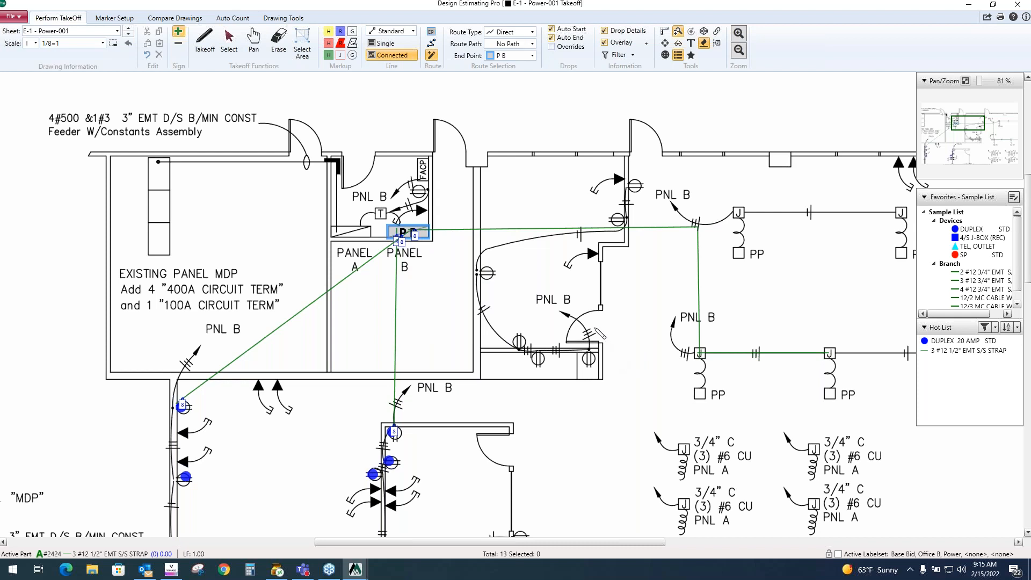
left_click(535, 48)
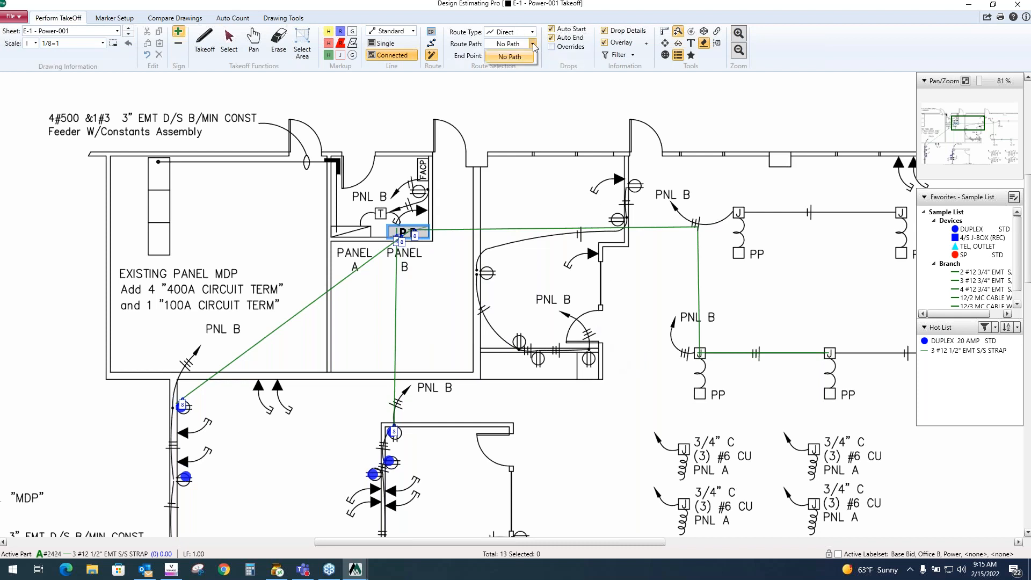
left_click(533, 32)
left_click(527, 59)
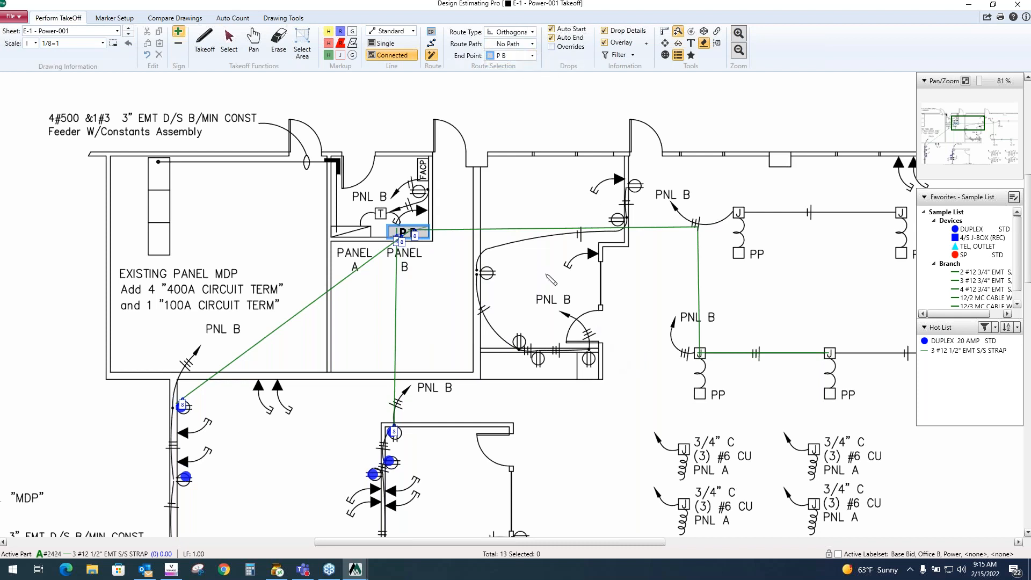
left_click(585, 349)
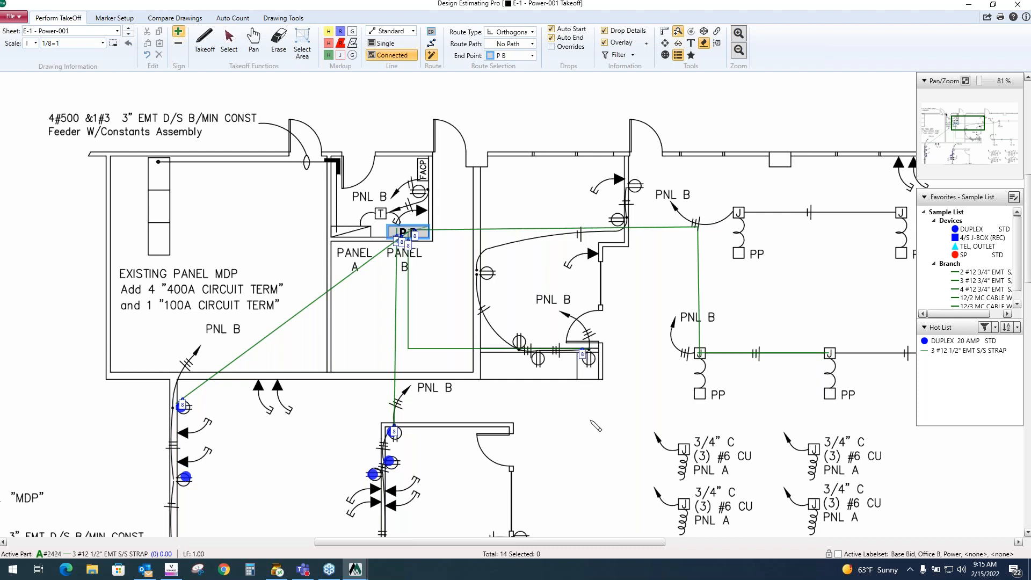
left_click_drag(597, 421, 504, 285)
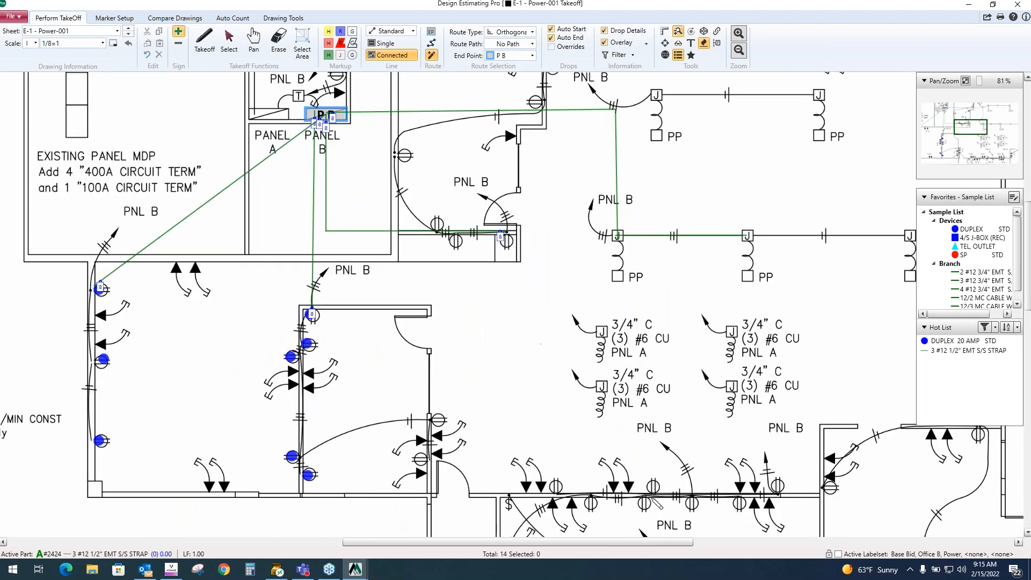
left_click(693, 501)
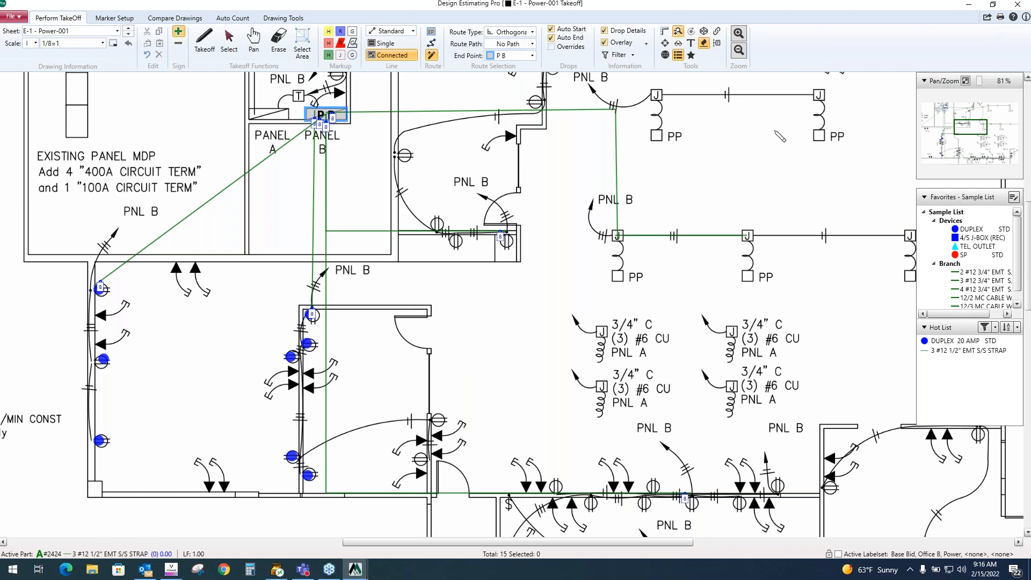
- Close the drawing takeoff and open the job's Extension
left_click(1018, 6)
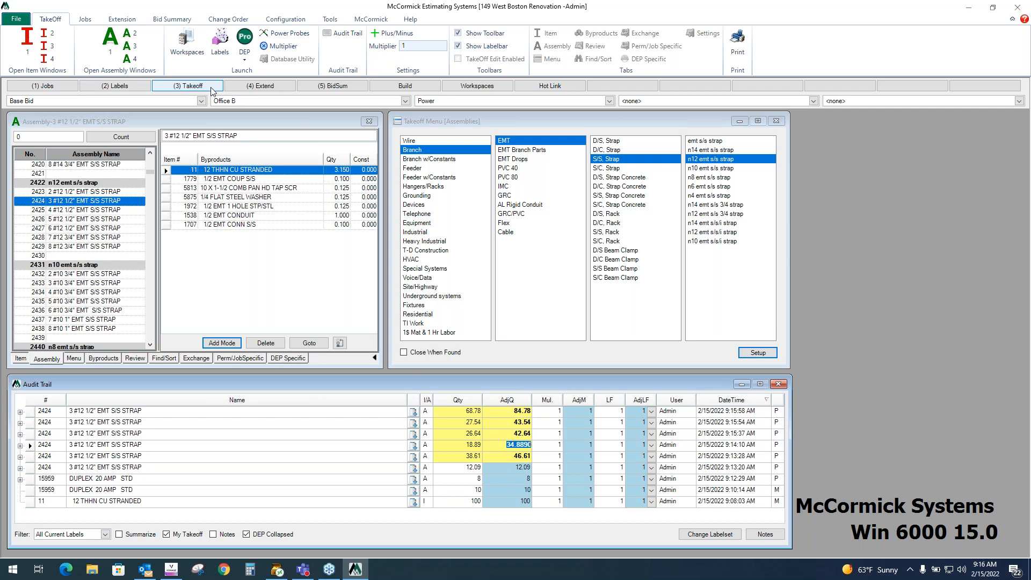
left_click(273, 89)
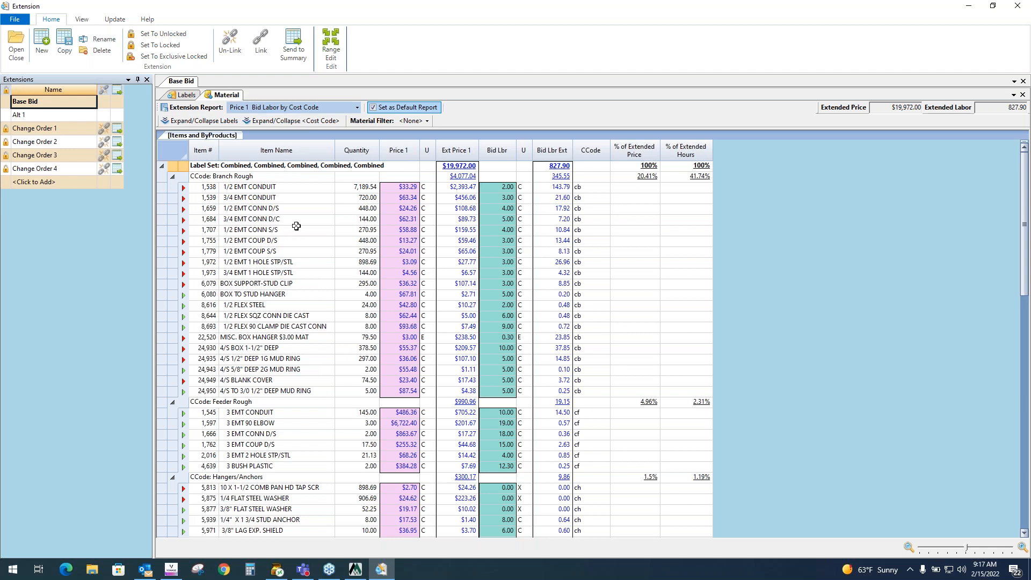
- Scroll through the Base Bid material items grouped by cost code
left_click(274, 188)
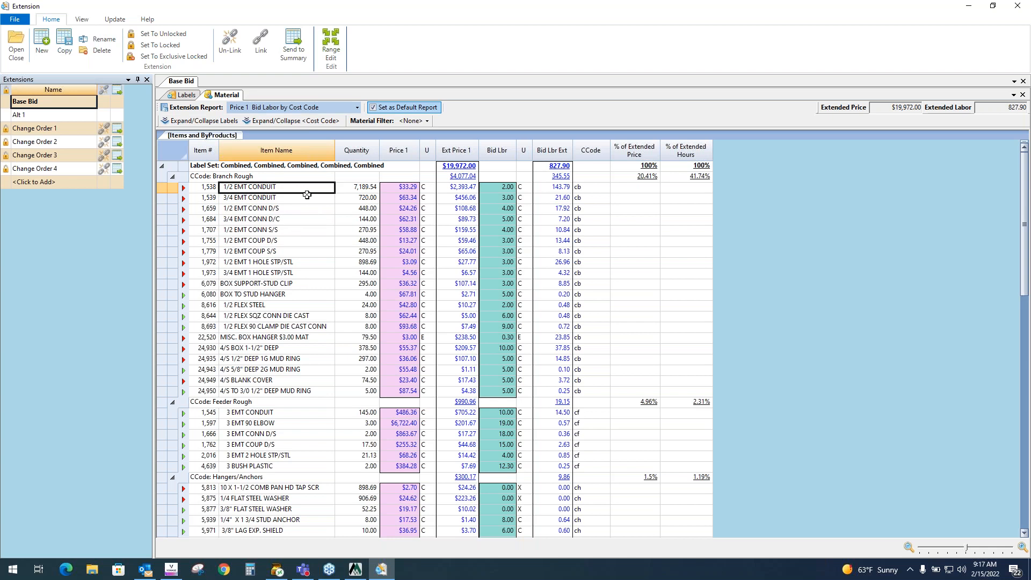
left_click(358, 189)
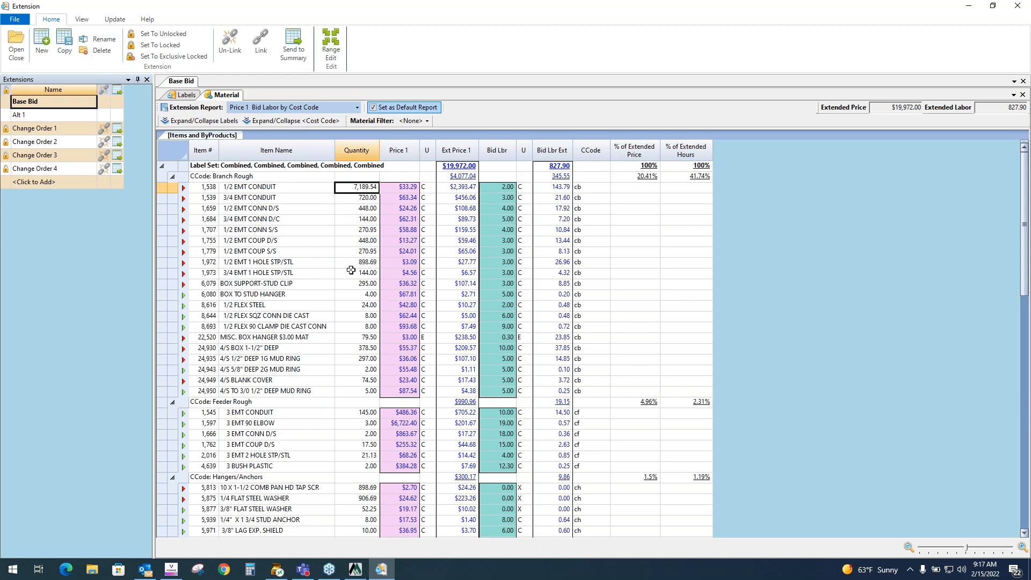
scroll(352, 271, "down", 10)
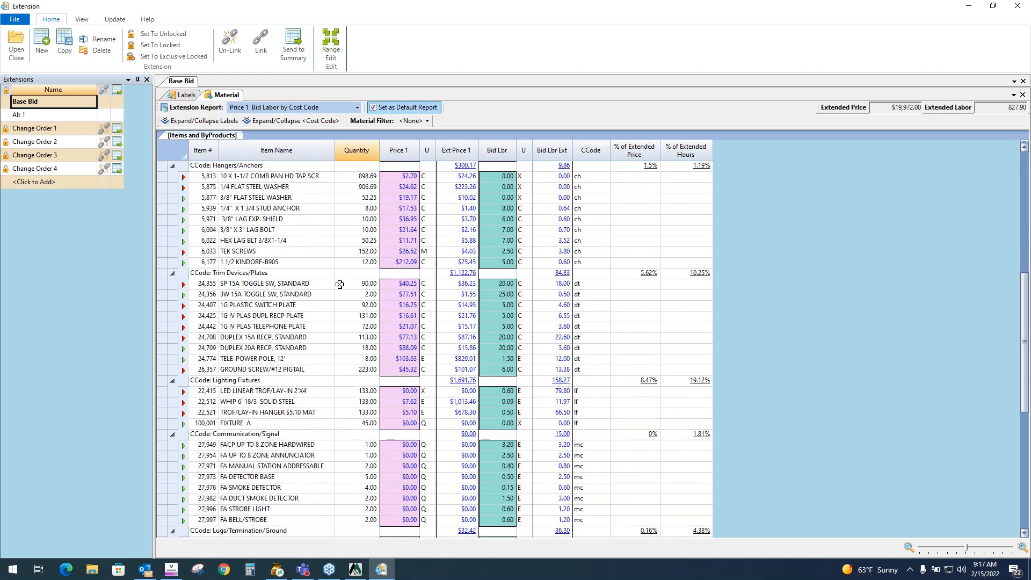
scroll(340, 283, "down", 2)
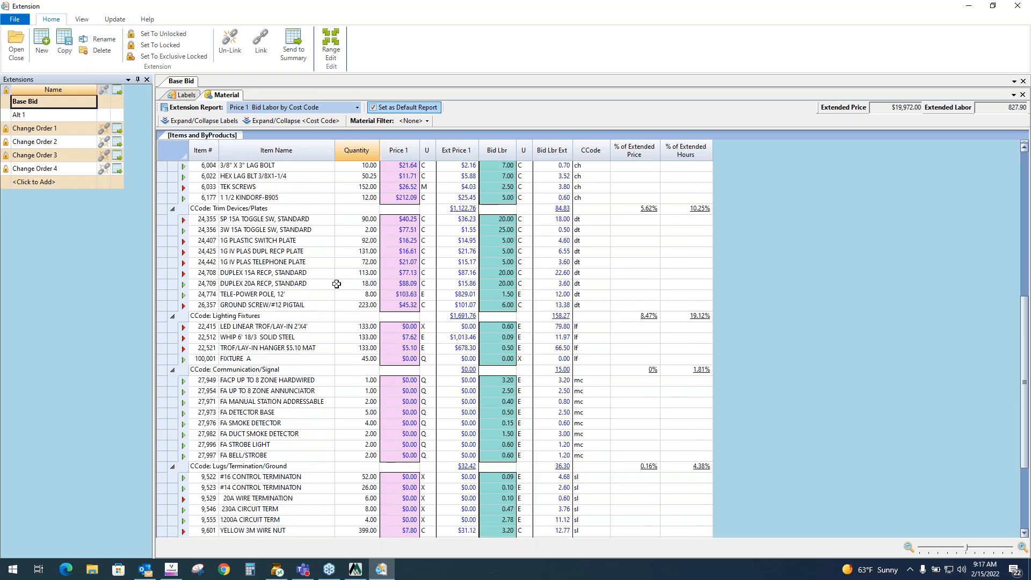
scroll(316, 289, "down", 3)
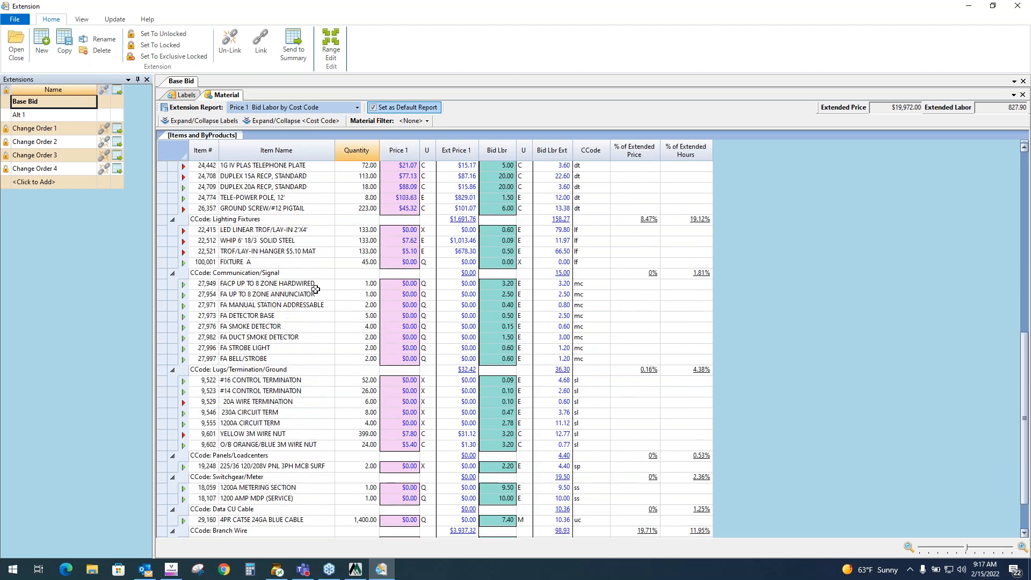
scroll(324, 288, "up", 7)
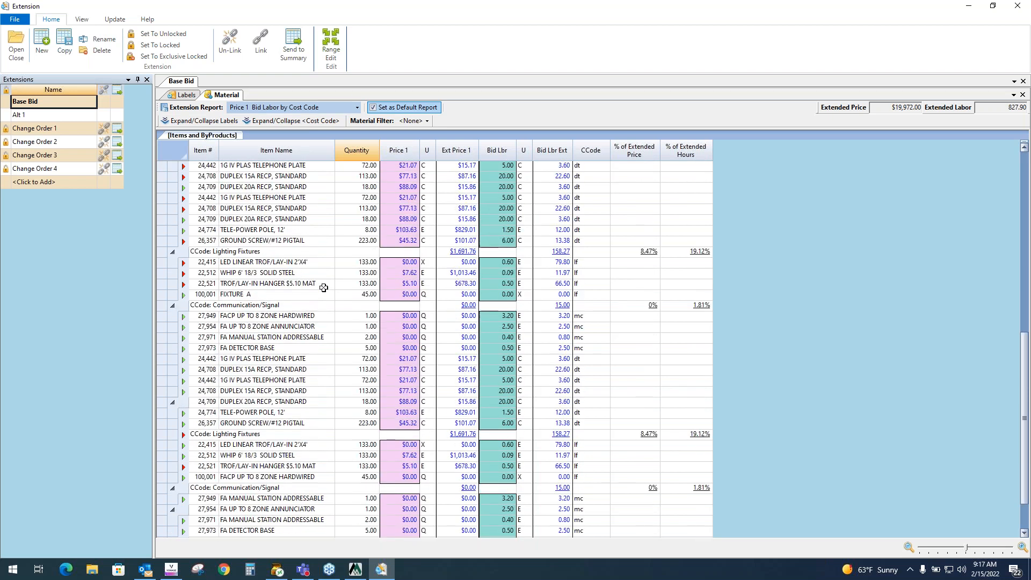
- Select the Quantity, Price 1 and Bid Lbr columns in turn
left_click(292, 147)
left_click(367, 146)
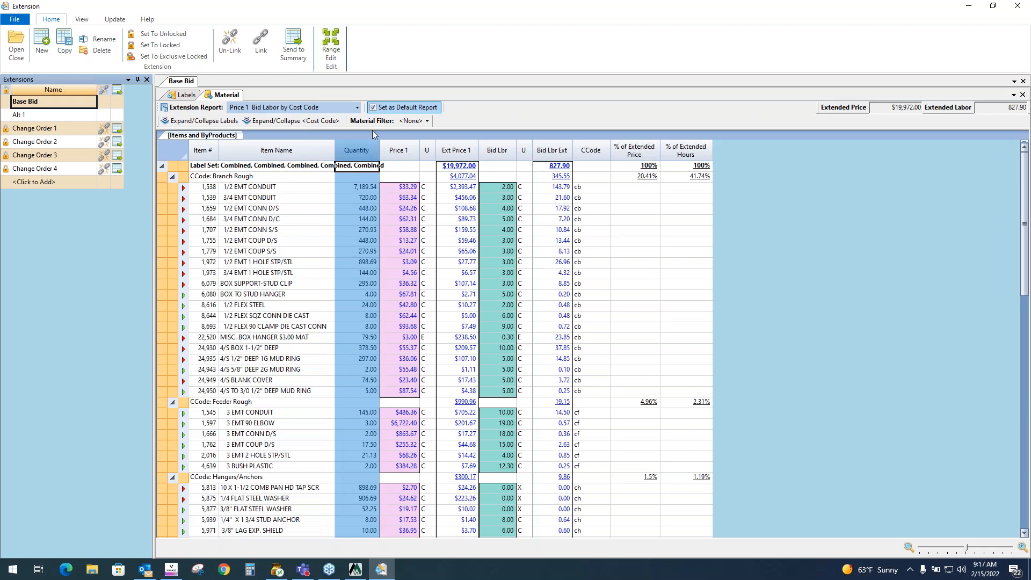
left_click(410, 151)
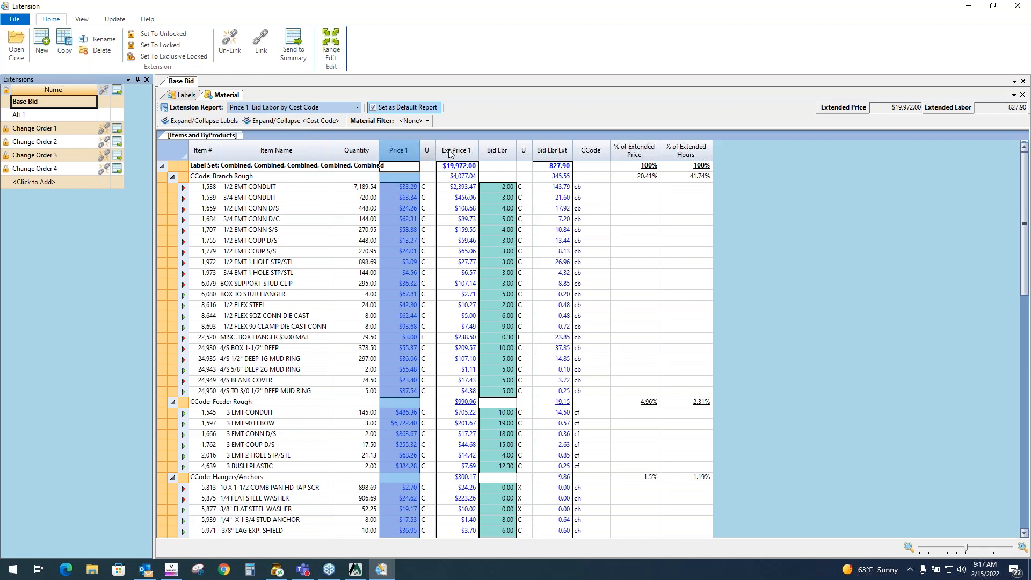
left_click(504, 153)
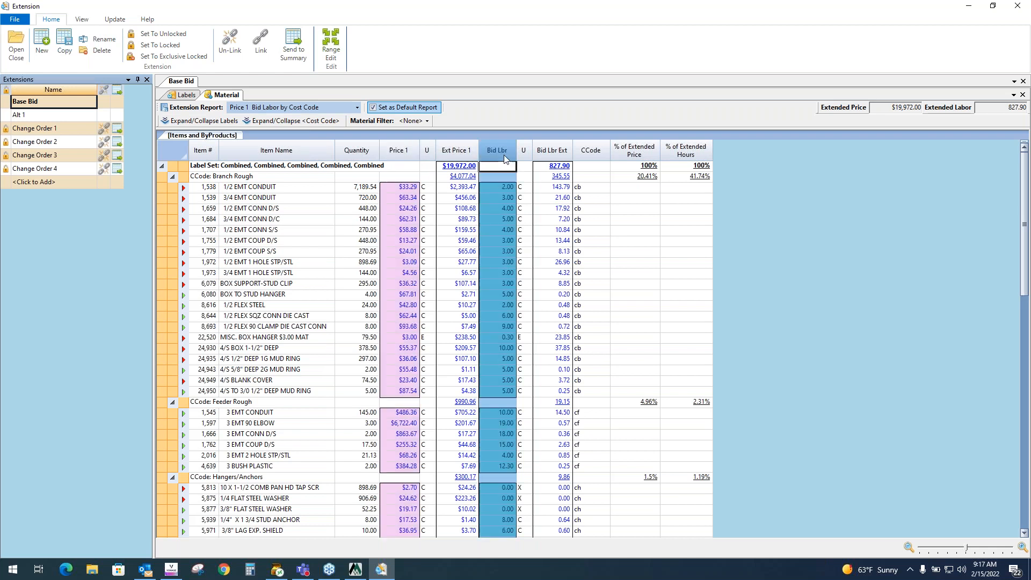
left_click(360, 154)
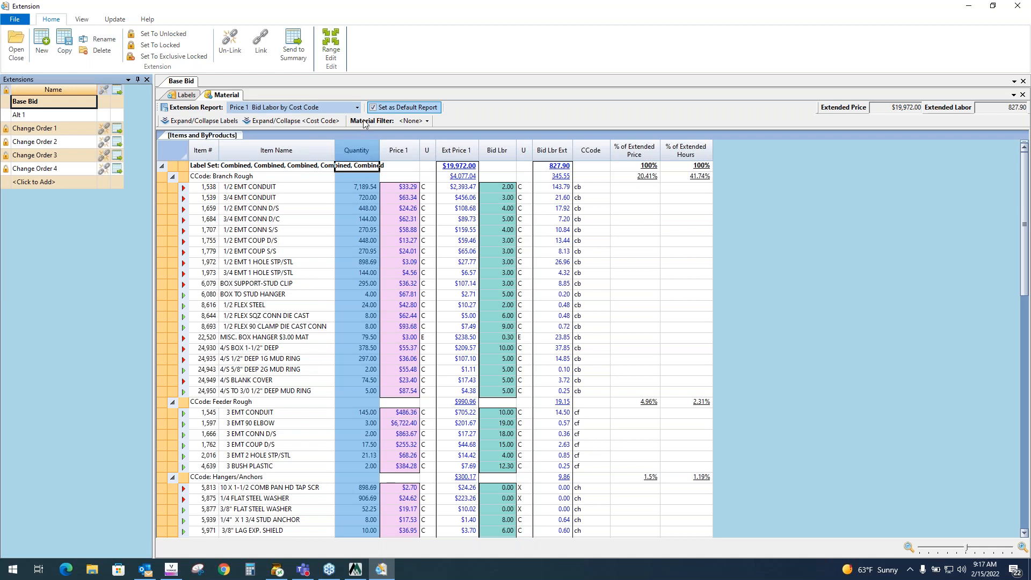
- Switch the extension report to Supplier Bid Labor by CC and select the Price 1 column
left_click(355, 107)
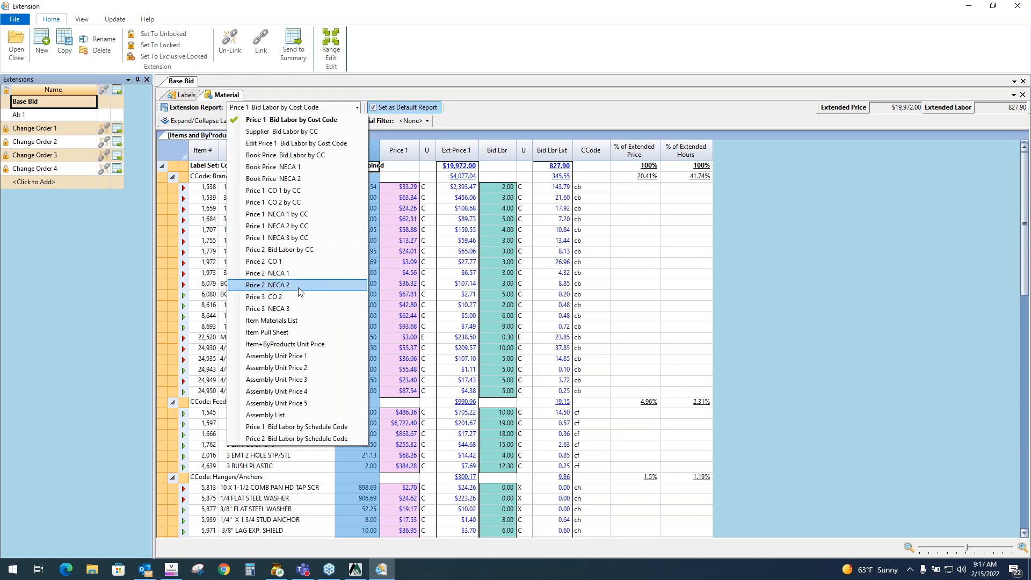
left_click(294, 133)
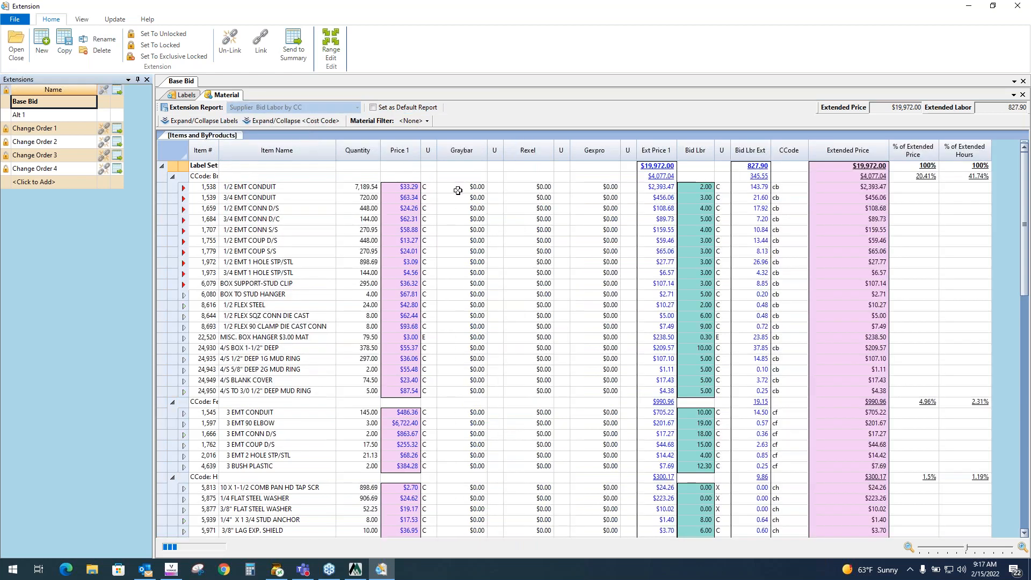
left_click(408, 154)
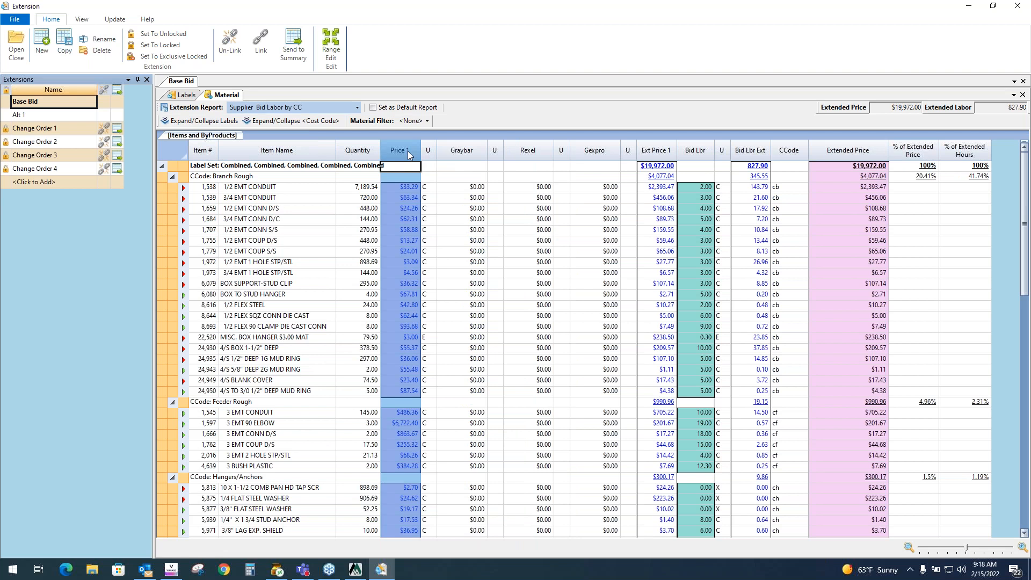
- Select the Graybar, Rexel and Gexpro supplier price columns in turn
left_click(463, 151)
left_click(529, 152)
left_click(595, 151)
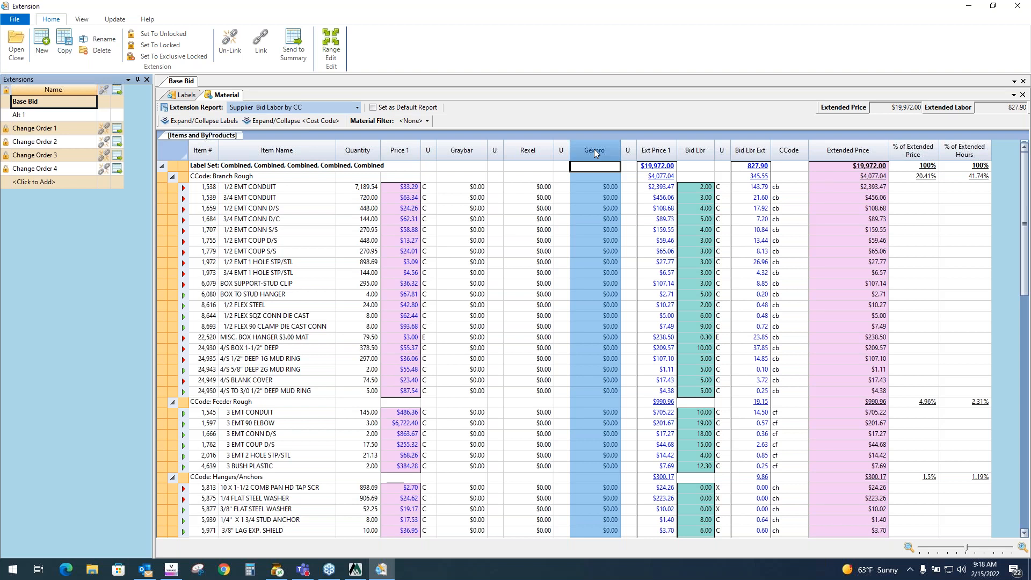
- Switch the extension report to Price 1 Bid Labor by Cost Code and select the Price 1 and Ext Price 1 columns
left_click(329, 108)
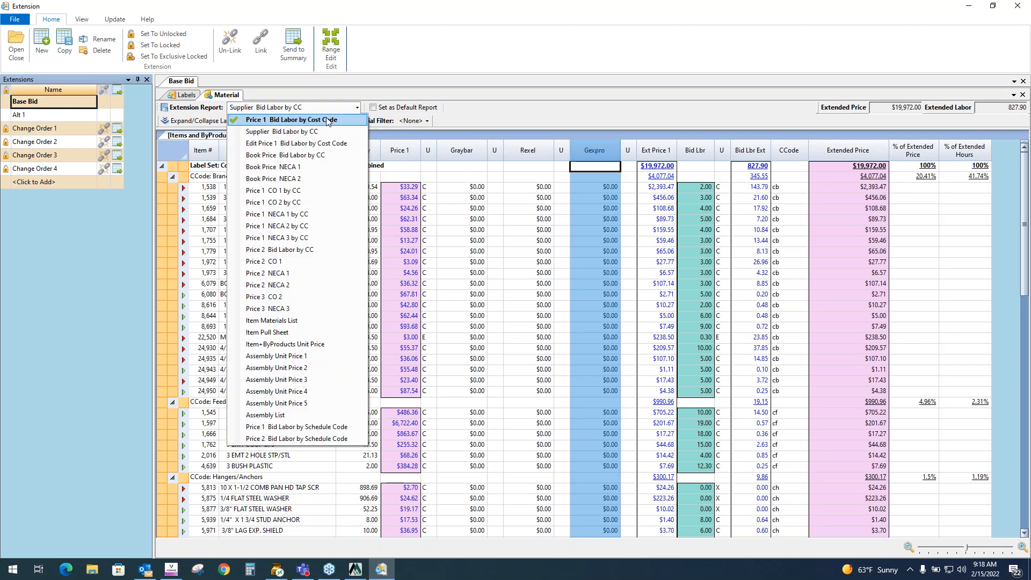
left_click(329, 120)
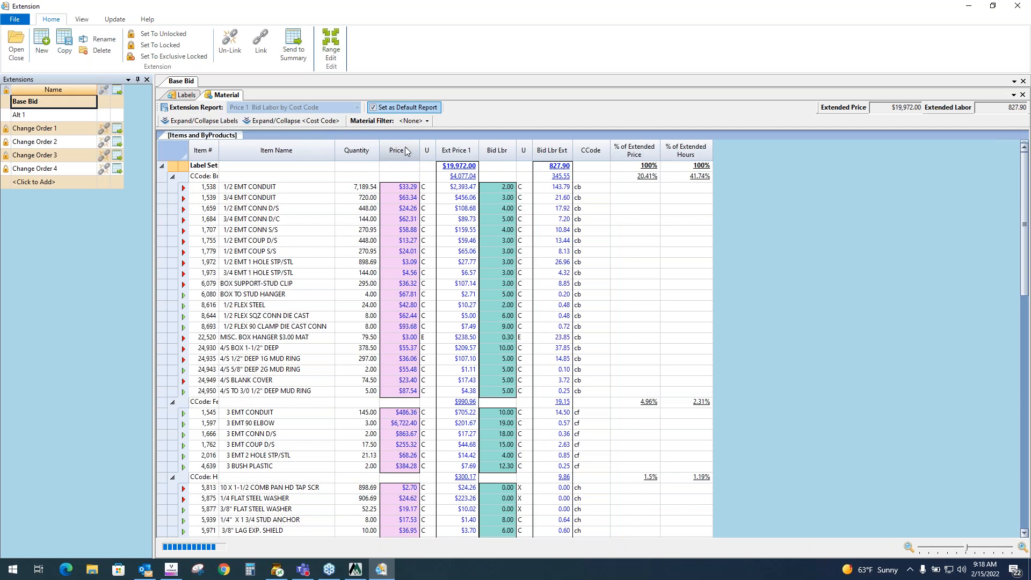
left_click(374, 151)
left_click(400, 152)
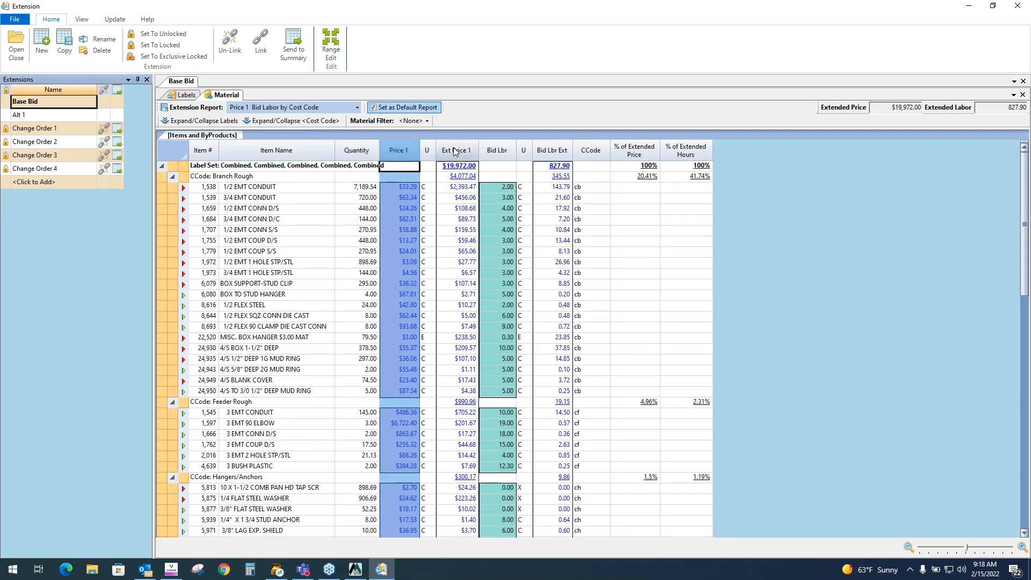
left_click(457, 151)
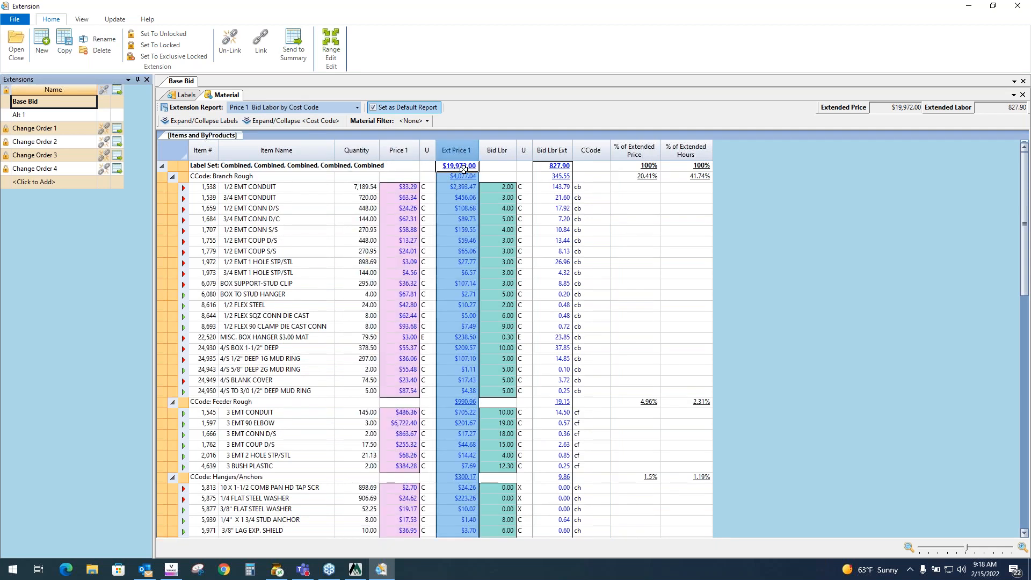
- Examine the Ext Price 1 total and the extended prices of the first Branch Rough items
left_click(464, 168)
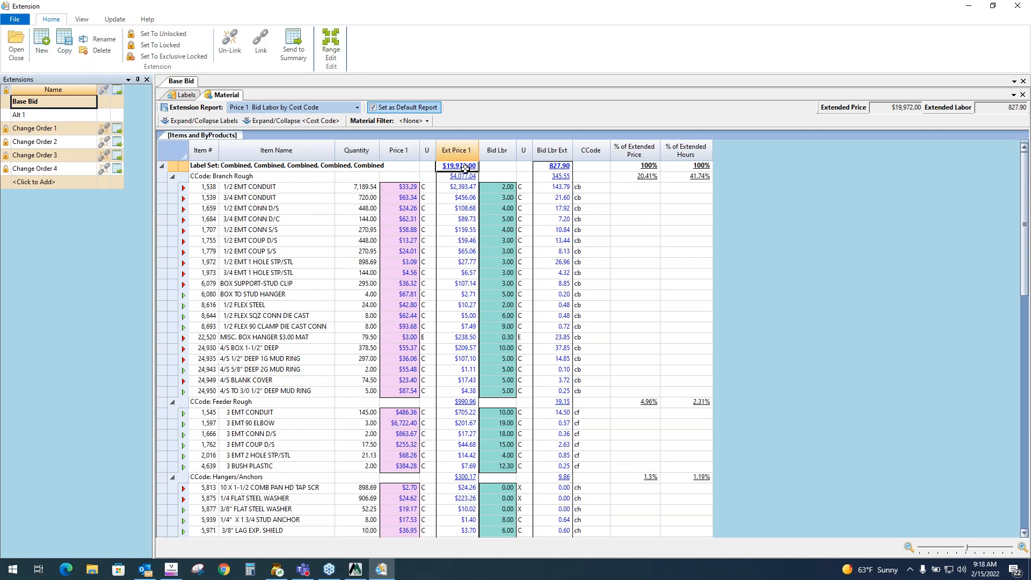
left_click(470, 191)
left_click(471, 200)
left_click(472, 208)
left_click(471, 221)
left_click(469, 230)
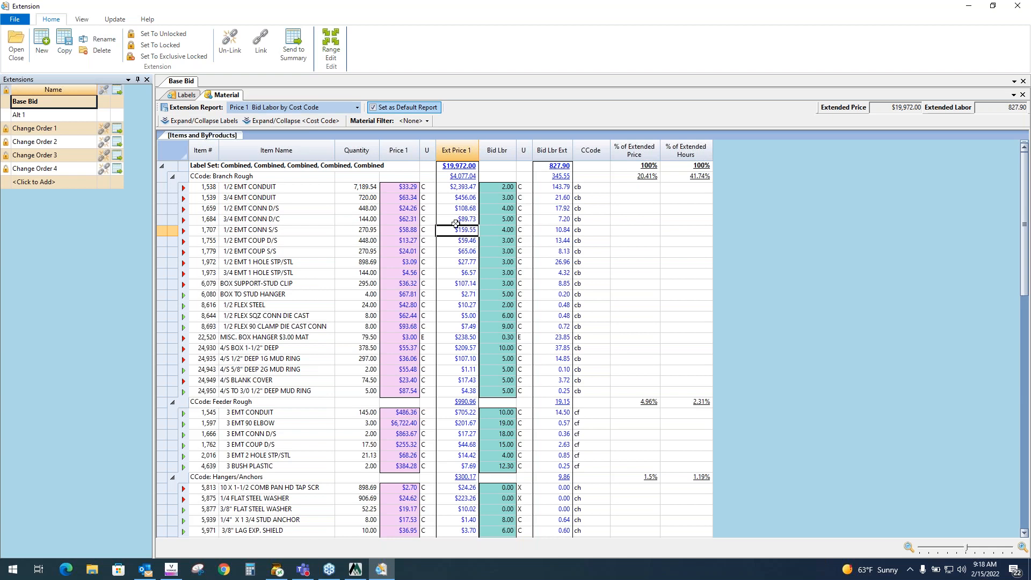
- Select the Bid Lbr and Bid Lbr Ext columns and examine the labor extensions of the Branch Rough items
left_click(369, 154)
left_click(505, 153)
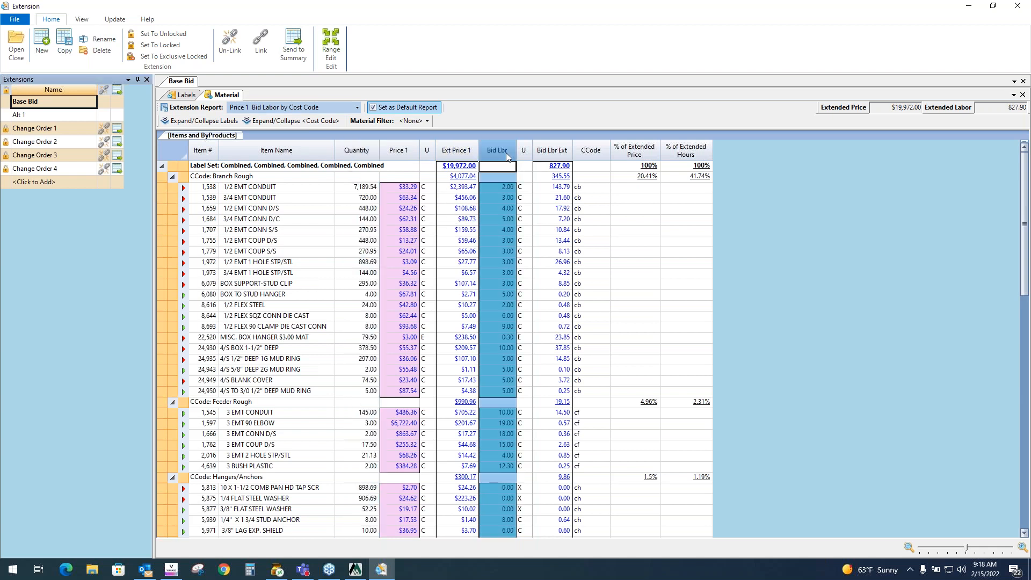
left_click(558, 154)
left_click(567, 168)
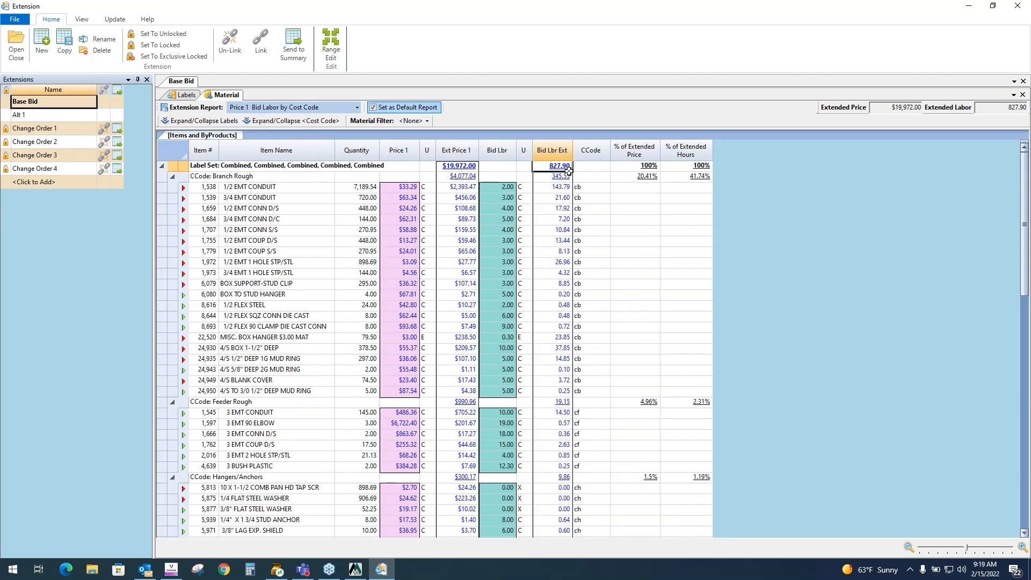
left_click(564, 197)
left_click(566, 208)
left_click(565, 219)
left_click(564, 230)
left_click(562, 242)
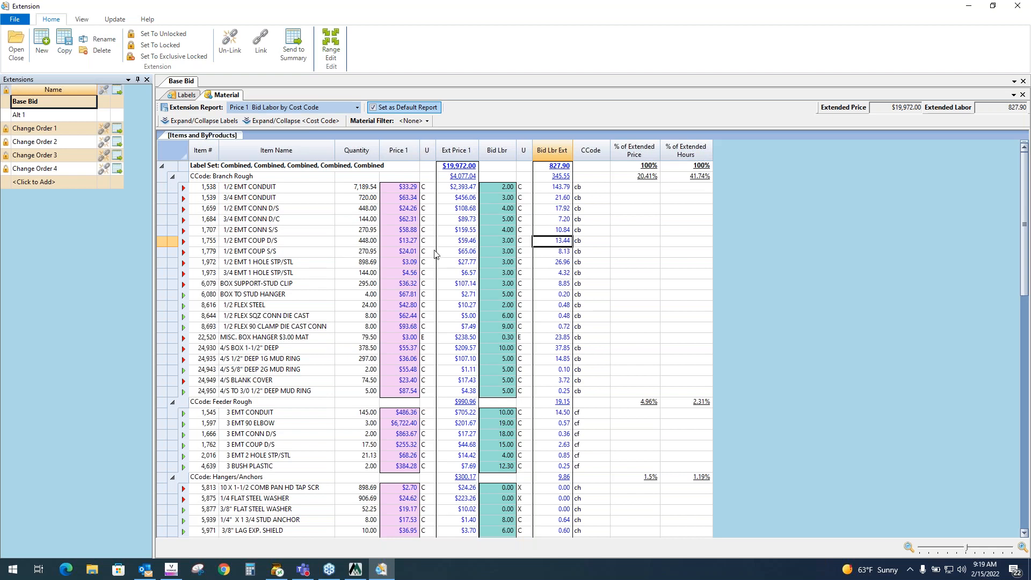
- Filter the material list to Quote items, then clear the material filter back to None
left_click(414, 121)
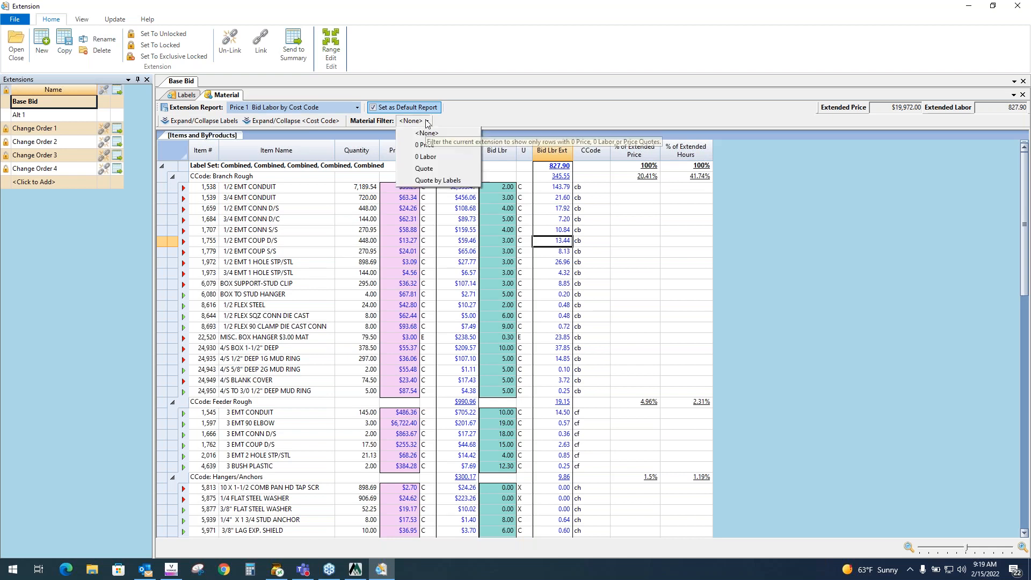
left_click(429, 169)
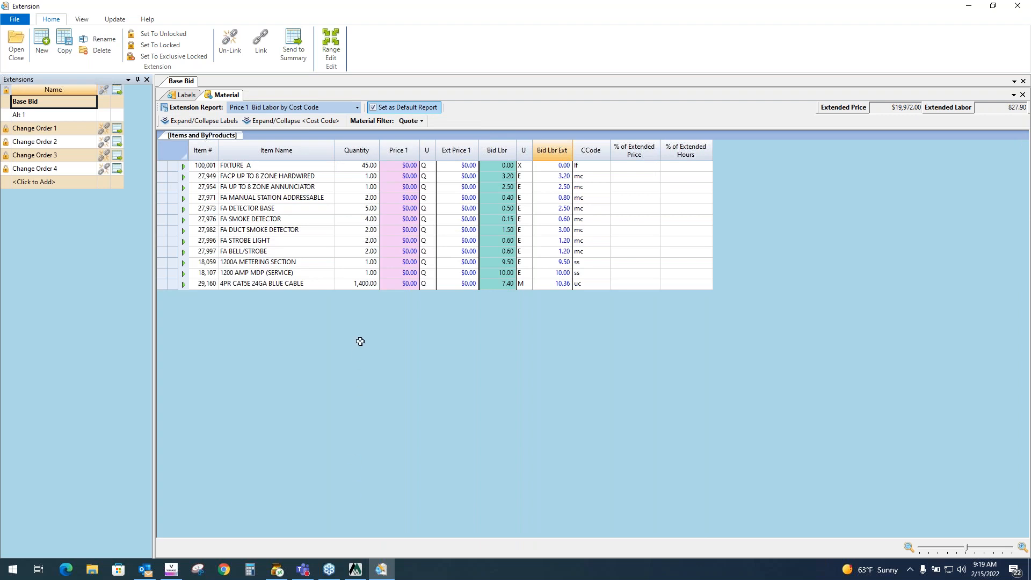
left_click(422, 121)
left_click(427, 133)
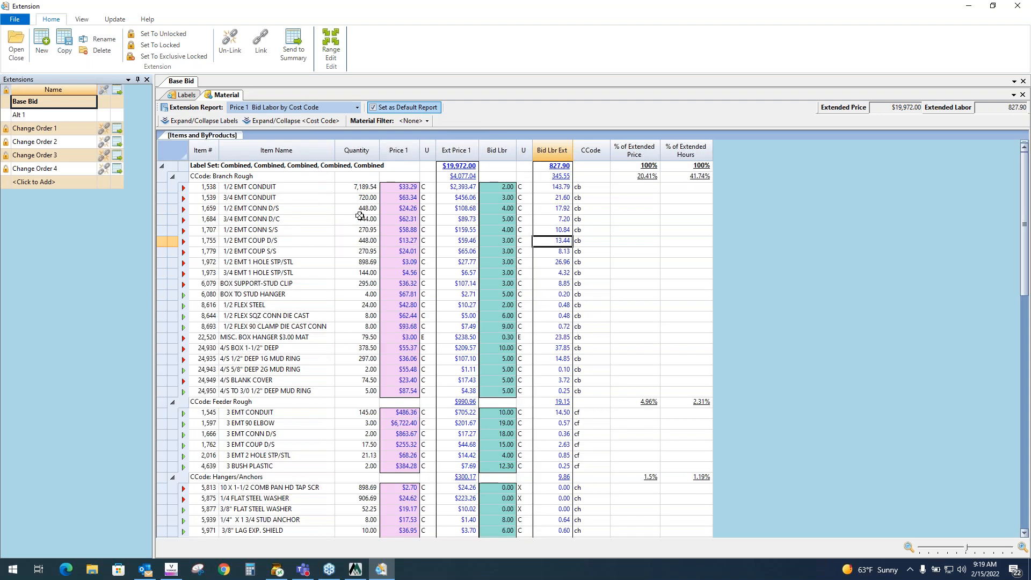
- Review the print and export options for the extension without choosing one
left_click(17, 21)
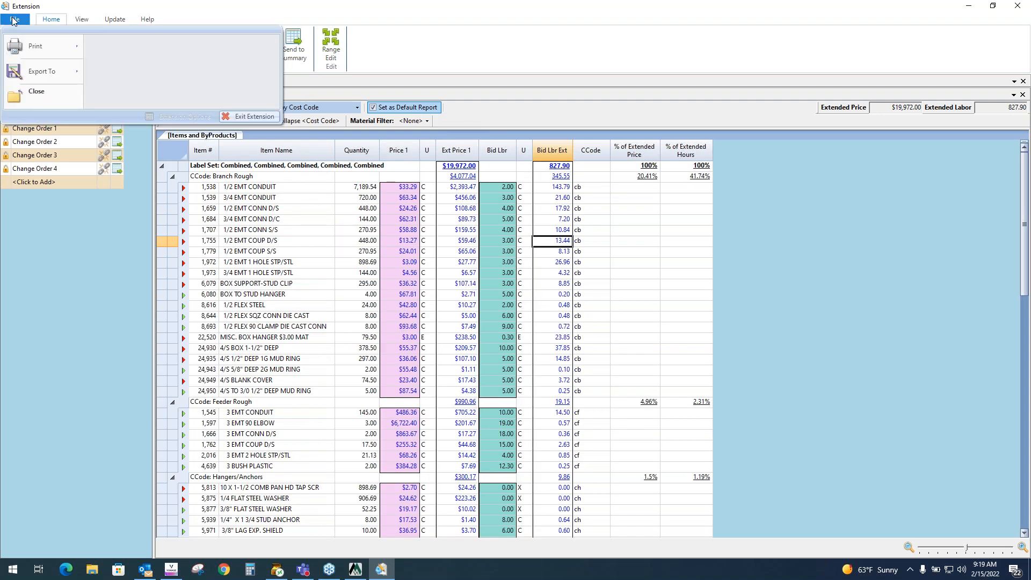
mouse_move(41, 49)
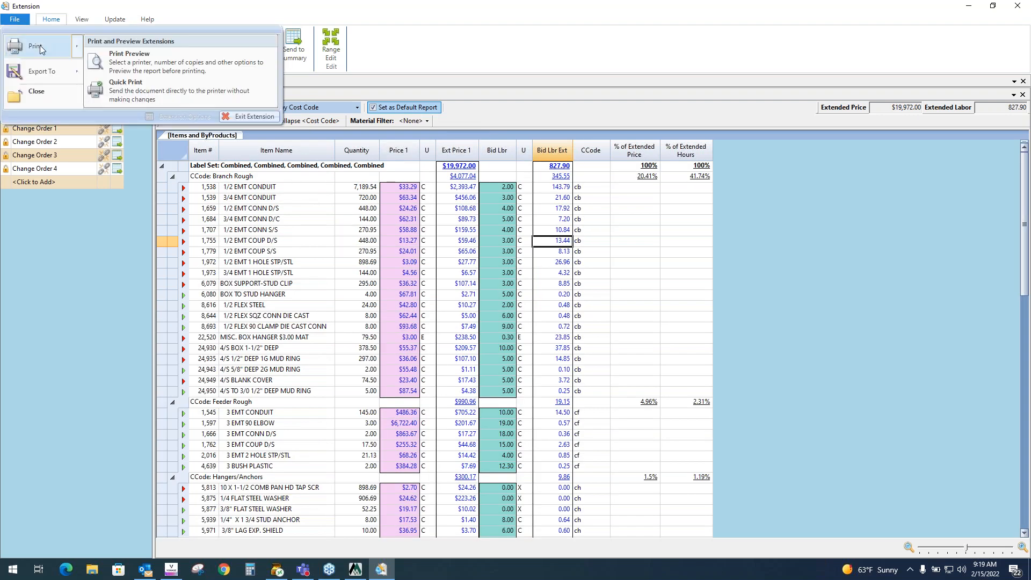
mouse_move(48, 73)
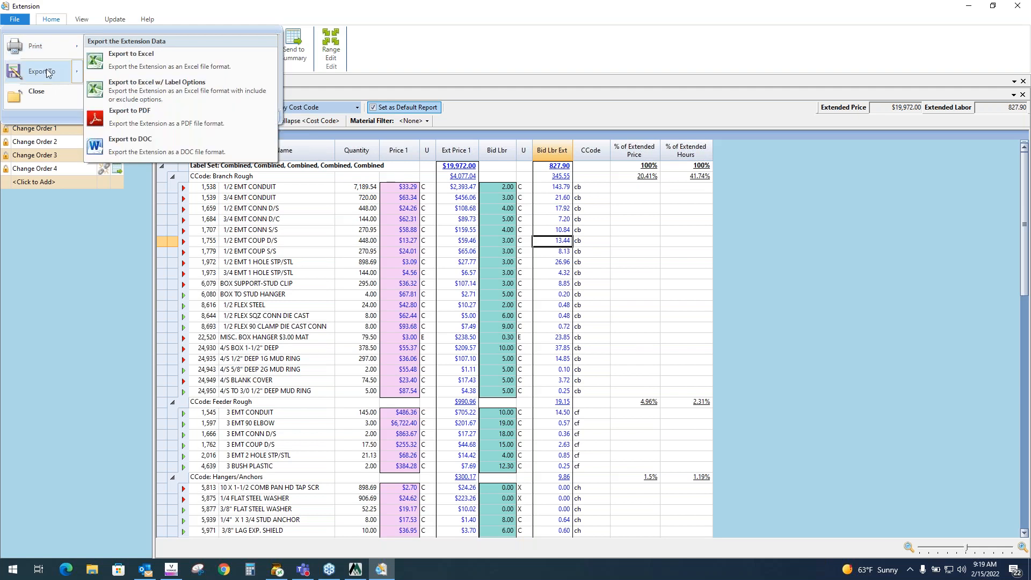
left_click(428, 43)
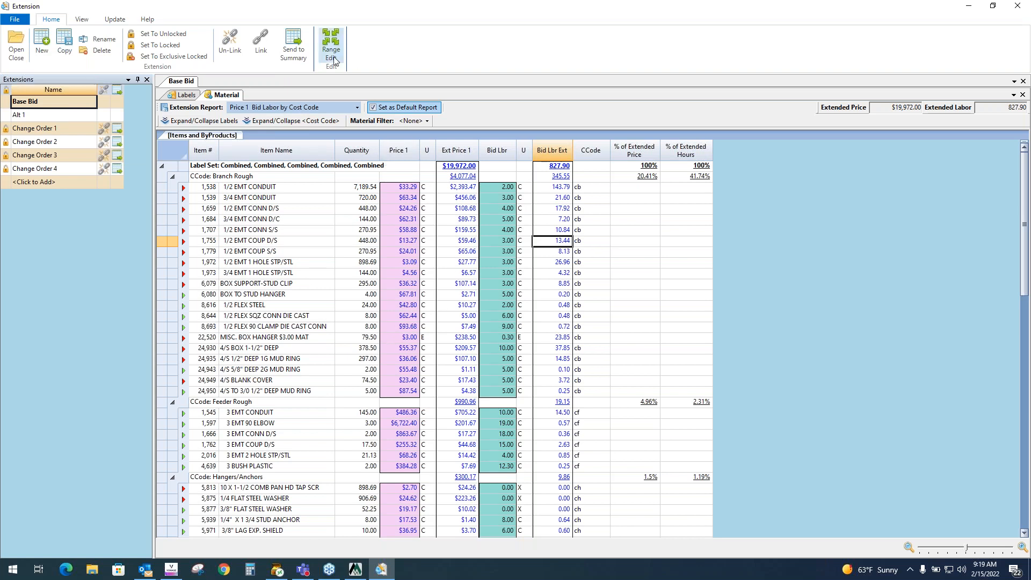
- Send the Base Bid extension to the bid summary, acknowledge the notice, and close the Extension window
left_click(308, 55)
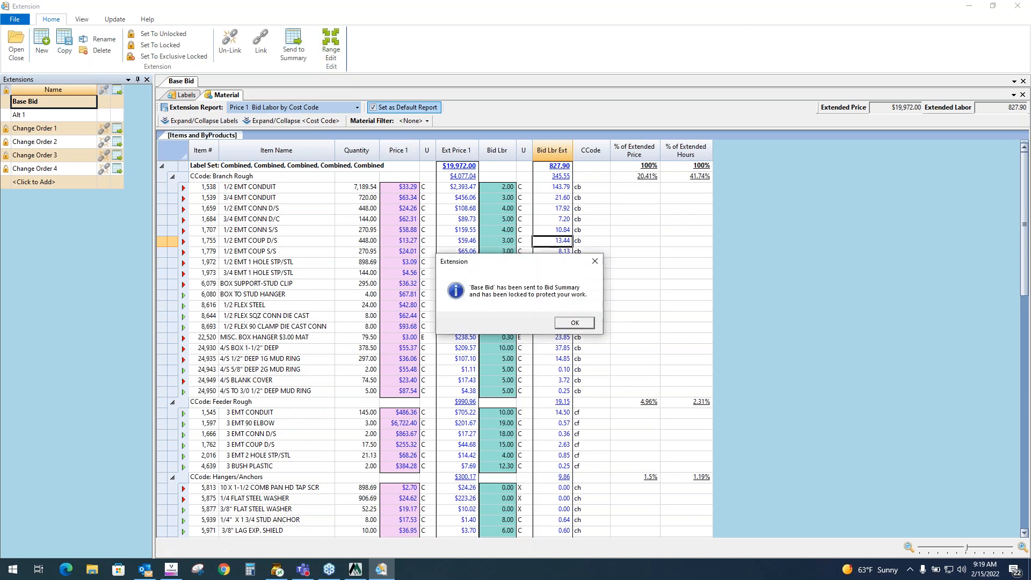
left_click(572, 322)
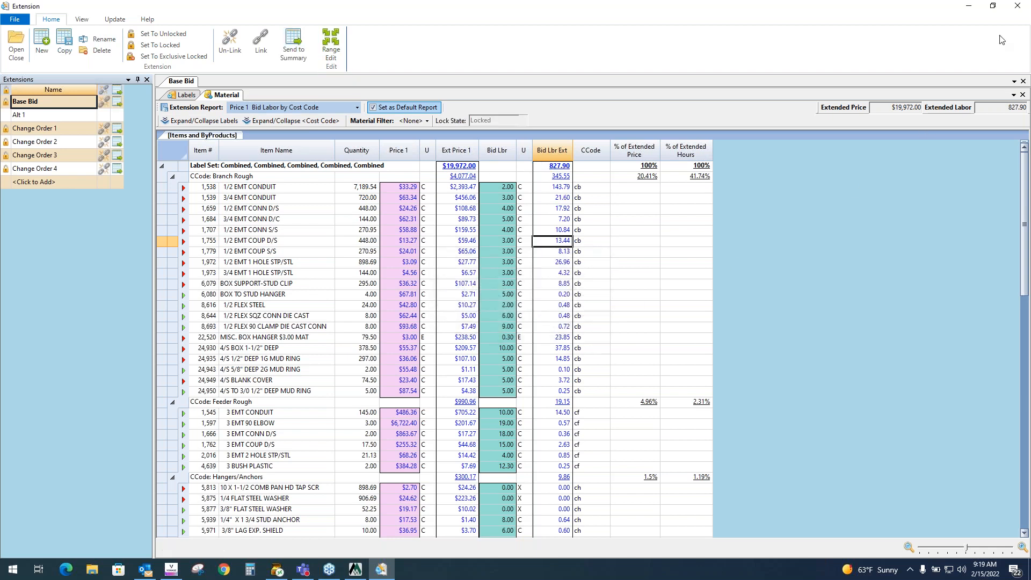
left_click(1019, 6)
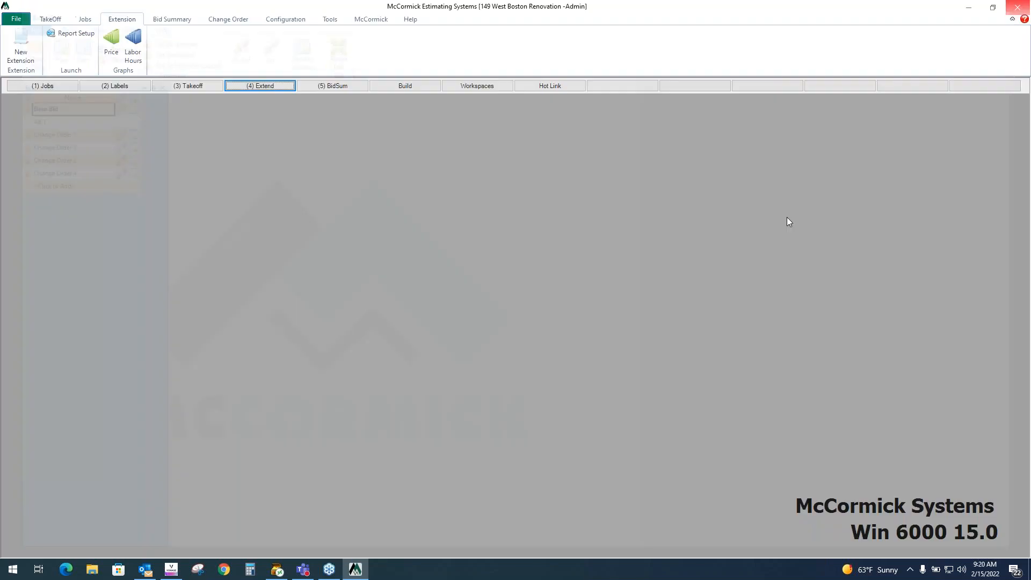
- Open the Bid Summary and step through the Base Bid row's material and hours values
left_click(338, 86)
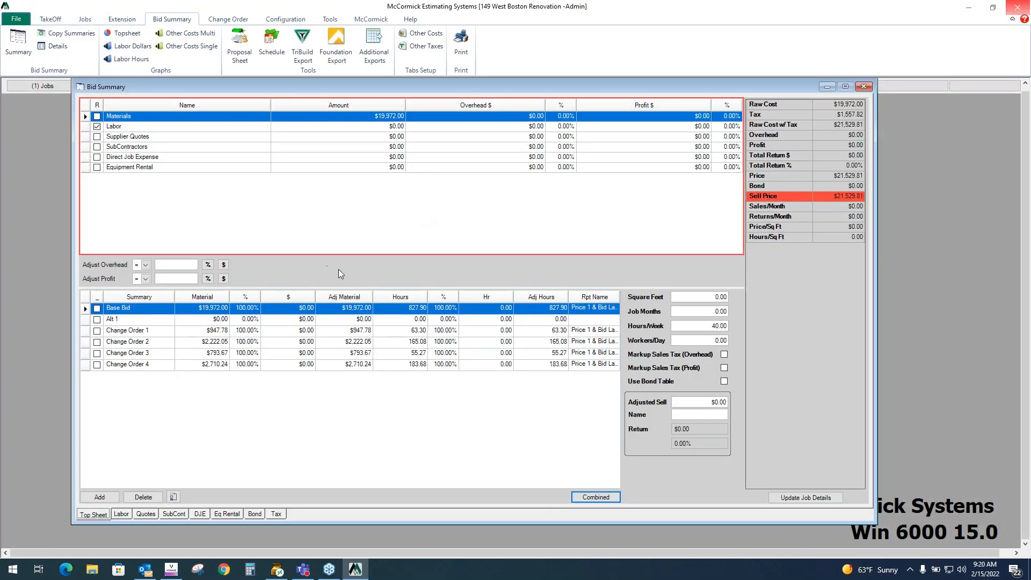
left_click(148, 312)
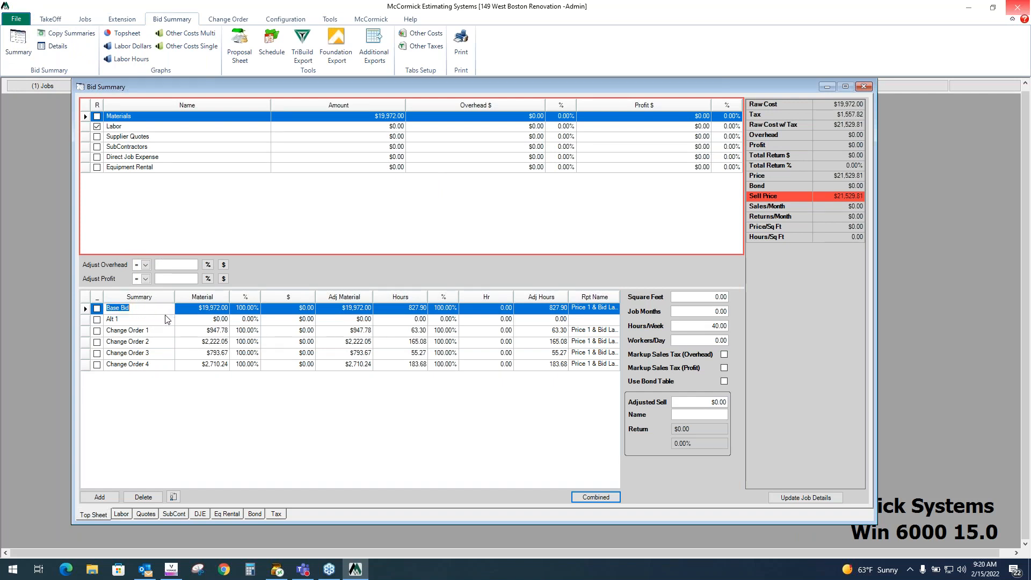
key("Tab")
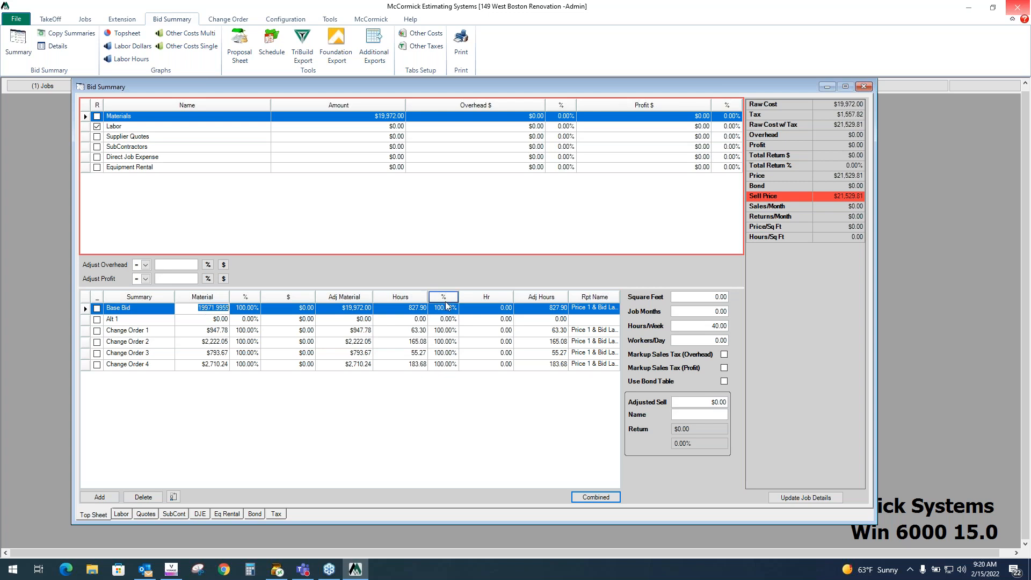
key("Tab")
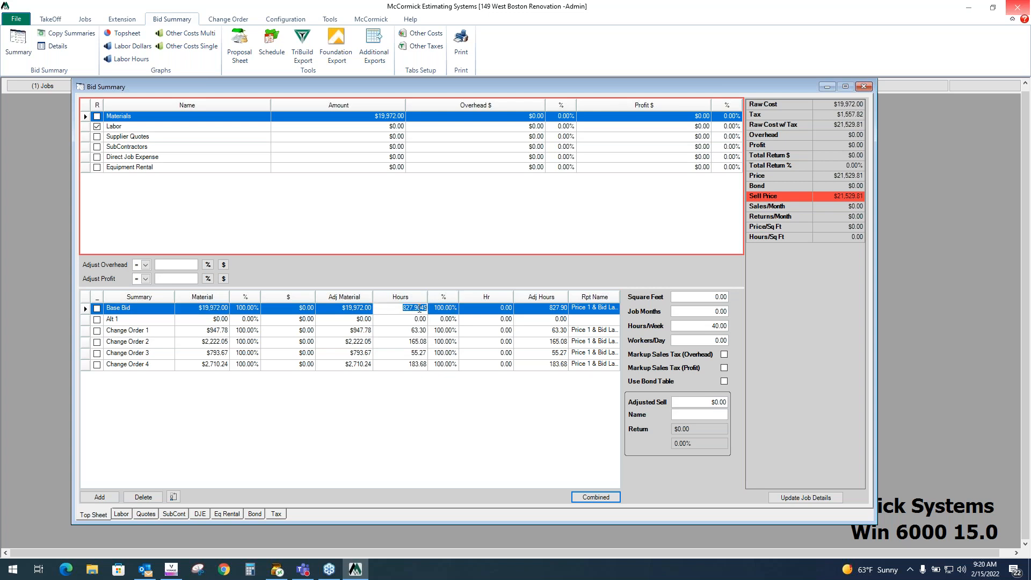
- Examine the bid summary cost categories from Materials through Equipment Rental
left_click(338, 106)
left_click(254, 106)
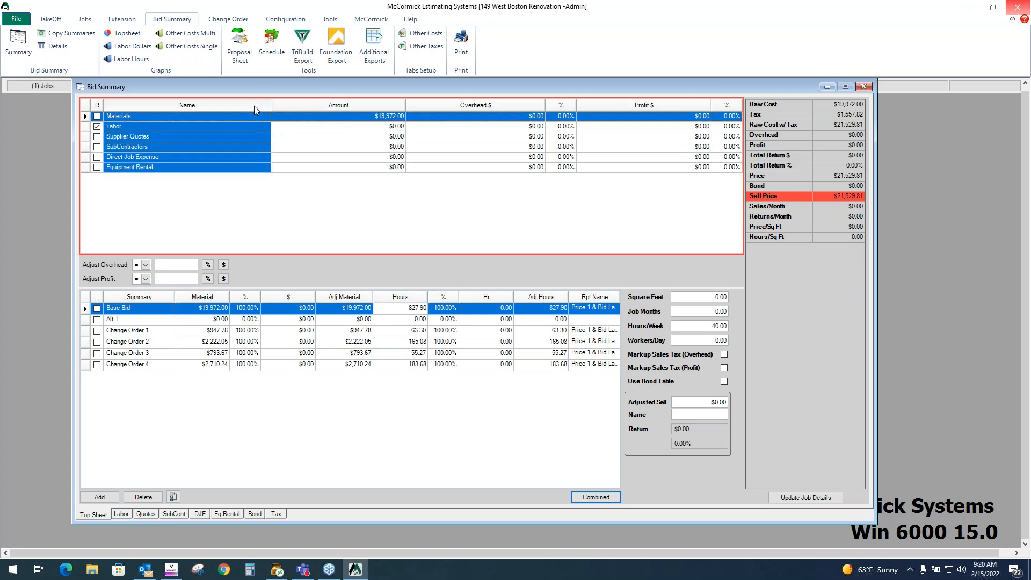
left_click(327, 115)
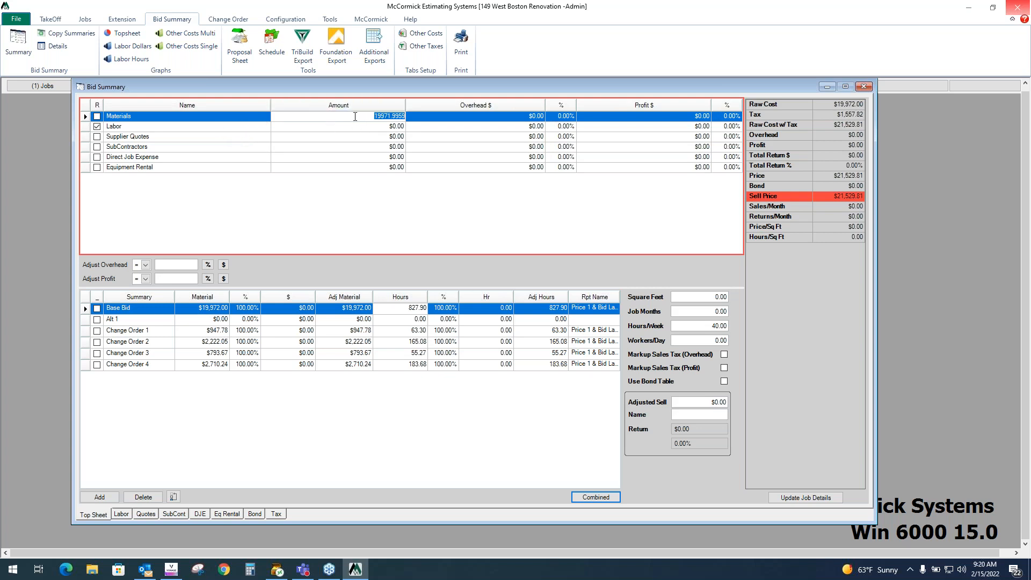
left_click(265, 129)
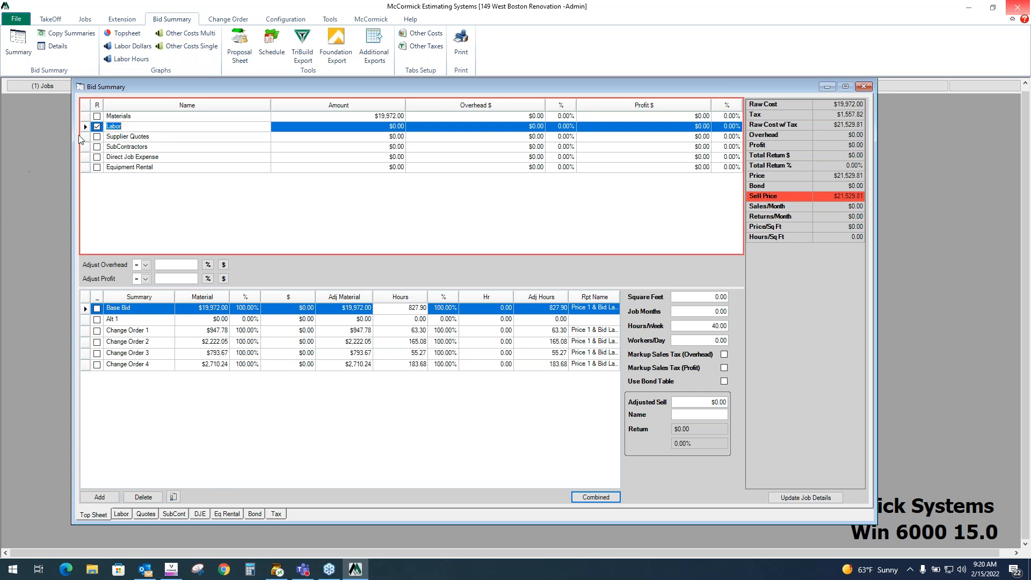
left_click(123, 138)
left_click(126, 151)
left_click(126, 159)
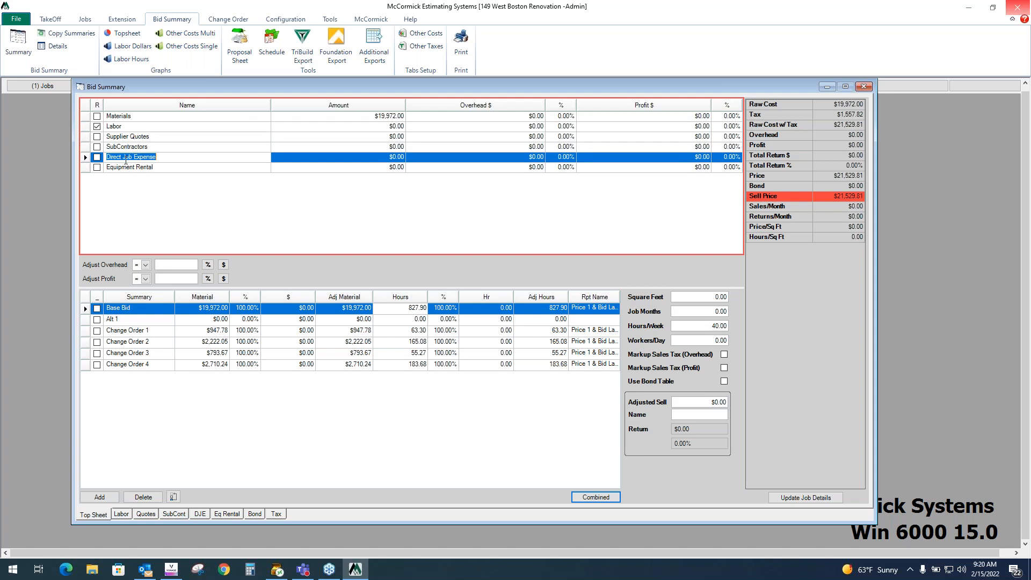
left_click(129, 169)
left_click(138, 128)
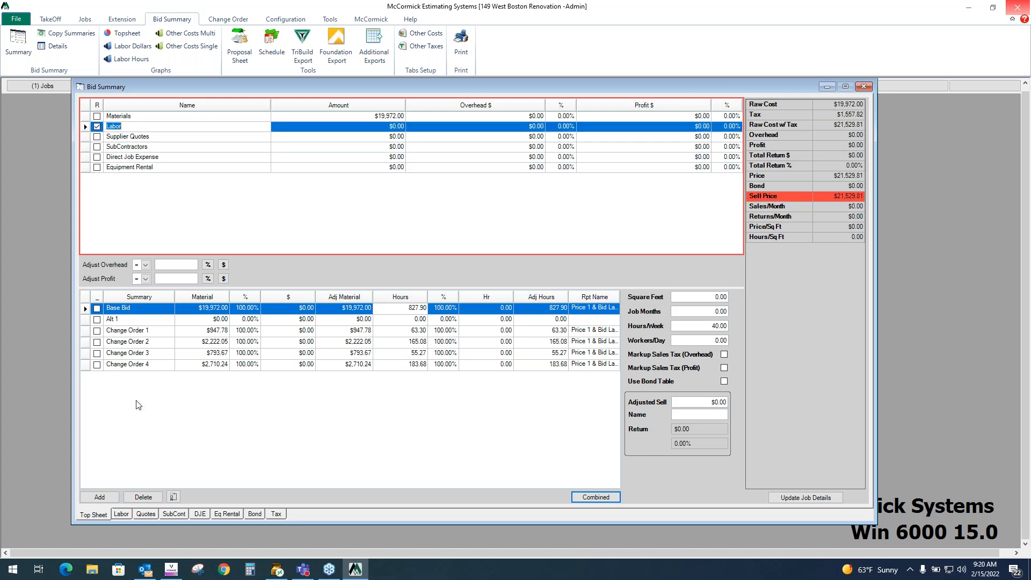
- Switch to the Labor sheet and select the Foreman, Sub-Foreman and J/Mn Tec labor classes
left_click(121, 516)
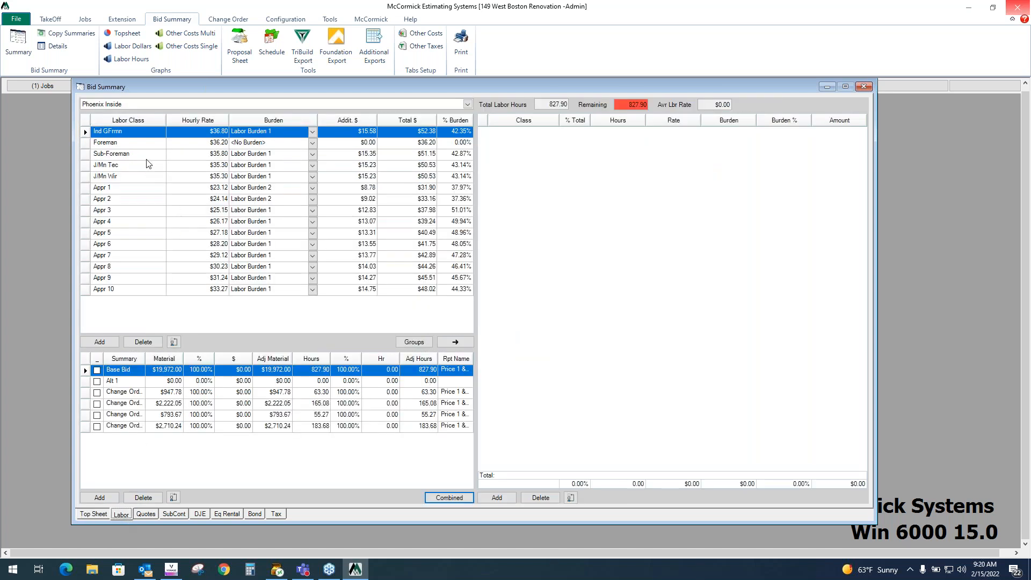
left_click(152, 145)
left_click(150, 157)
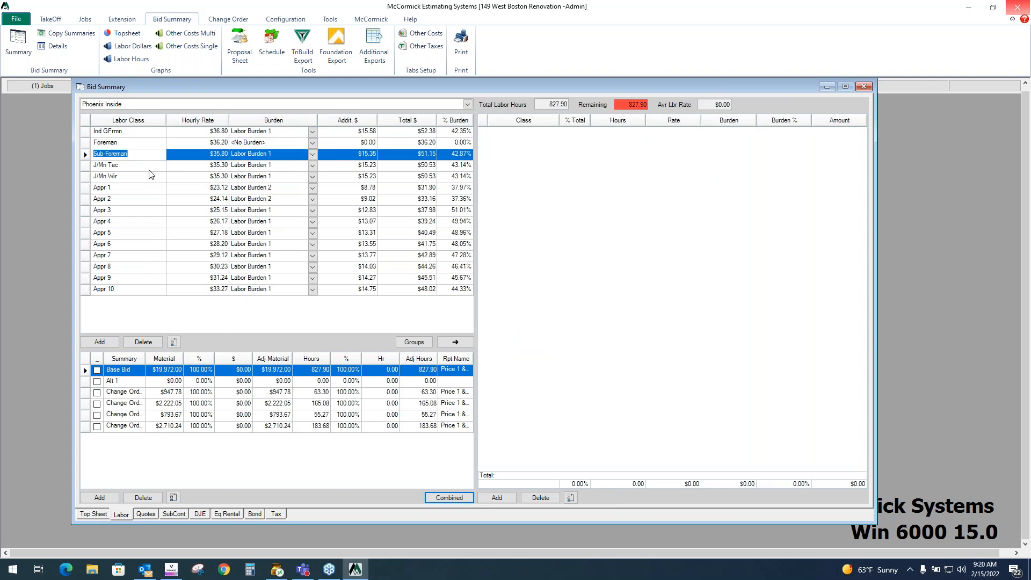
left_click(150, 170)
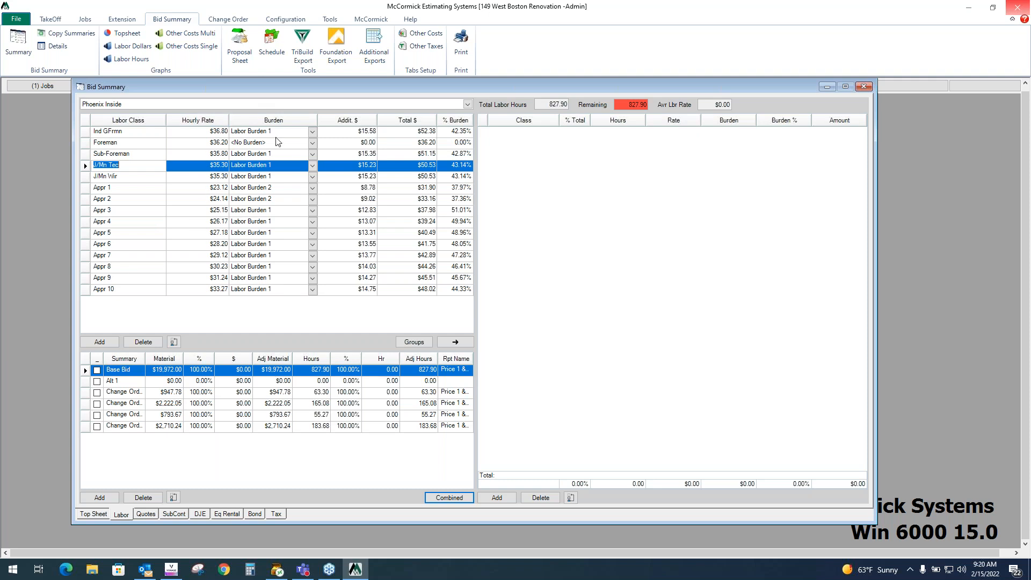
- Open the labor rate table list, keep Phoenix Inside, and select the Foreman class
left_click(467, 104)
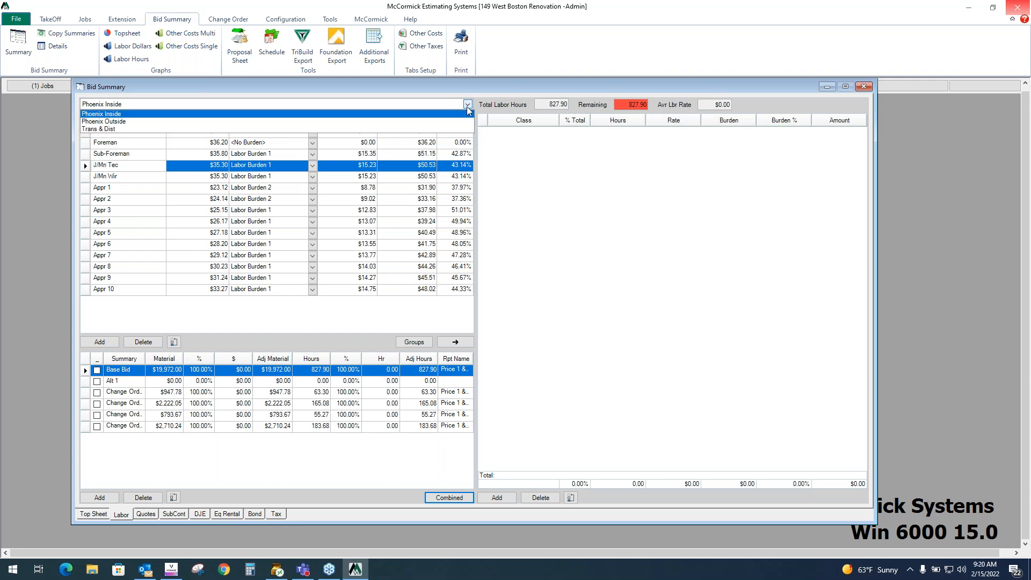
left_click(414, 115)
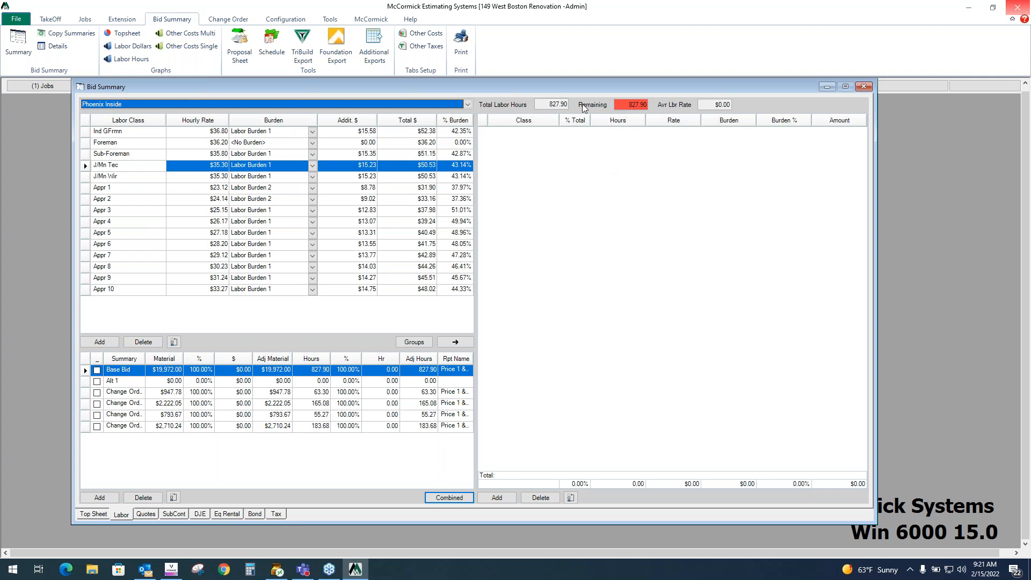
left_click(159, 143)
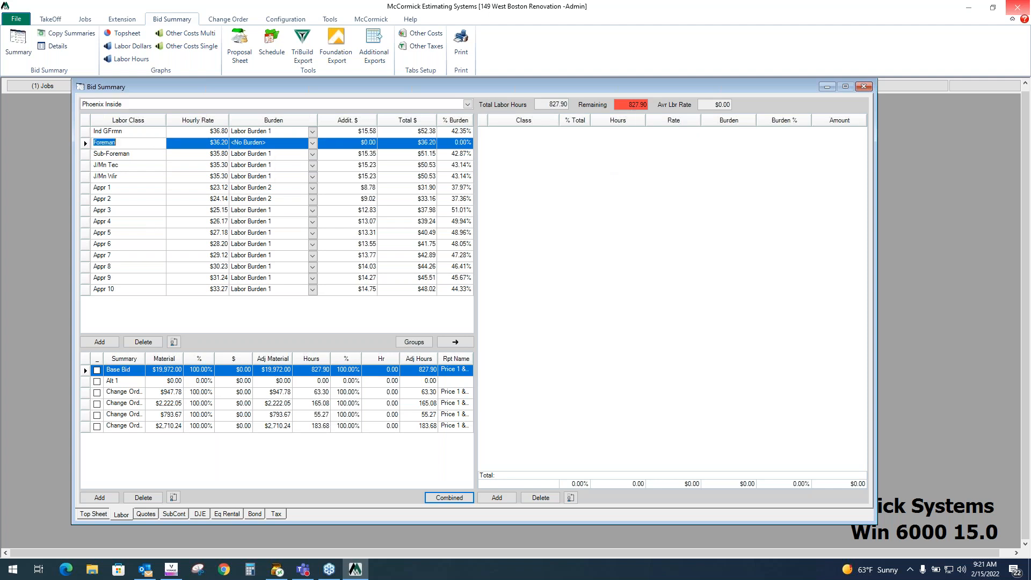
- Add the Foreman, J/Mn Tec and Appr 1 classes to the Base Bid labor distribution
left_click(451, 343)
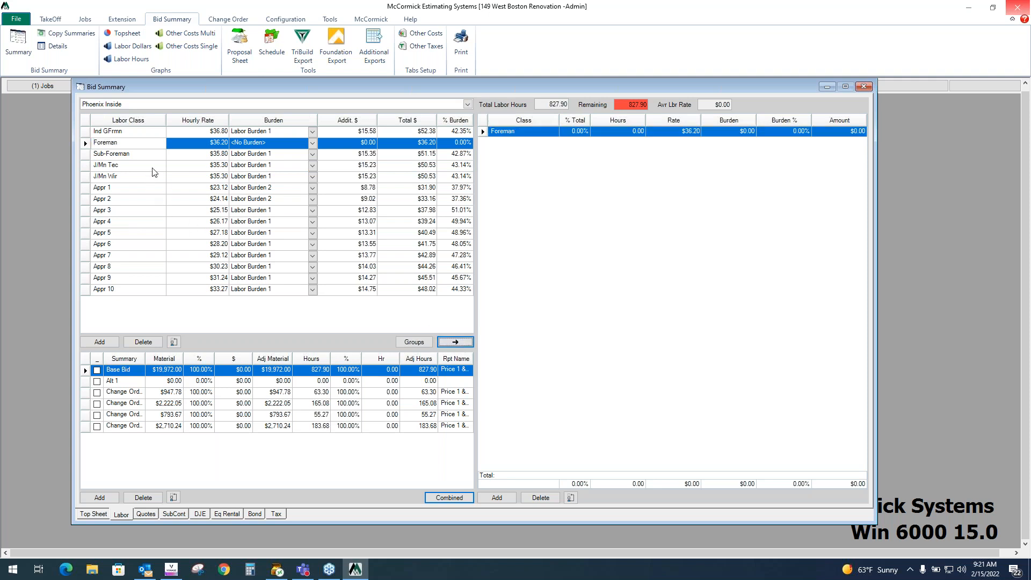
left_click(154, 167)
left_click(455, 346)
left_click(125, 189)
left_click(457, 342)
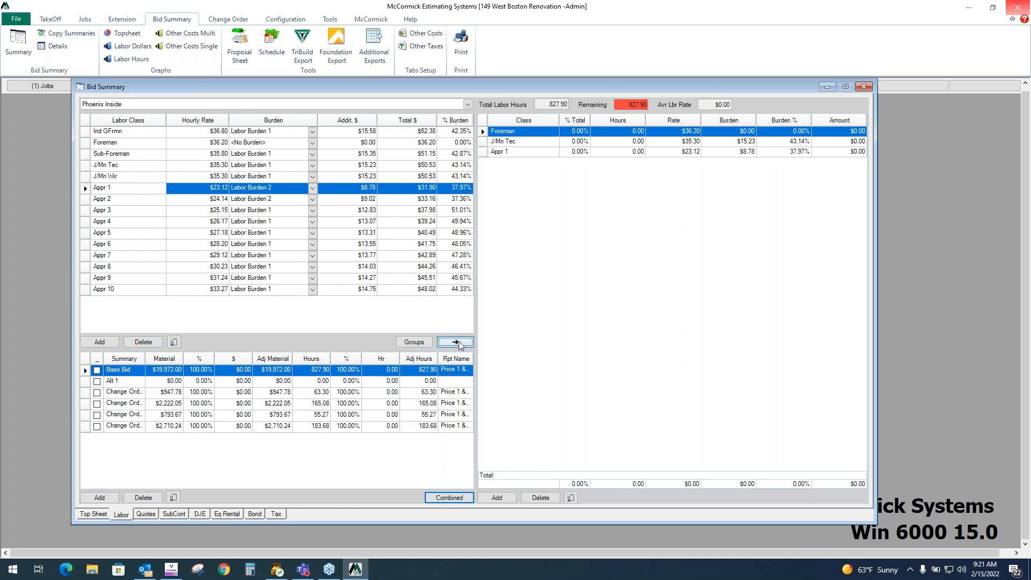
- Split the labor hours as 25% Foreman, 50% J/Mn Tec and 25% Appr 1
left_click(634, 134)
left_click(574, 133)
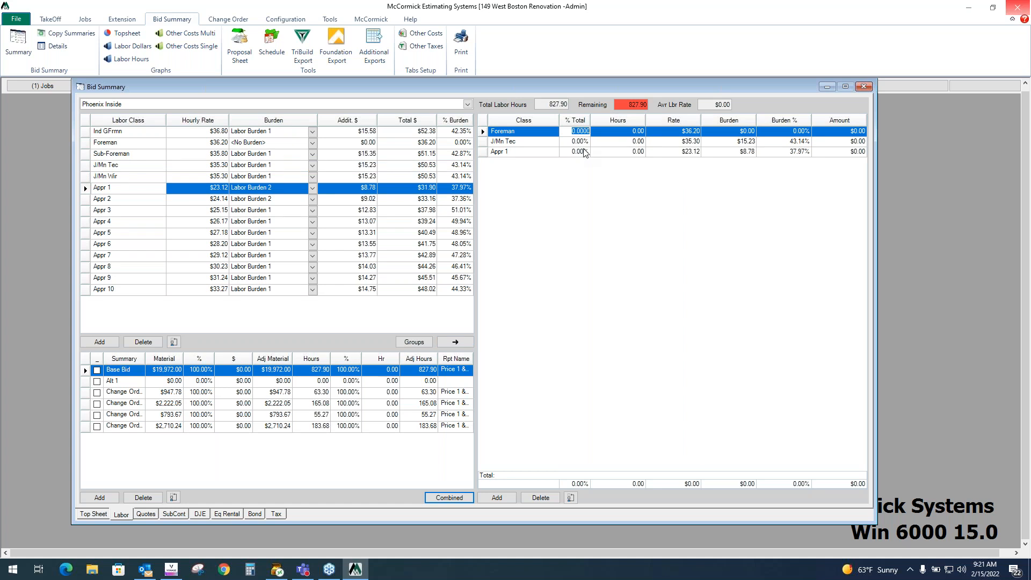
type("25")
left_click(585, 143)
type("5")
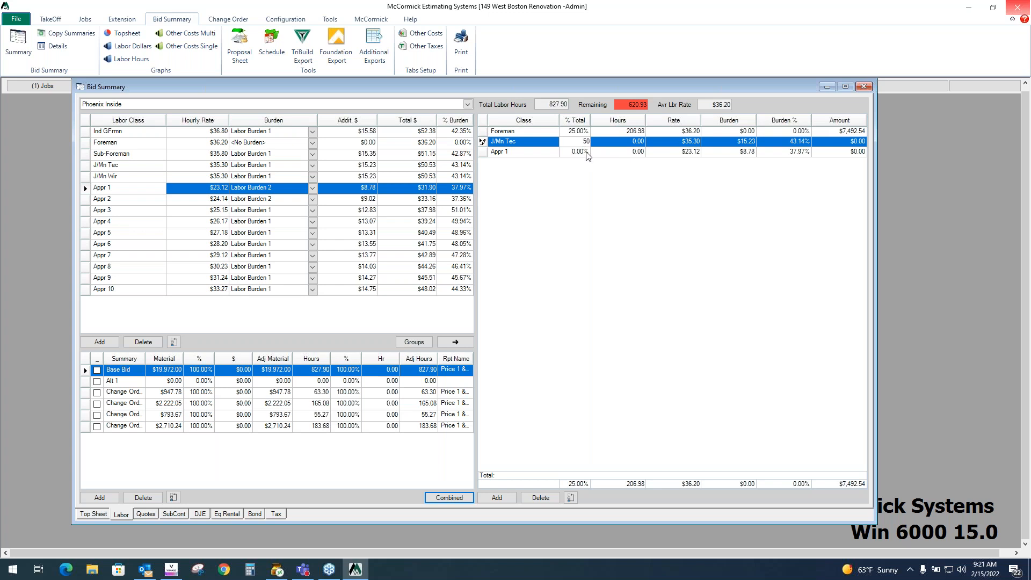
type("0000")
left_click(587, 153)
left_click(586, 143)
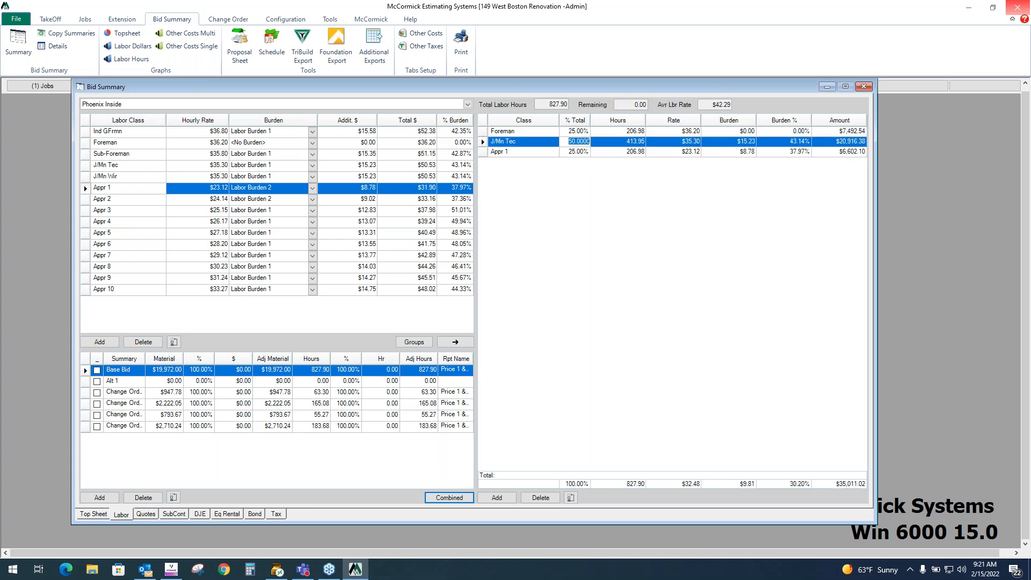
- Return to the top sheet and check the Materials and Labor amounts
left_click(842, 121)
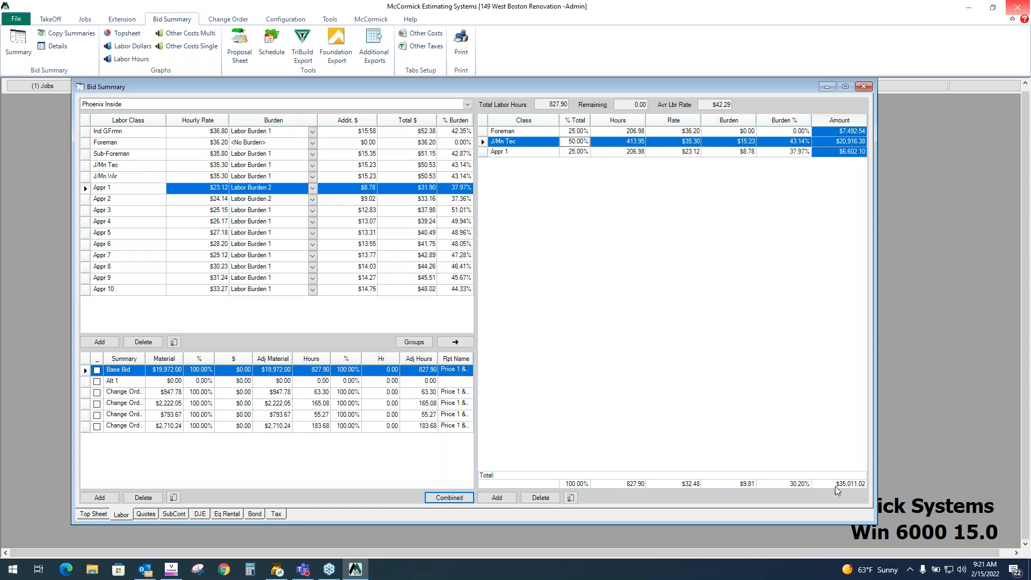
left_click(102, 516)
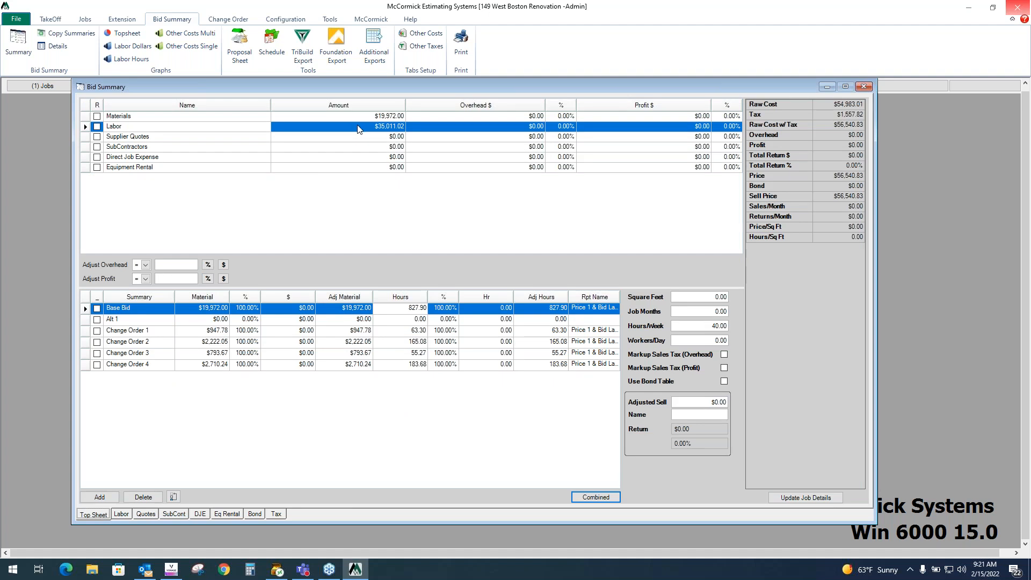
left_click(253, 116)
left_click(252, 127)
- Enter a $4,500 supplier quote for Fixtures
left_click(145, 514)
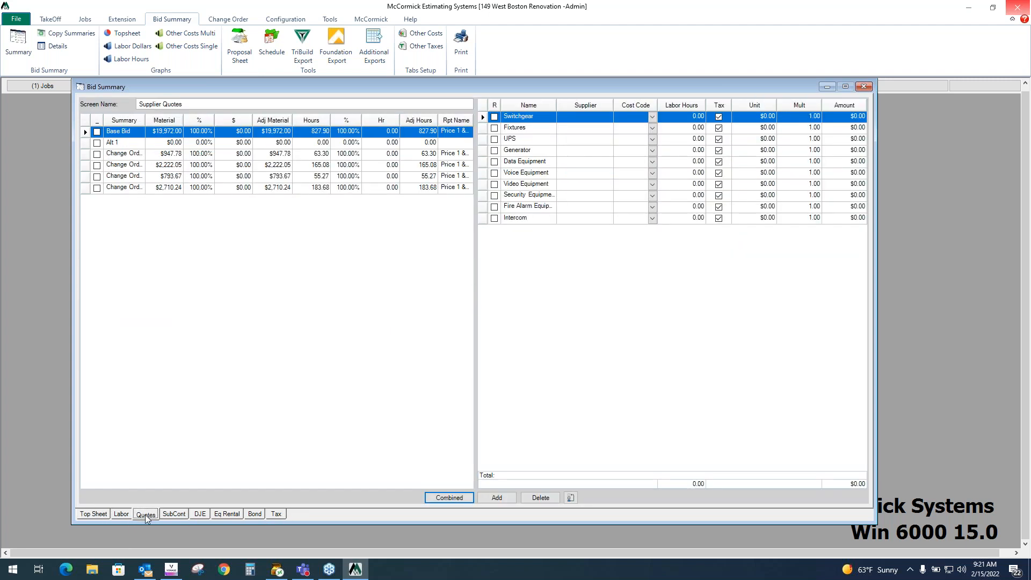
left_click(768, 129)
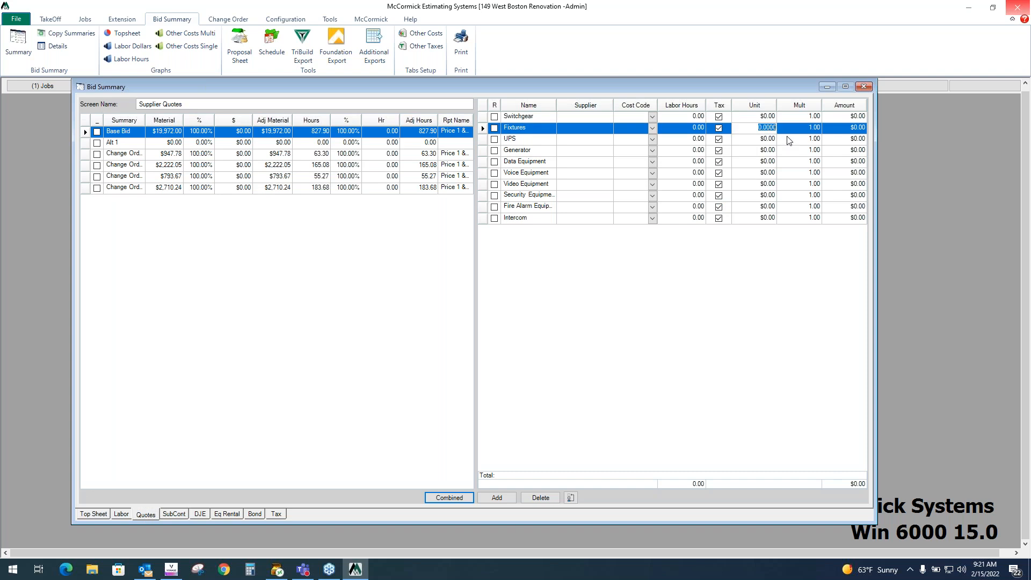
type("45")
- Enter a $500 direct job expense for Permit / Fees
left_click(170, 517)
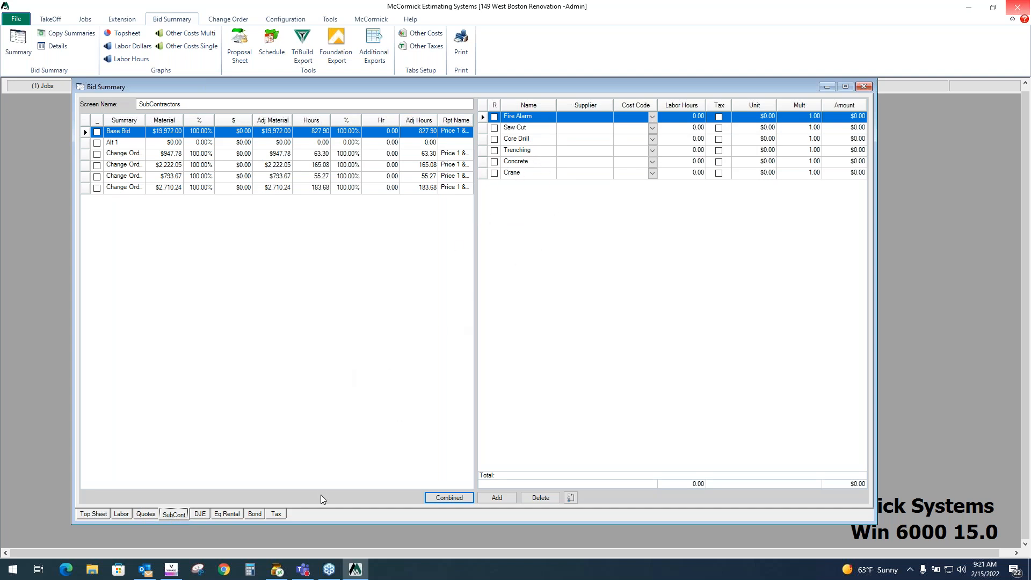
left_click(209, 515)
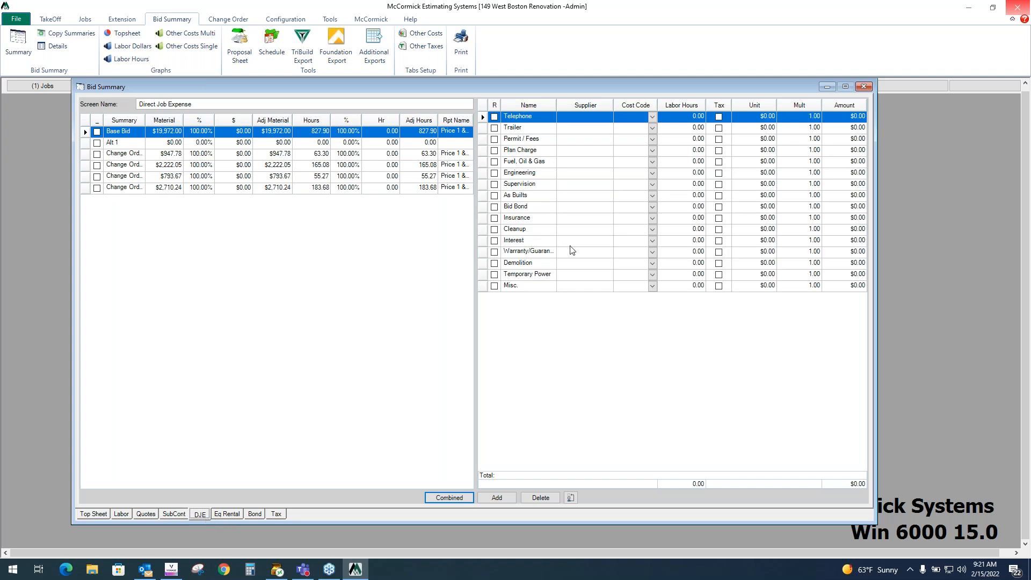
left_click(761, 141)
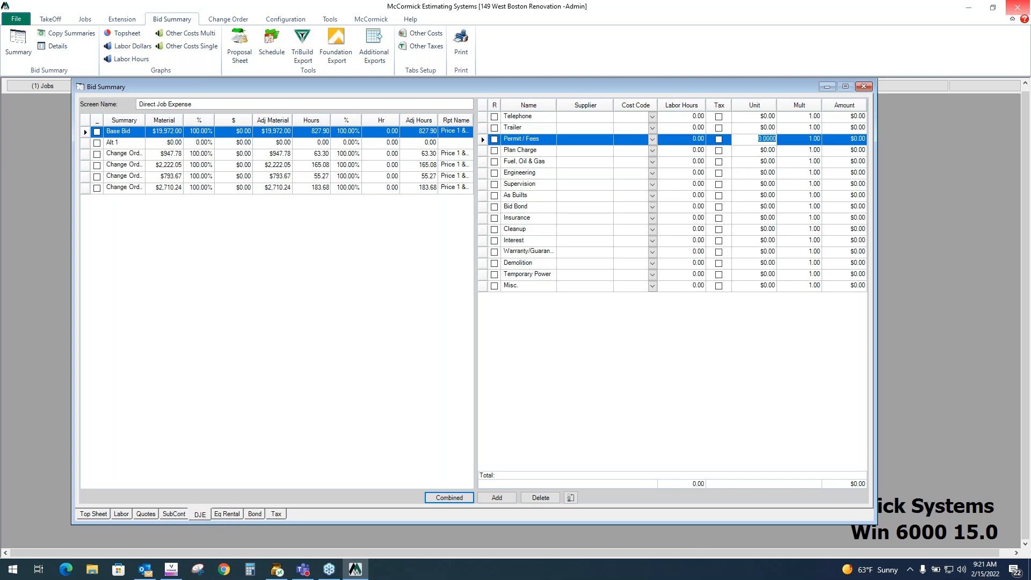
type("500")
- Enter a Lift equipment rental at $500 per unit with a multiplier of 2
left_click(231, 514)
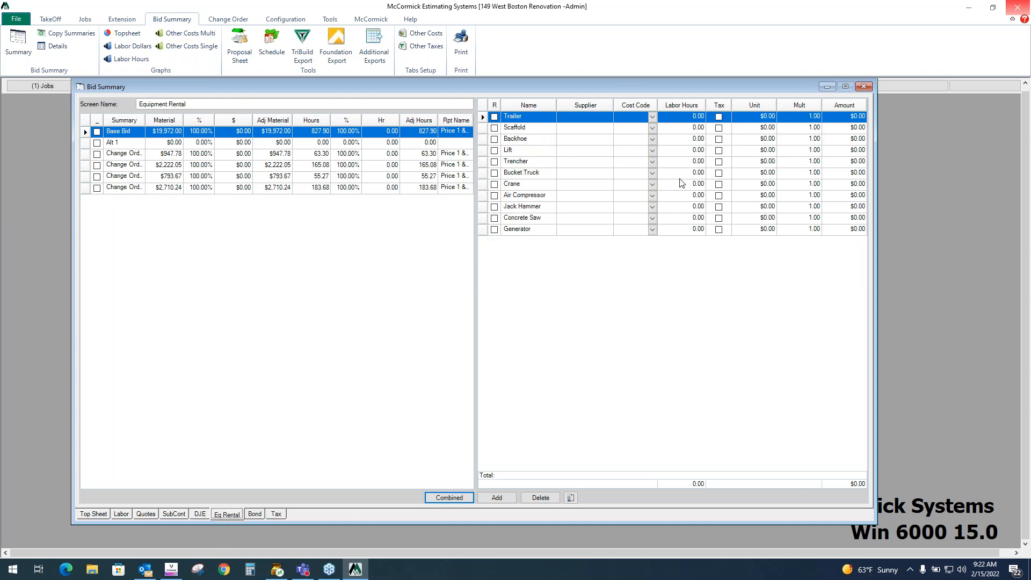
left_click(757, 151)
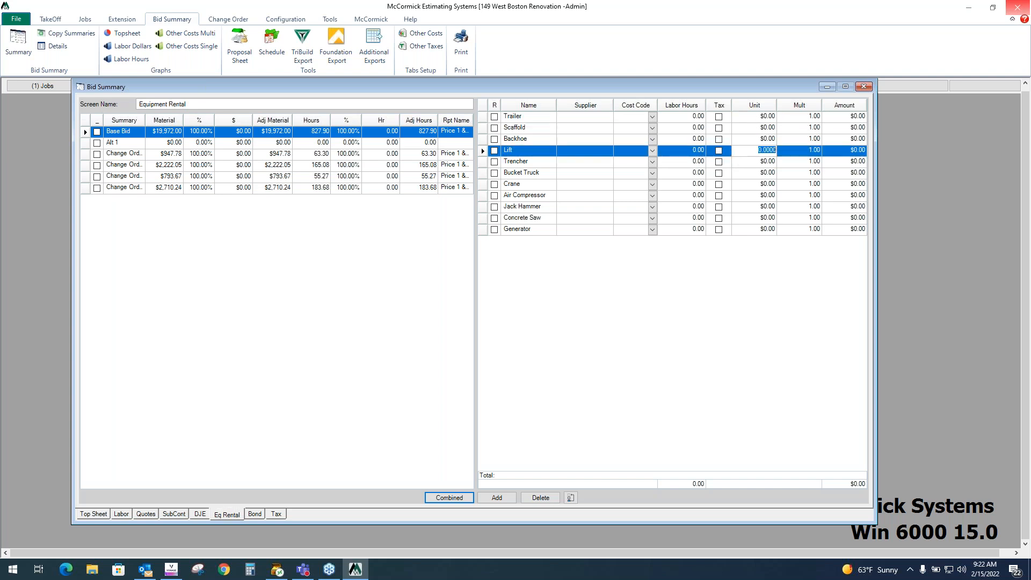
type("500")
left_click(754, 173)
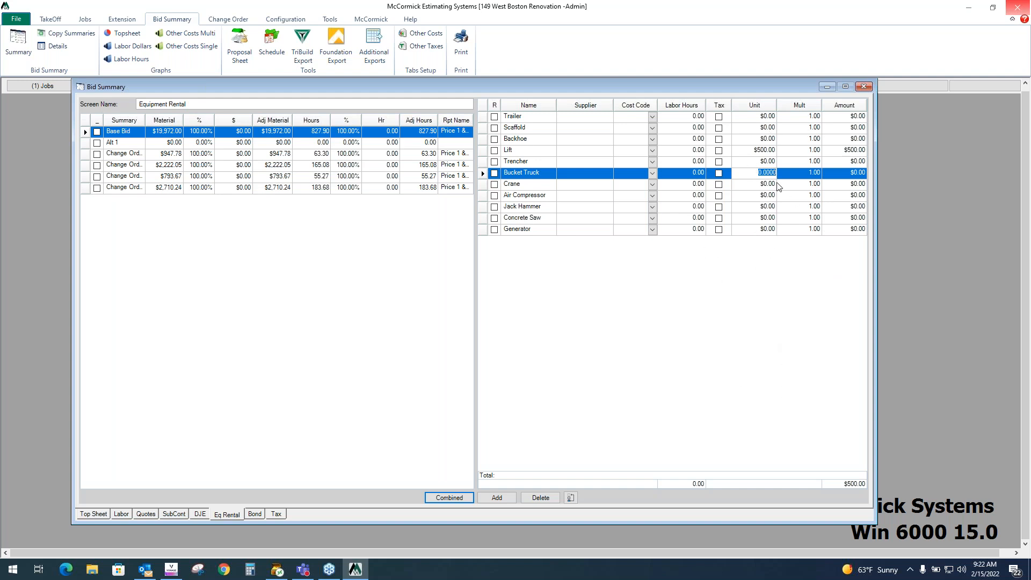
left_click(770, 153)
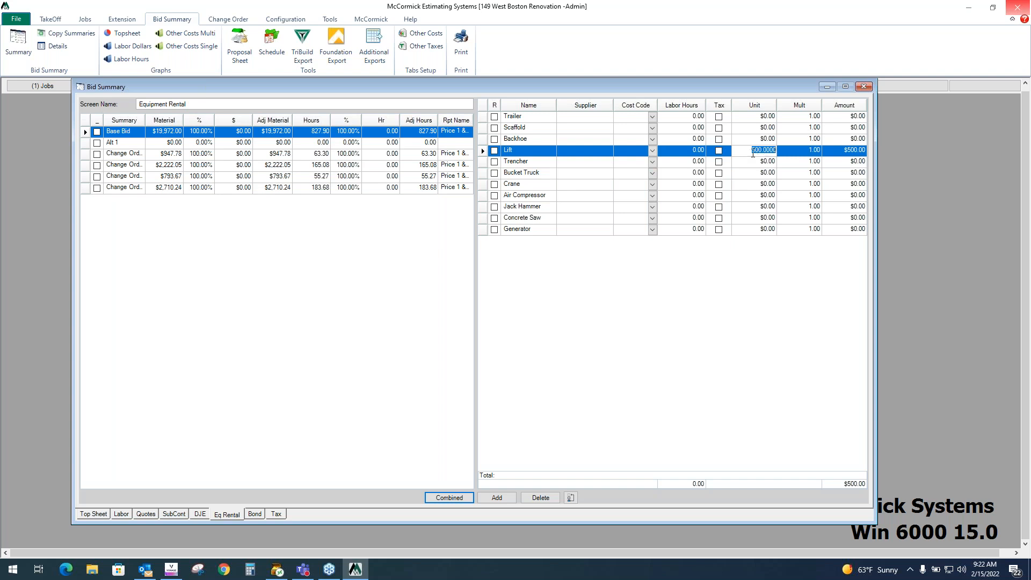
left_click(810, 153)
type("2")
left_click(805, 174)
- Review the bond table and the tax rates for each cost category
left_click(255, 515)
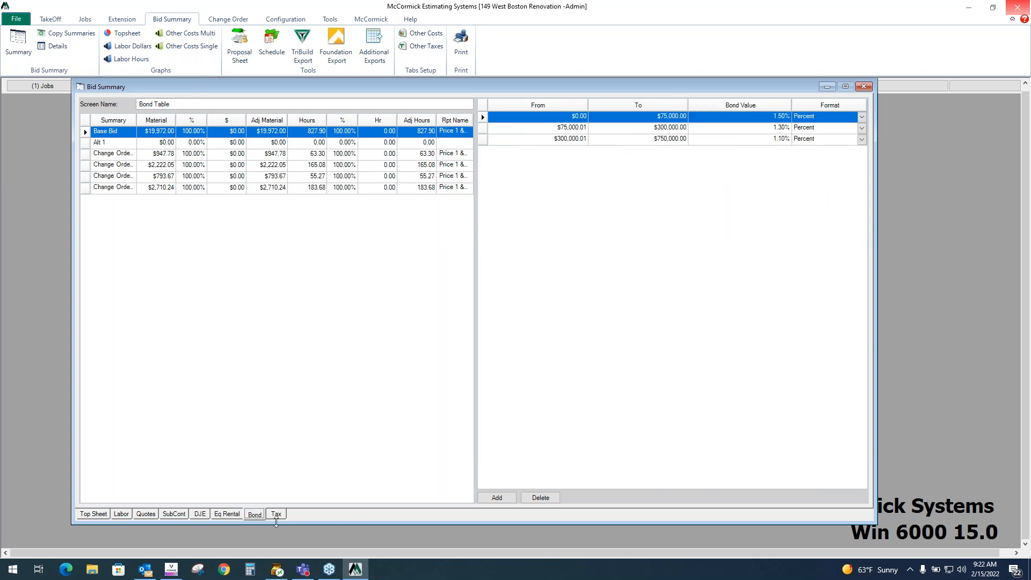
left_click(276, 514)
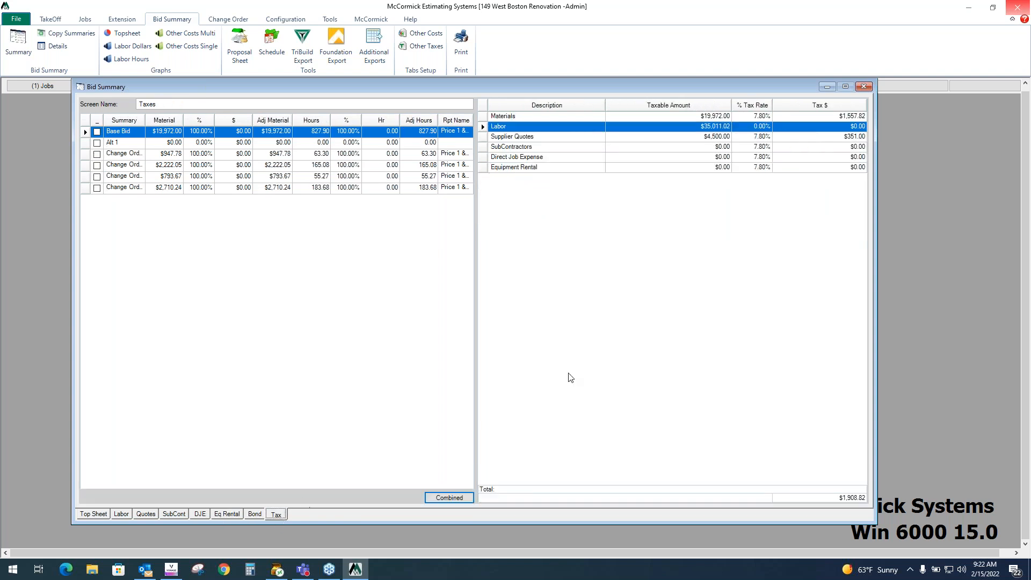
left_click(765, 117)
left_click(767, 136)
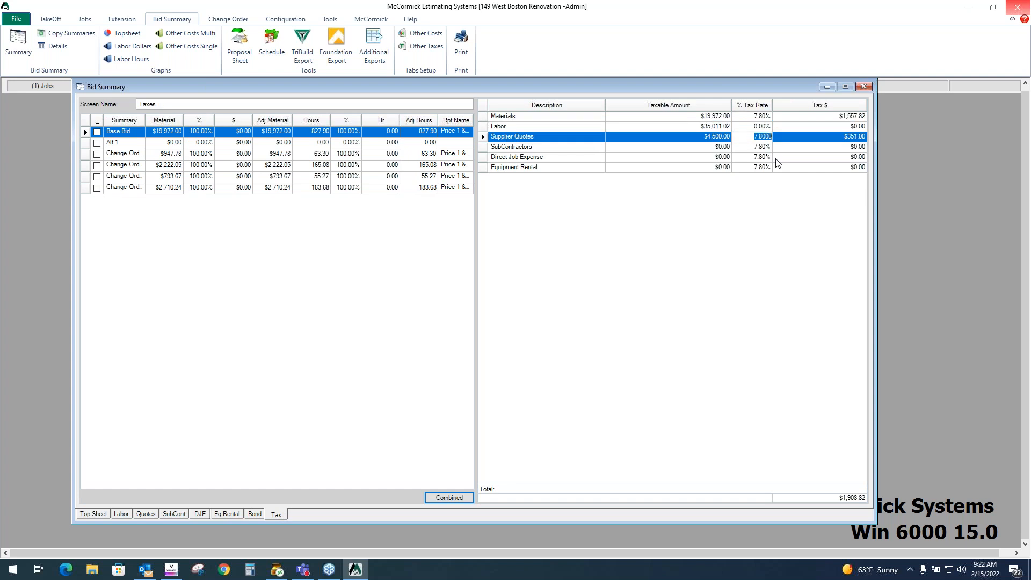
- Back on the top sheet, examine the cost amounts and the raw cost, tax and price totals
left_click(96, 515)
left_click(401, 104)
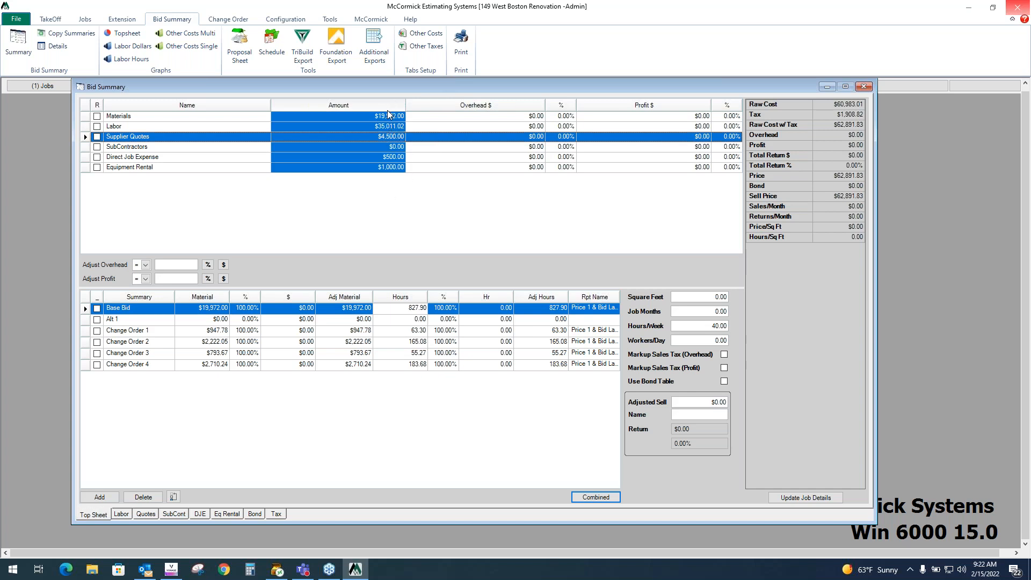
left_click(800, 104)
key("Down")
key("Down")
left_click(800, 137)
left_click(795, 145)
left_click(794, 135)
left_click(794, 144)
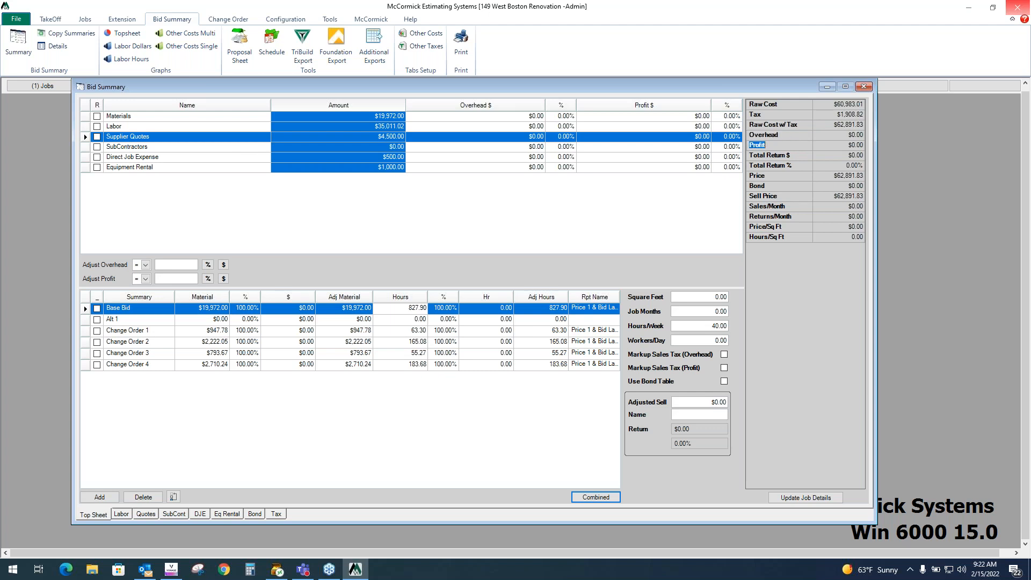
- Set the Materials overhead to 10% and its profit to 15%
left_click(565, 116)
key("Down")
key("Down")
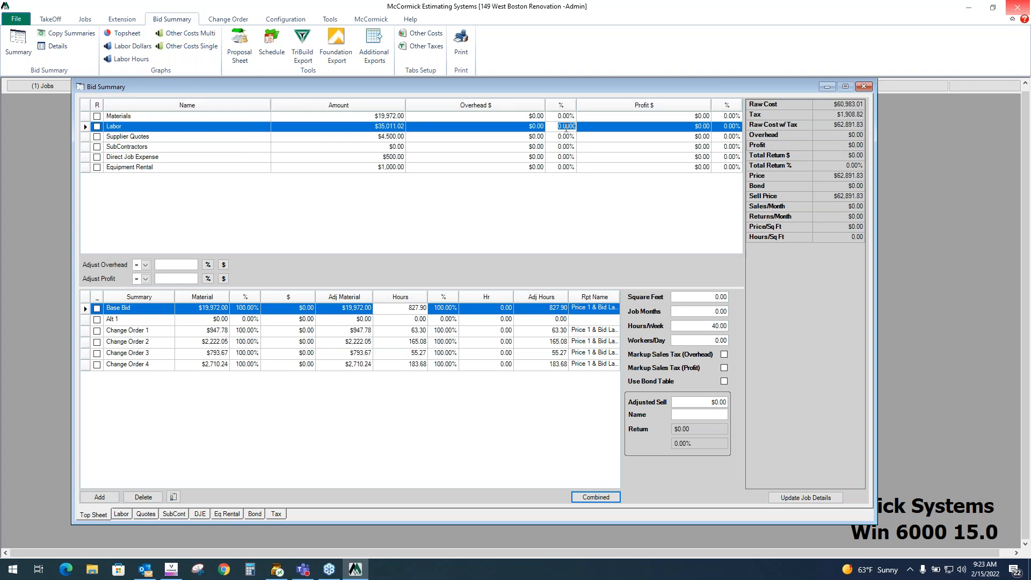
key("Up")
key("Up")
type("10")
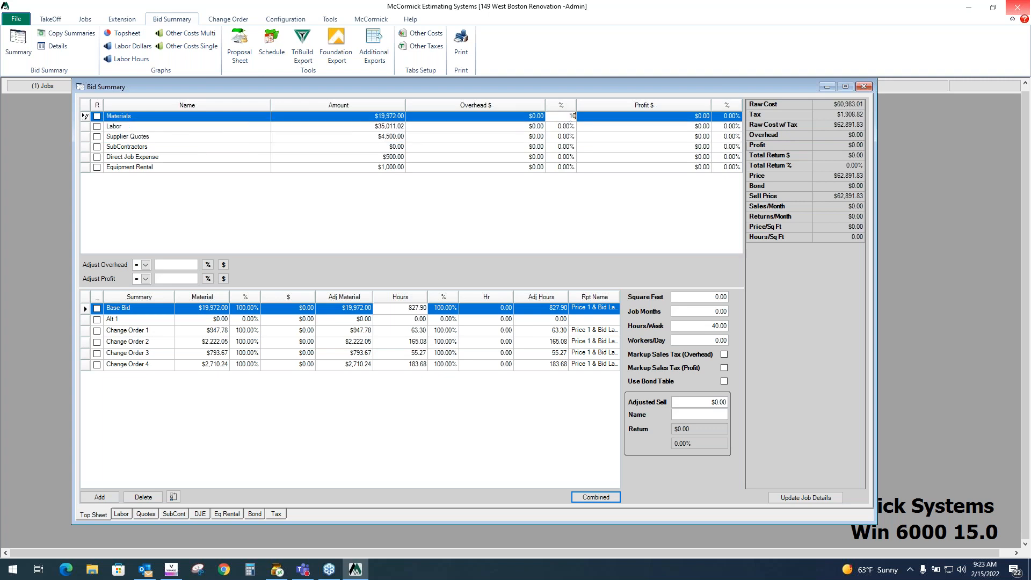
left_click(727, 117)
type("15")
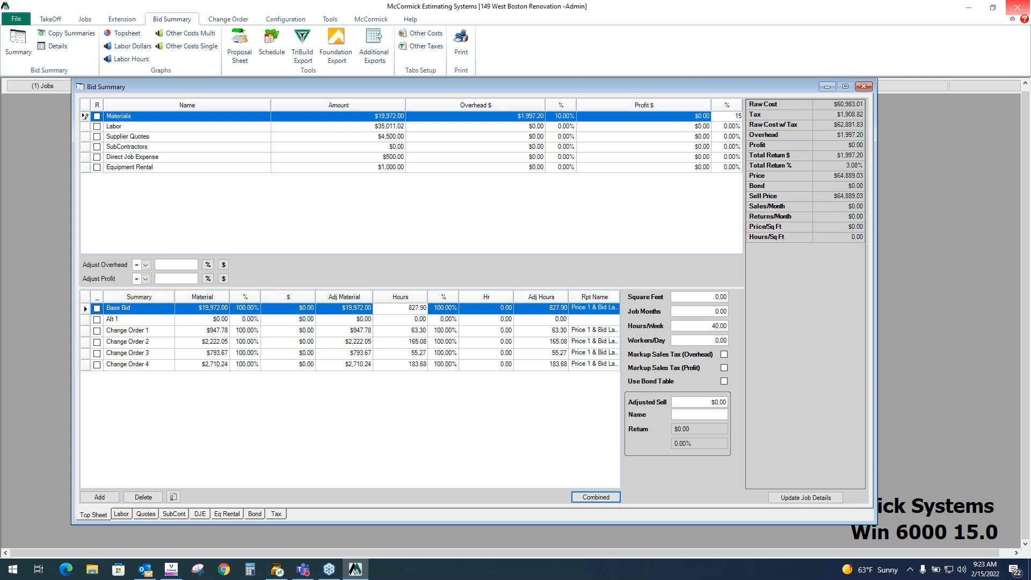
left_click(725, 126)
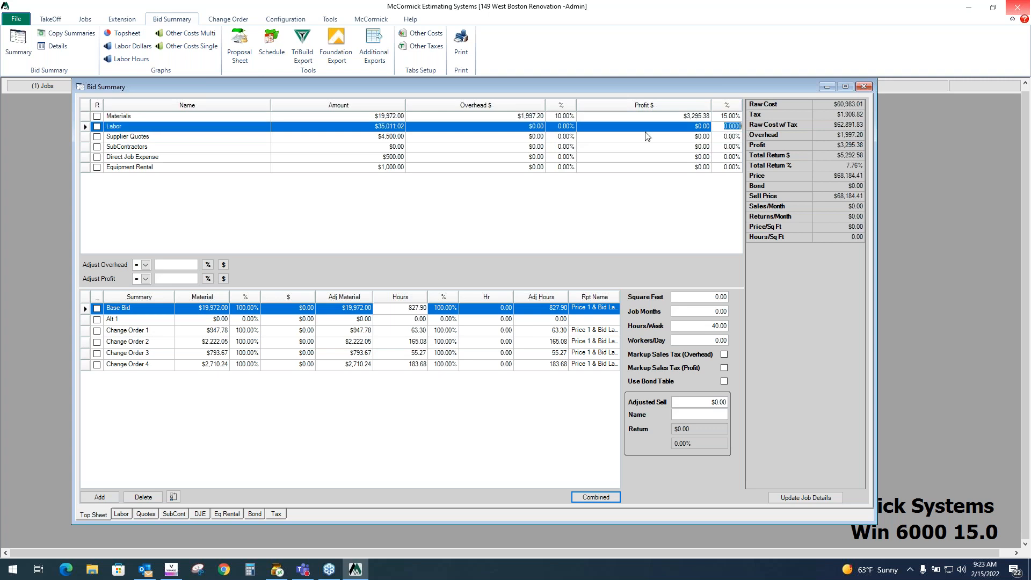
- Apply a 10% overhead to all cost categories
left_click(200, 126)
key("Up")
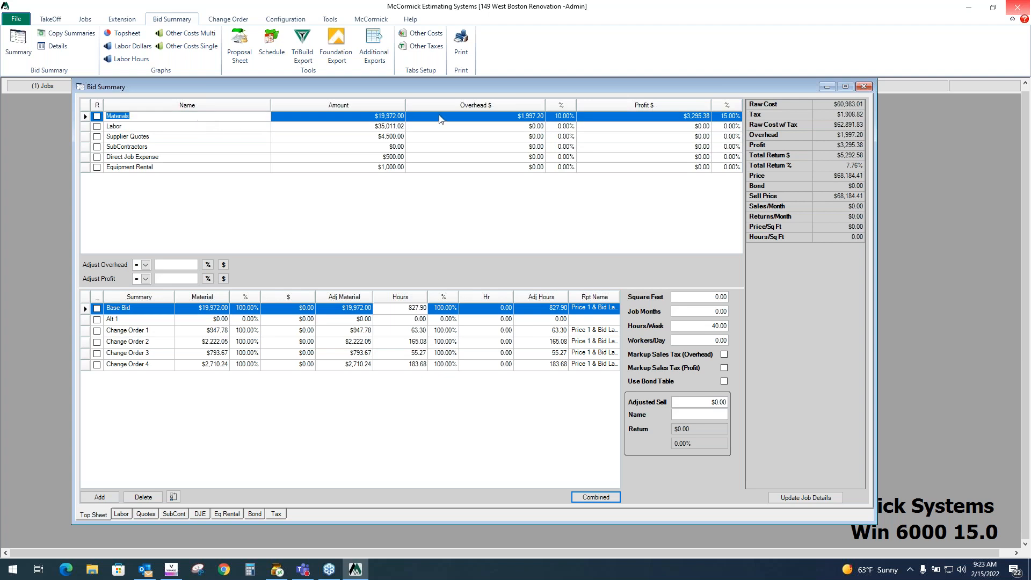
left_click(570, 126)
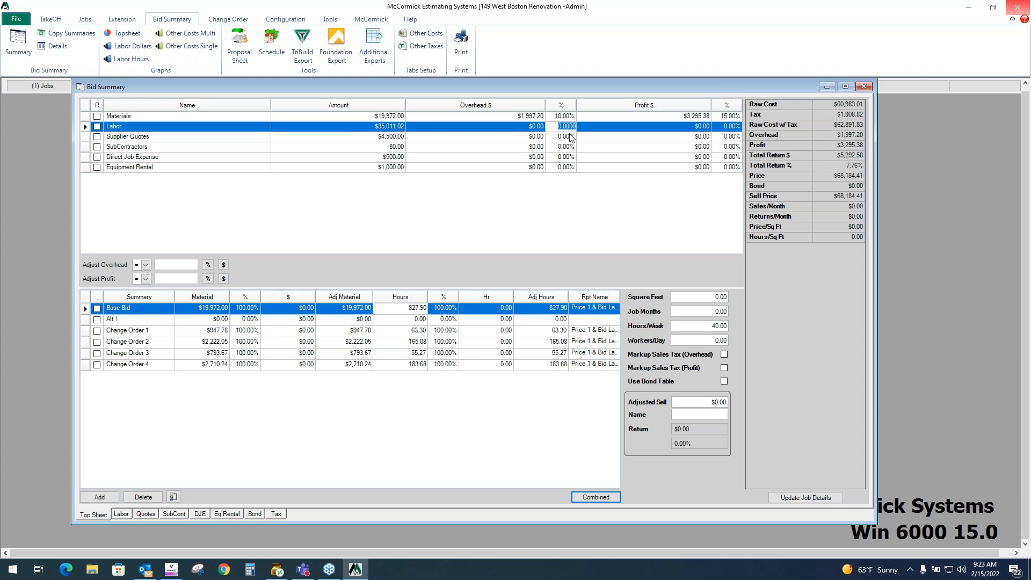
left_click(570, 137)
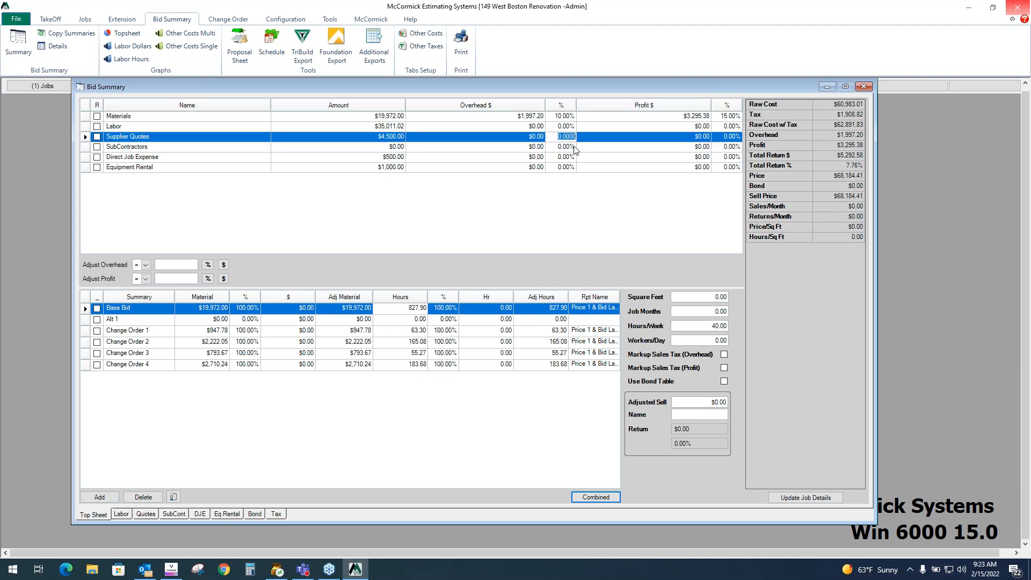
left_click(560, 107)
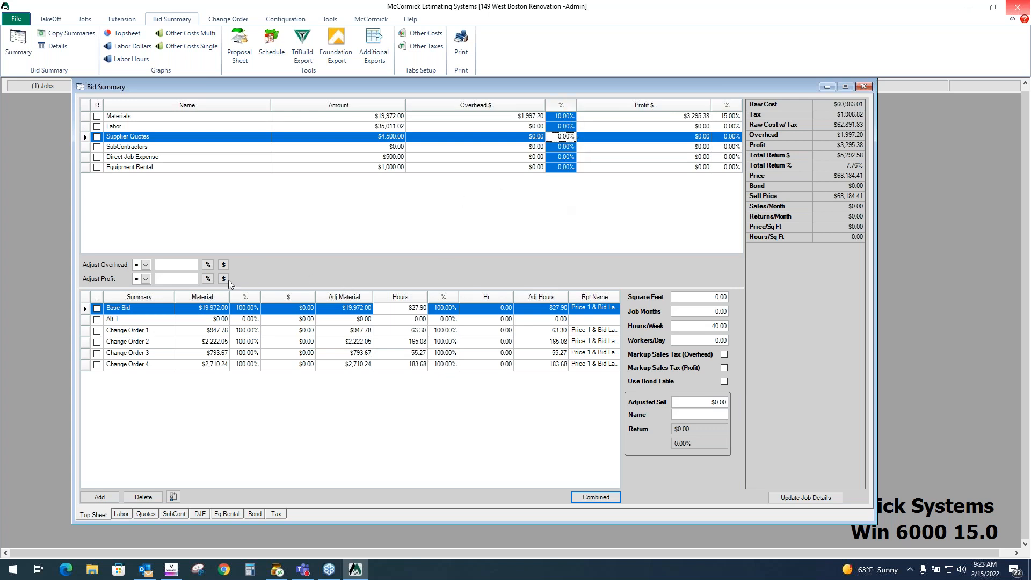
left_click(175, 266)
type("10")
left_click(208, 265)
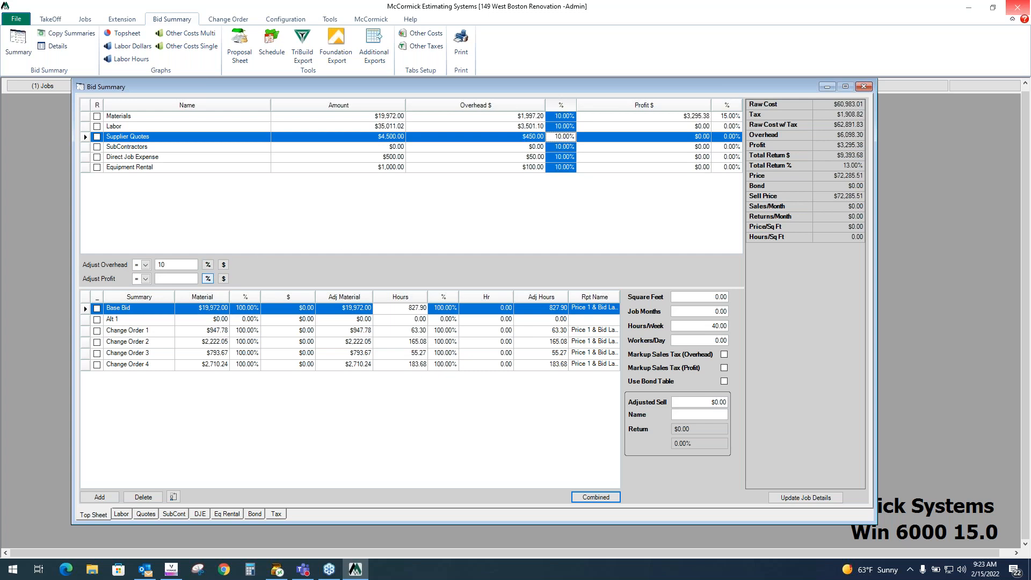
- Apply a 12% profit to all cost categories
left_click(182, 281)
type("12")
left_click(208, 279)
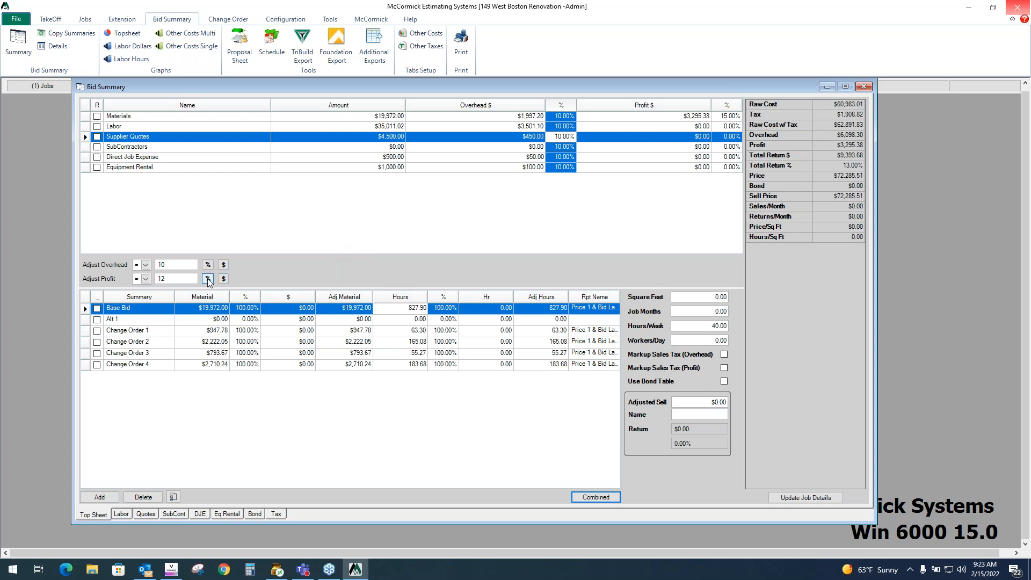
- Review the overhead and profit amounts and the bid totals such as price and sell price
left_click(537, 106)
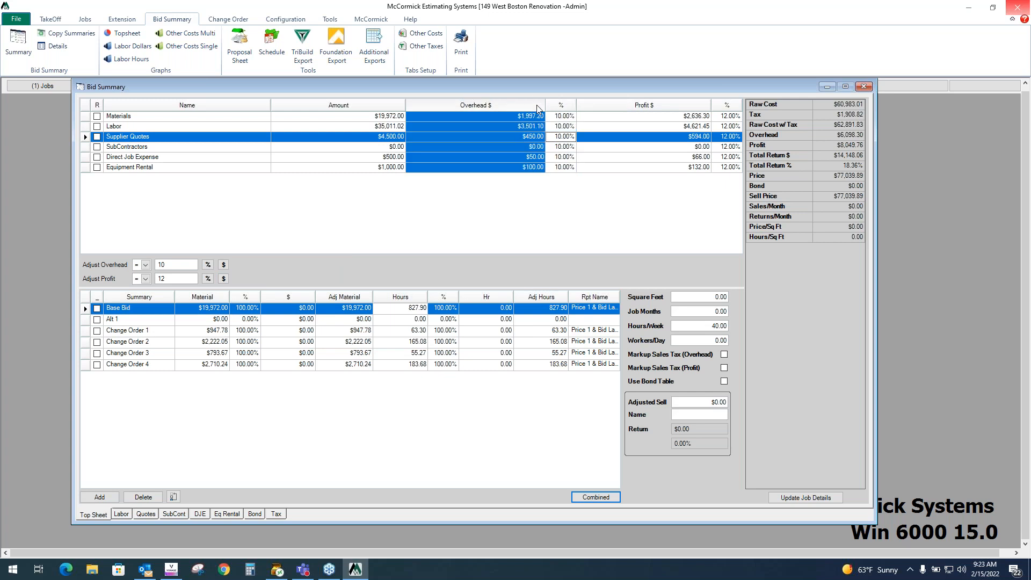
left_click(766, 135)
left_click(693, 106)
left_click(788, 154)
left_click(785, 166)
left_click(800, 175)
left_click(771, 187)
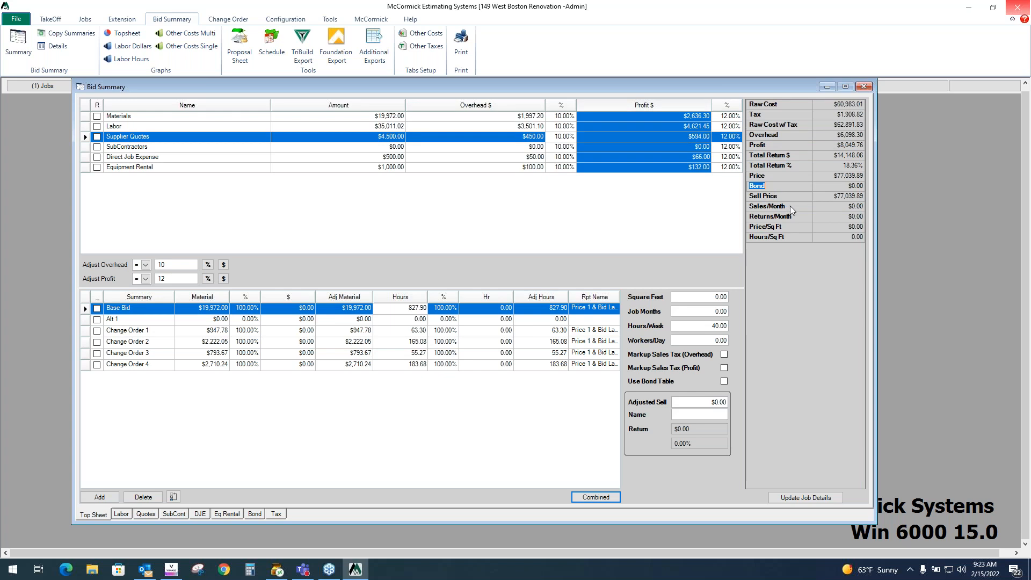
left_click(800, 194)
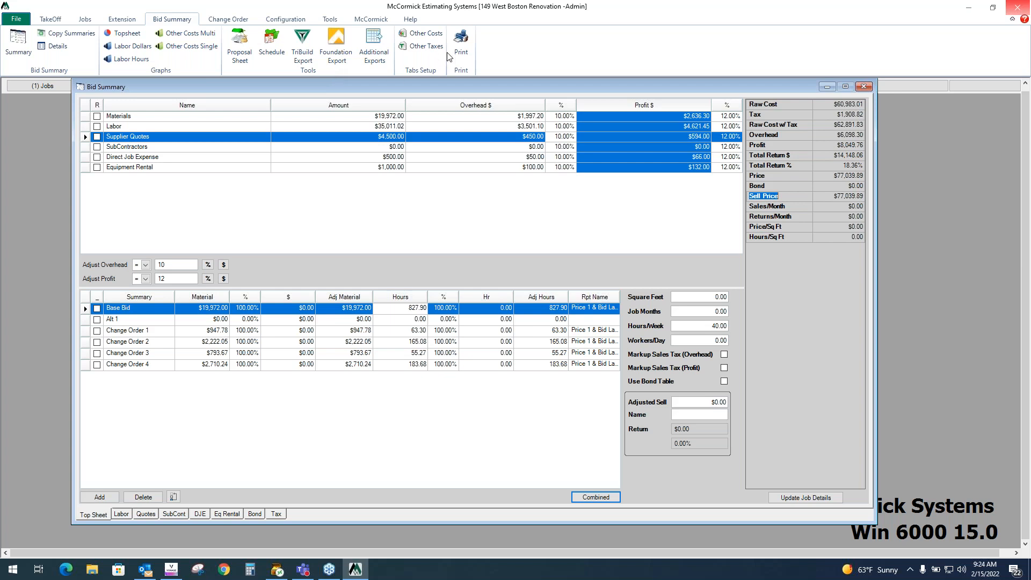
- Open the bid summary report print preview and go to its second page
left_click(463, 50)
left_click(611, 242)
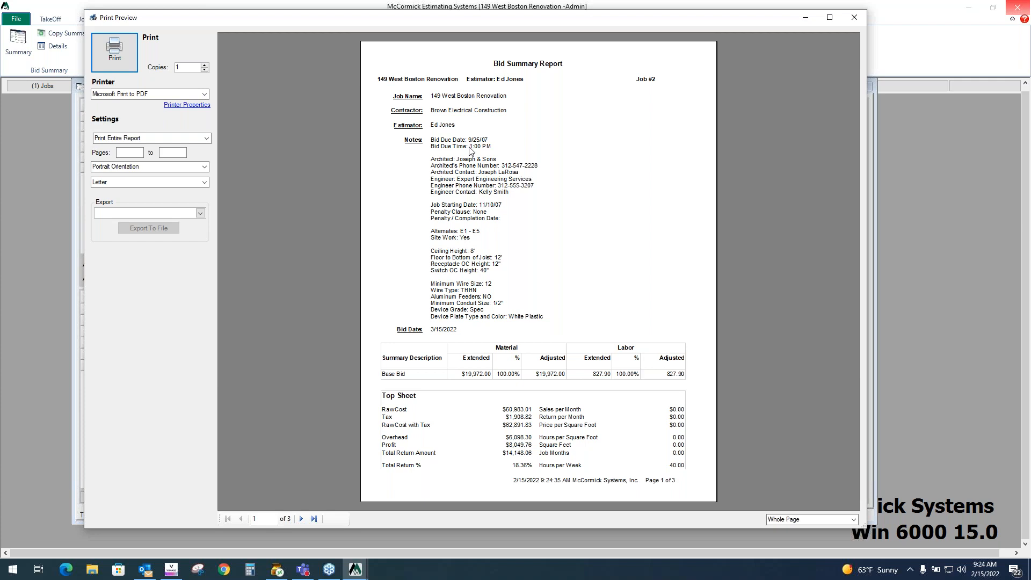
left_click(301, 519)
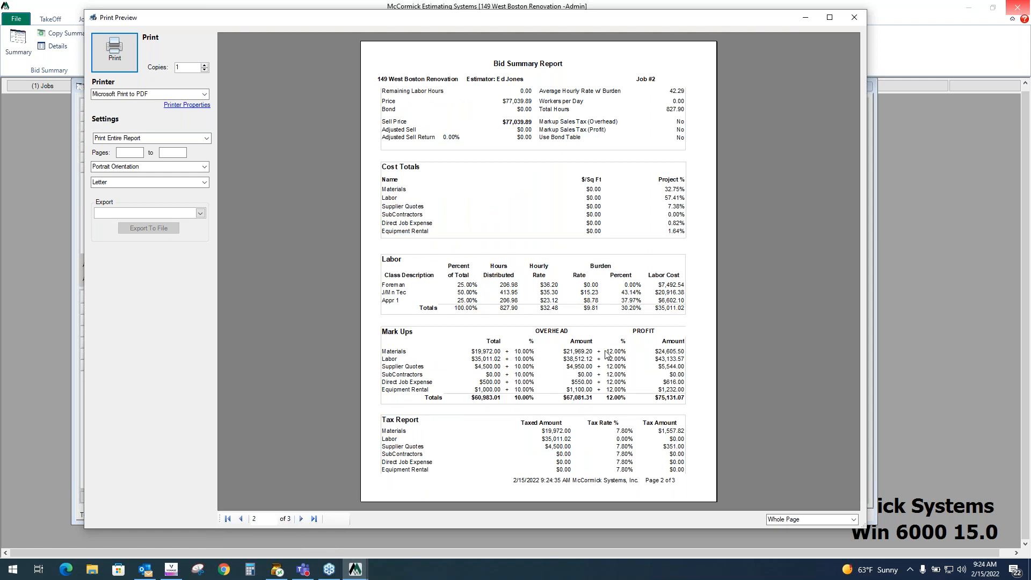
- View the third page of the bid summary report, then close the print preview
left_click(304, 519)
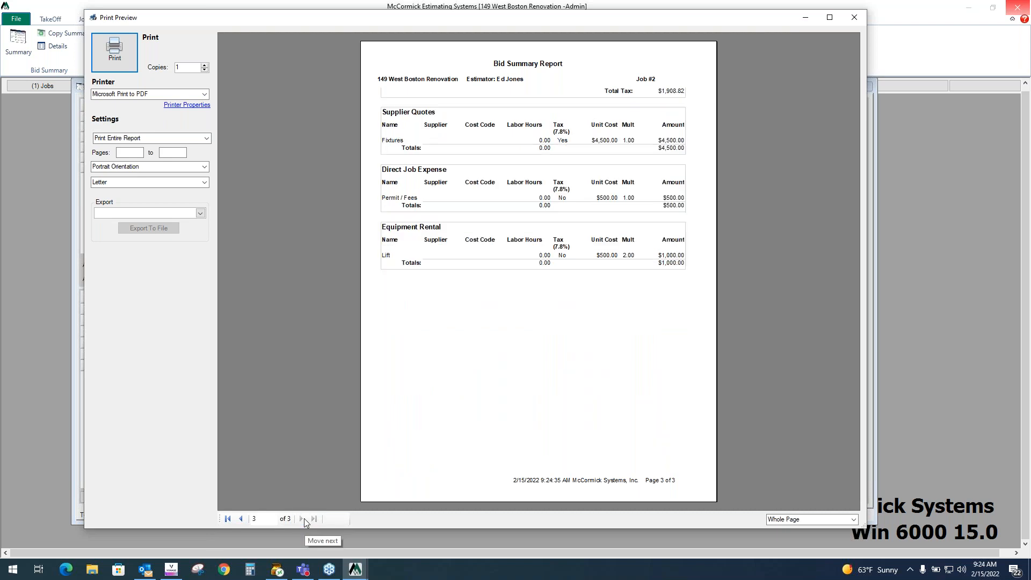
left_click(855, 18)
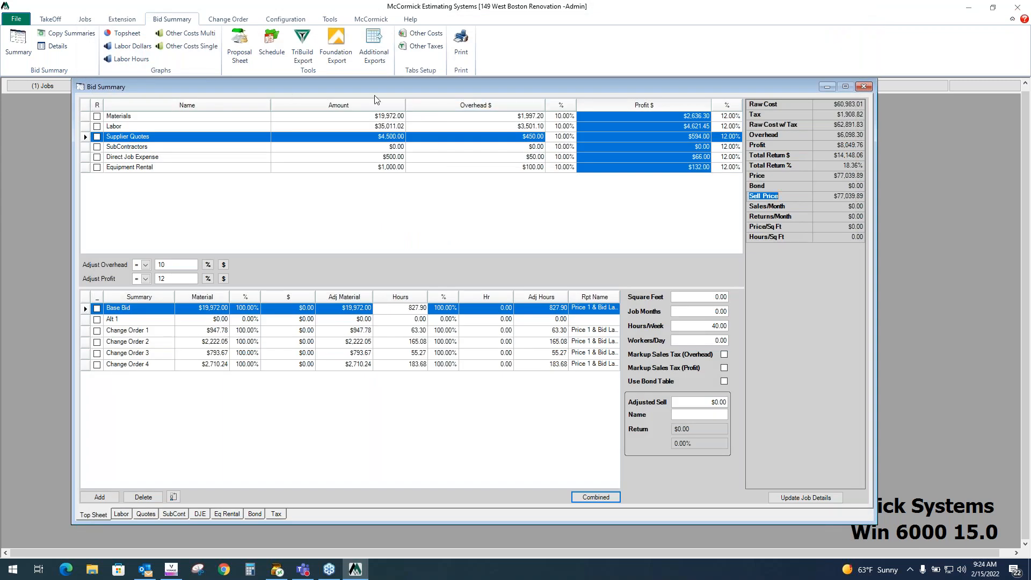
- Launch the proposal sheet in Word and open the Bid Proposal system template from the McCormick add-in
left_click(240, 45)
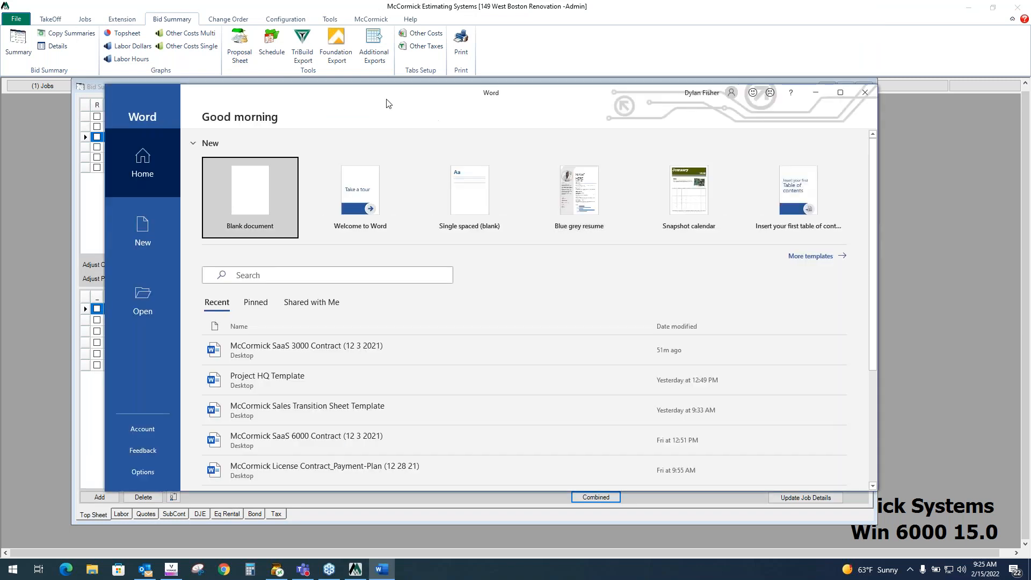
left_click(270, 177)
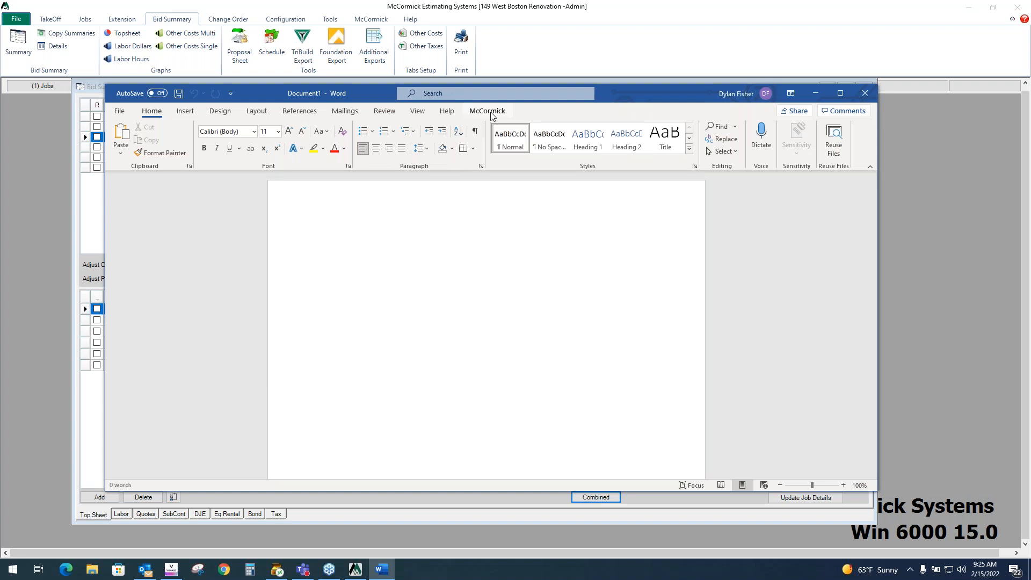
left_click(491, 113)
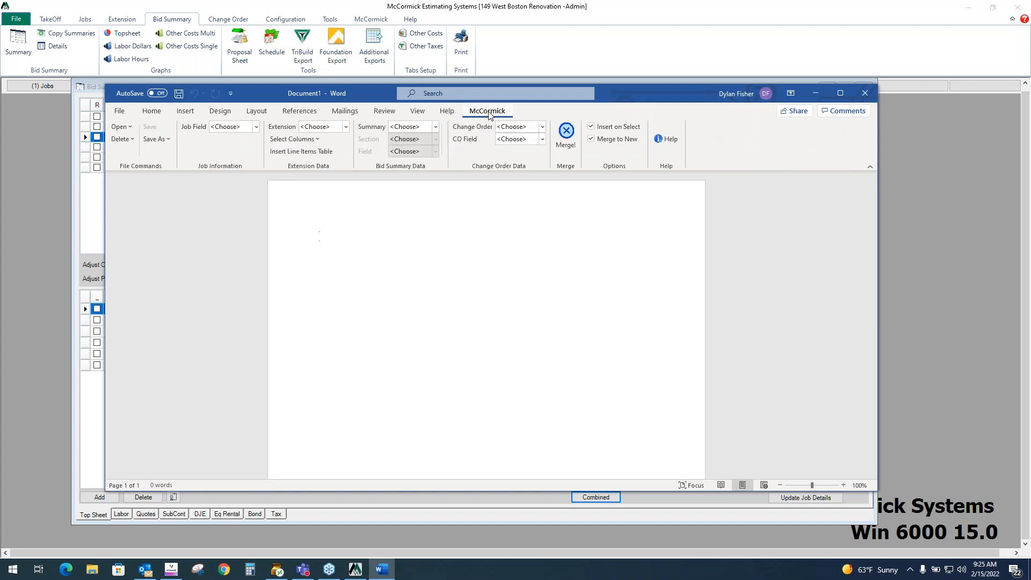
left_click(120, 127)
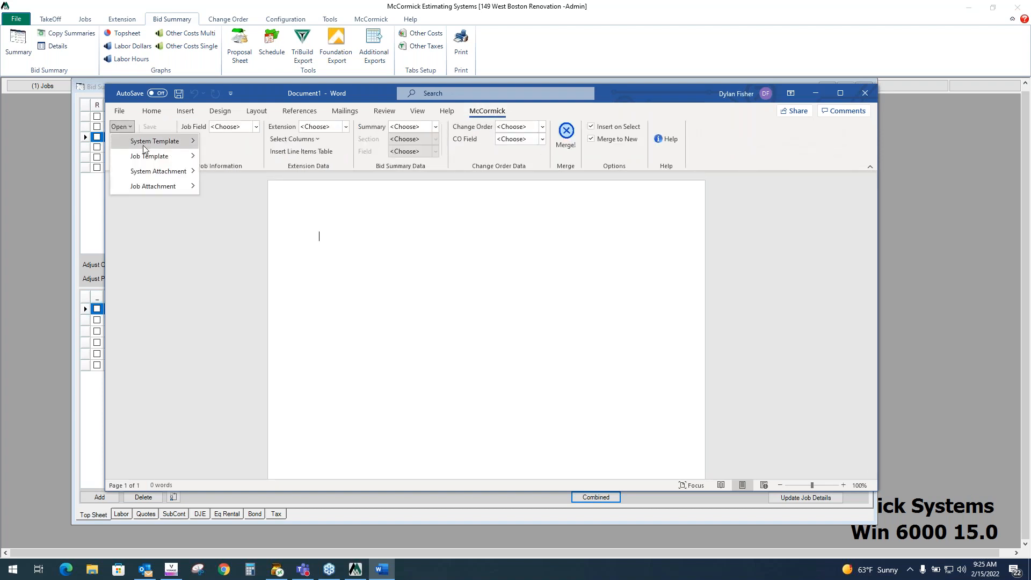
mouse_move(148, 145)
left_click(298, 141)
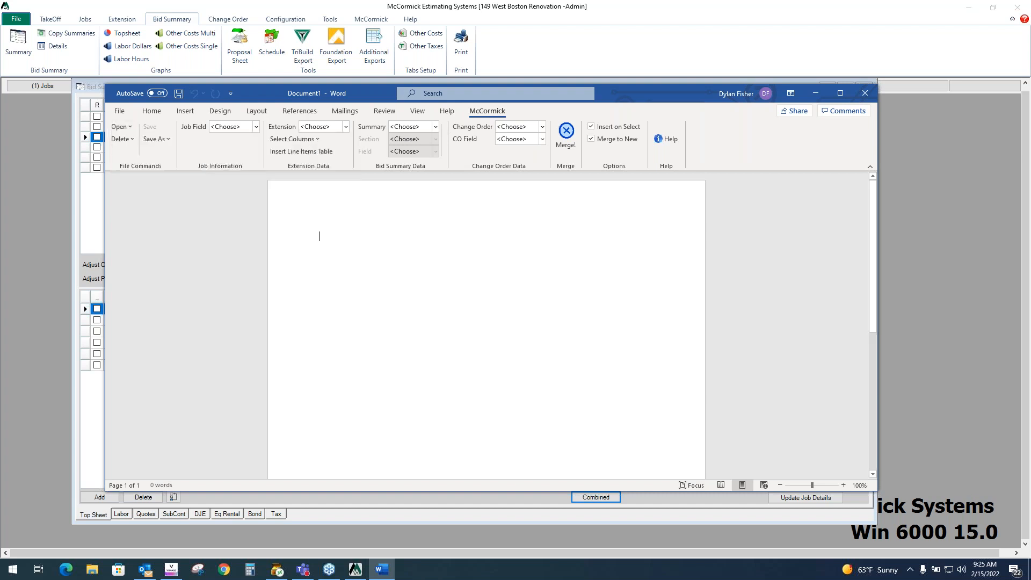
- Merge the Bid Proposal template with the job, assigning Base Bid as the first bid summary
scroll(594, 291, "down", 5)
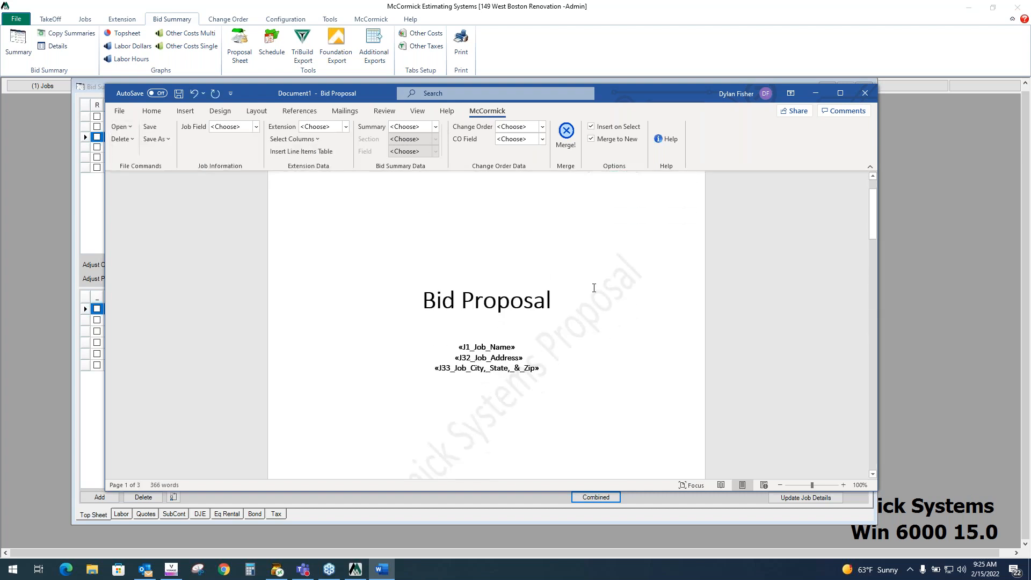
scroll(698, 360, "down", 5)
scroll(671, 344, "up", 10)
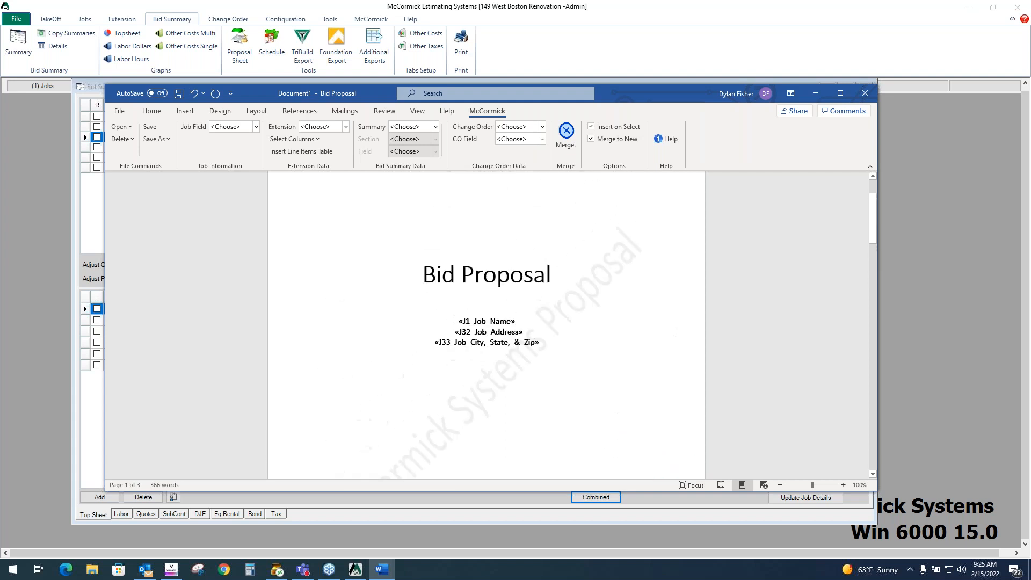
scroll(645, 285, "down", 15)
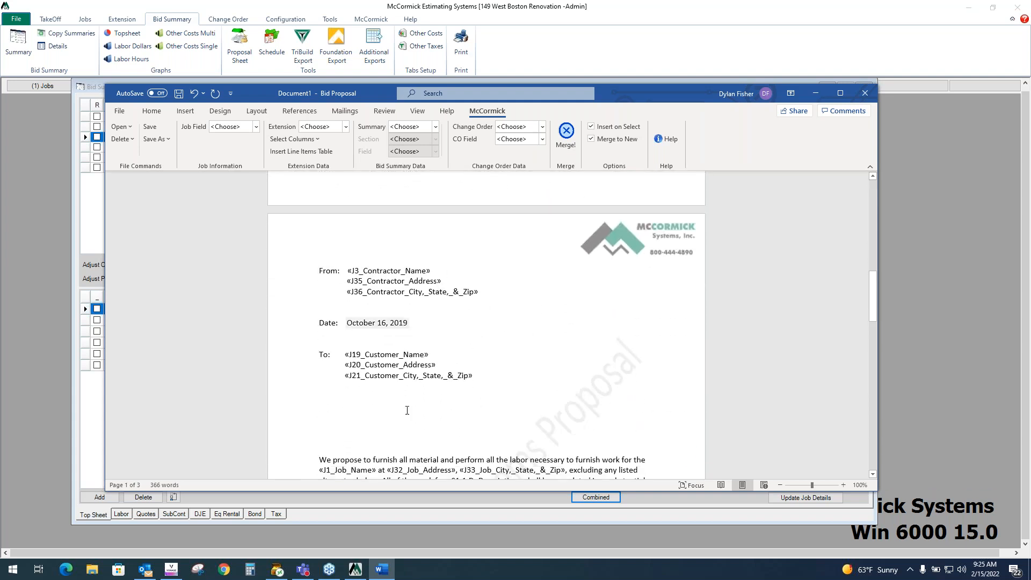
scroll(460, 376, "down", 4)
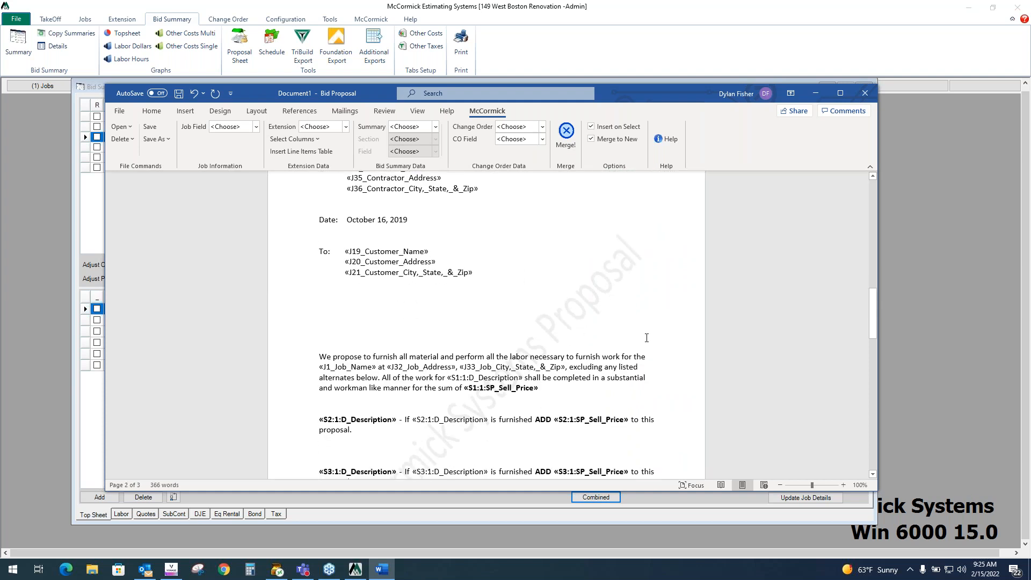
scroll(648, 338, "up", 20)
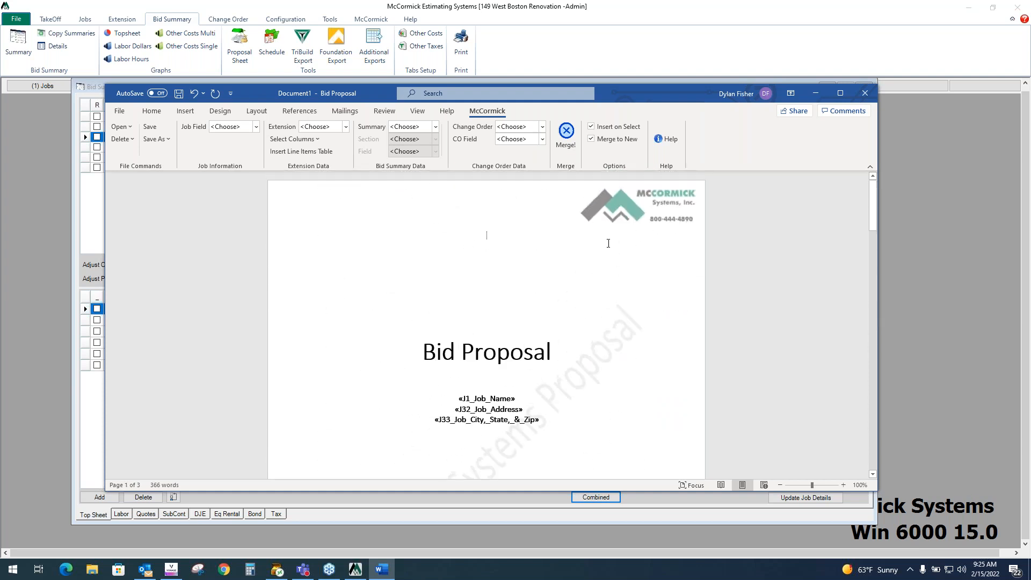
left_click(566, 143)
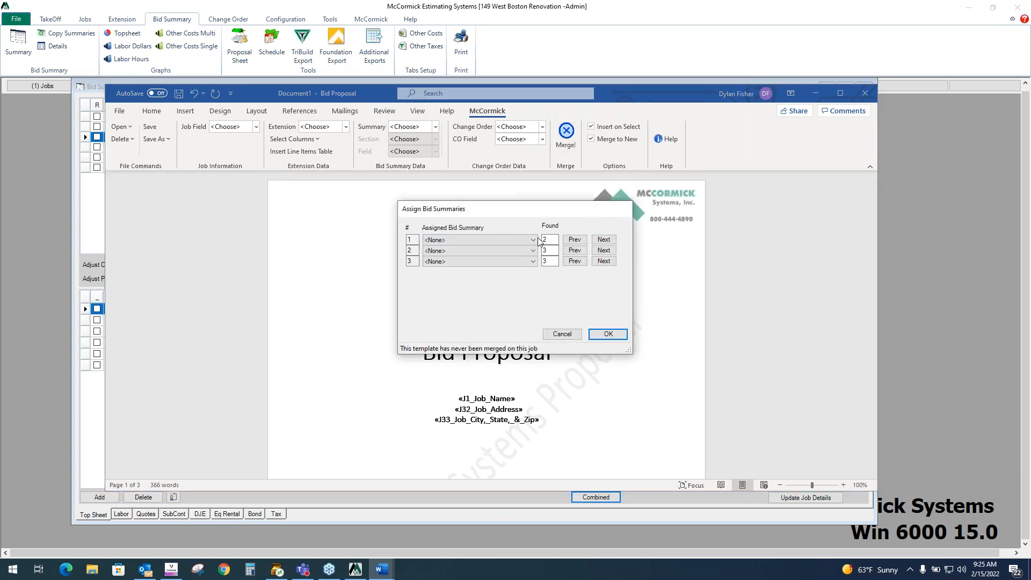
left_click(532, 240)
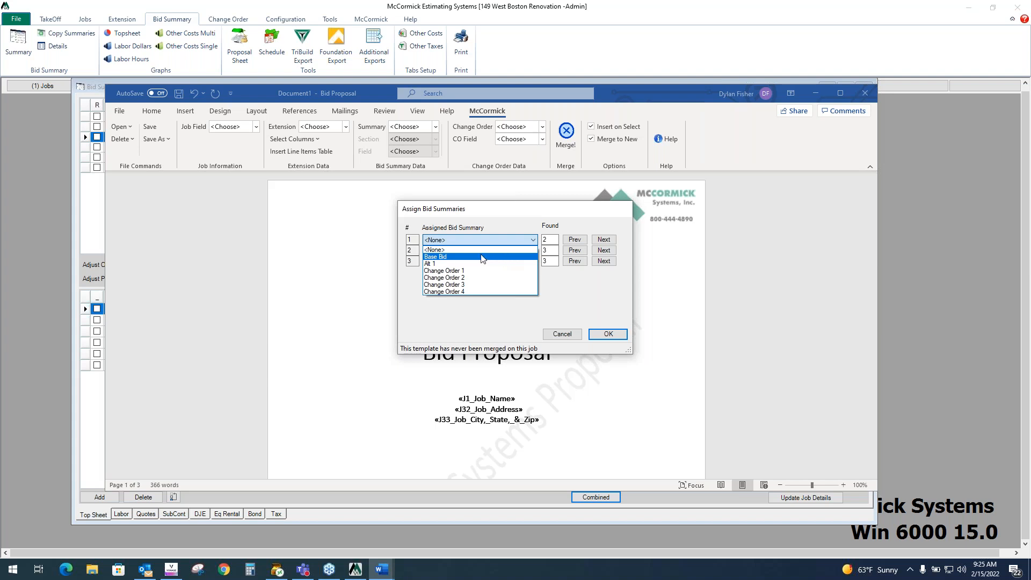
left_click(455, 258)
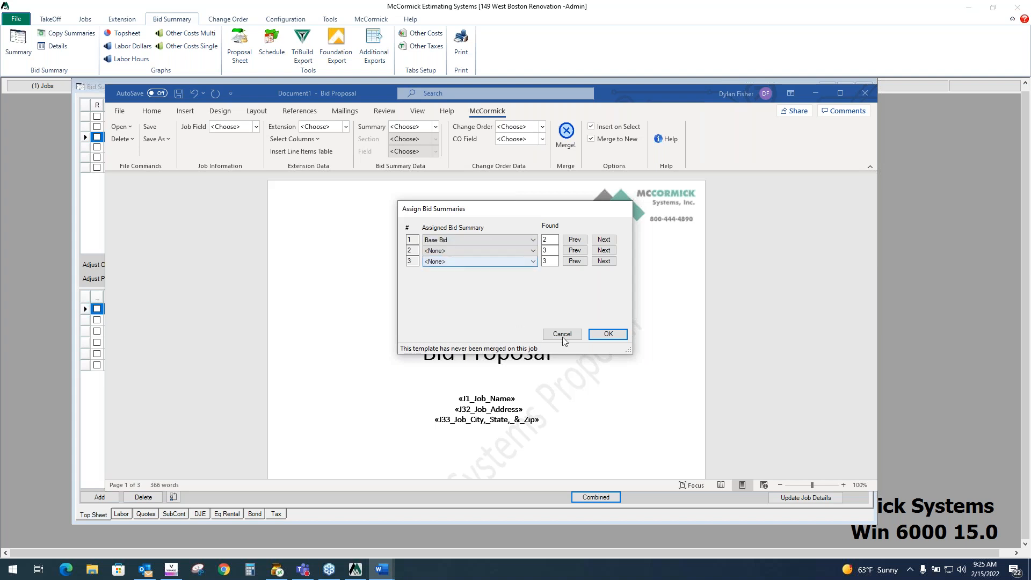
left_click(607, 334)
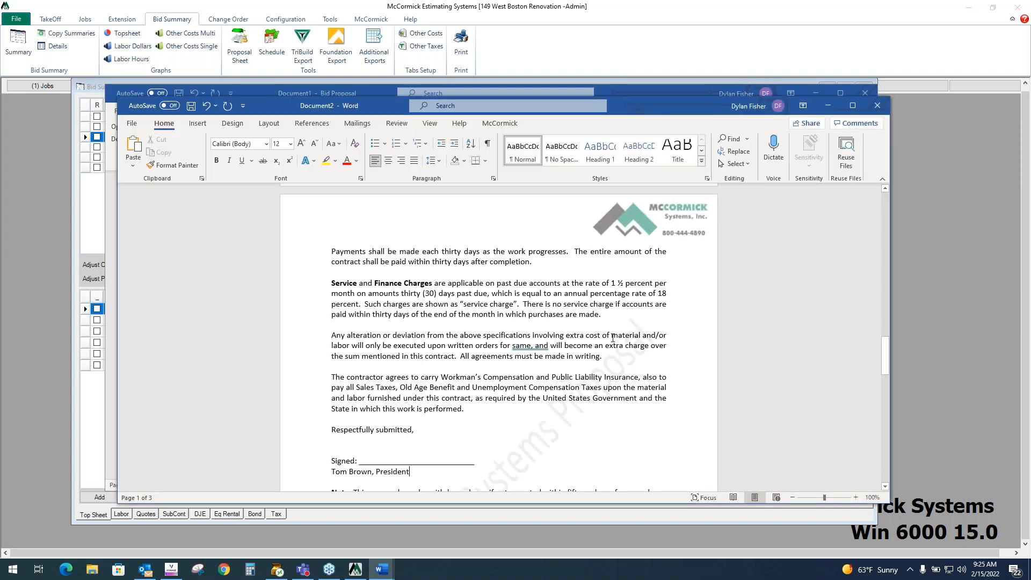
- Review the merged proposal document's pages and filled-in job, contractor, customer and price fields
scroll(612, 338, "up", 5)
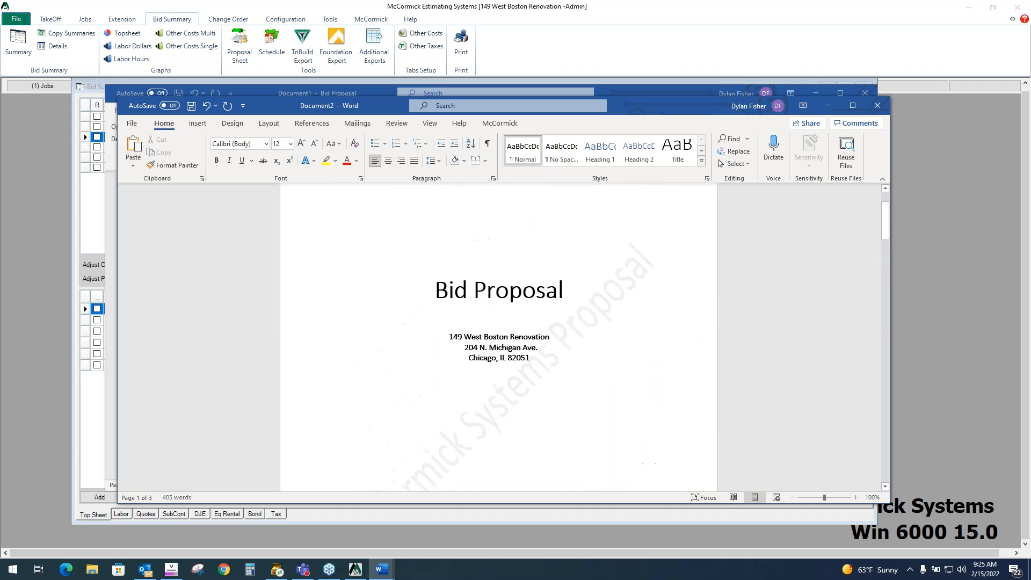
scroll(607, 321, "down", 15)
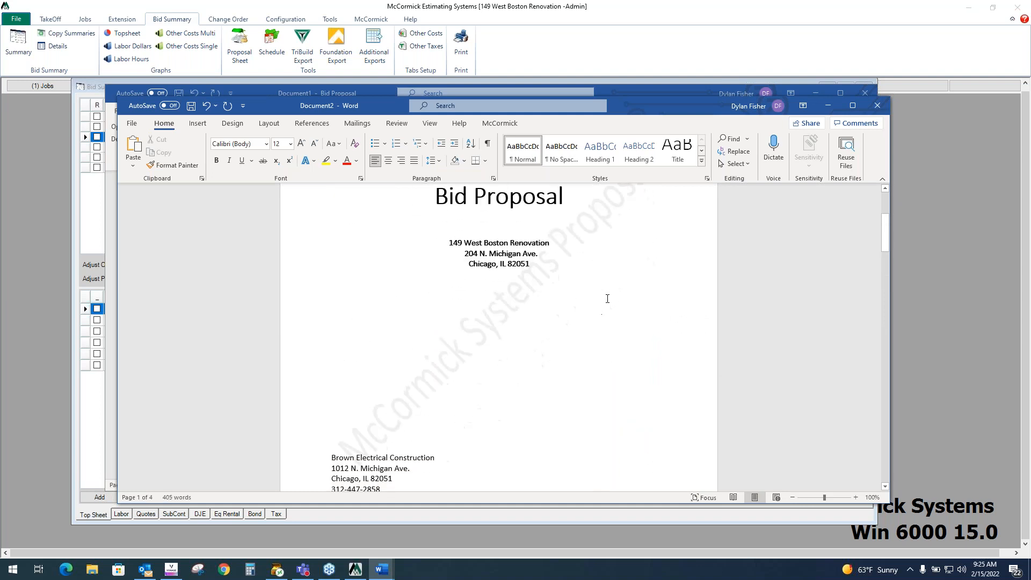
scroll(483, 333, "down", 8)
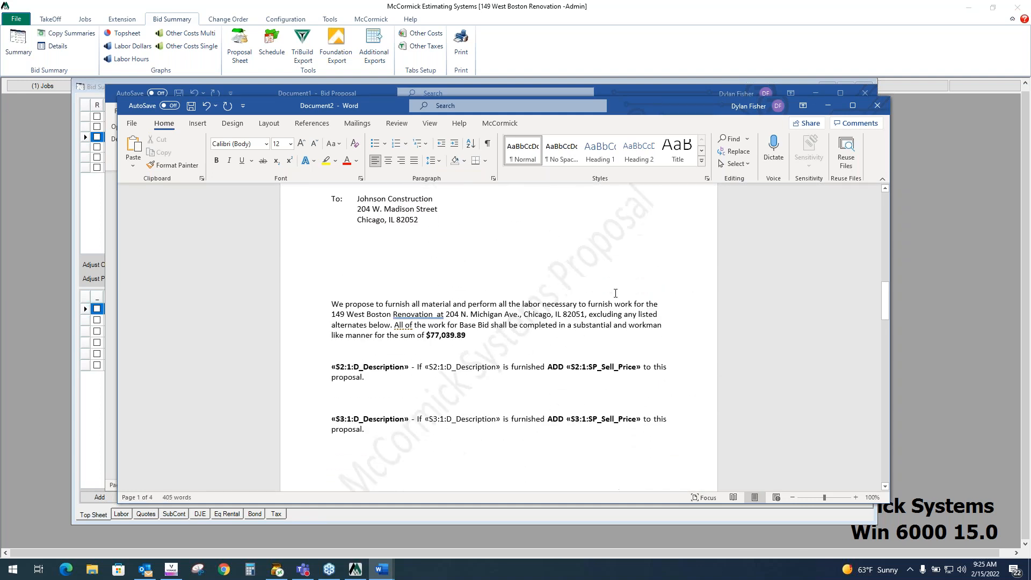
left_click_drag(475, 232, 331, 211)
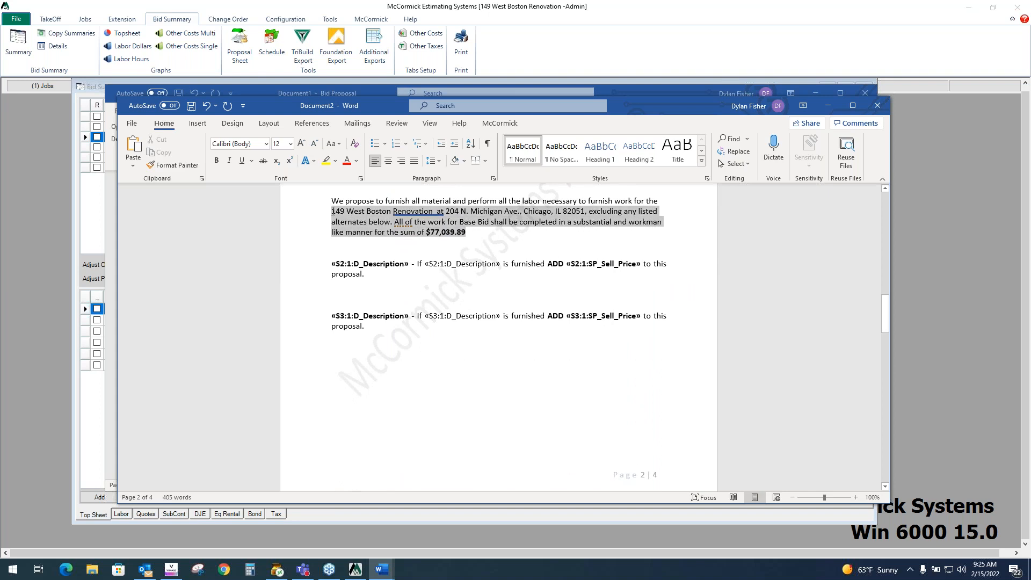
scroll(580, 242, "down", 5)
scroll(580, 242, "down", 13)
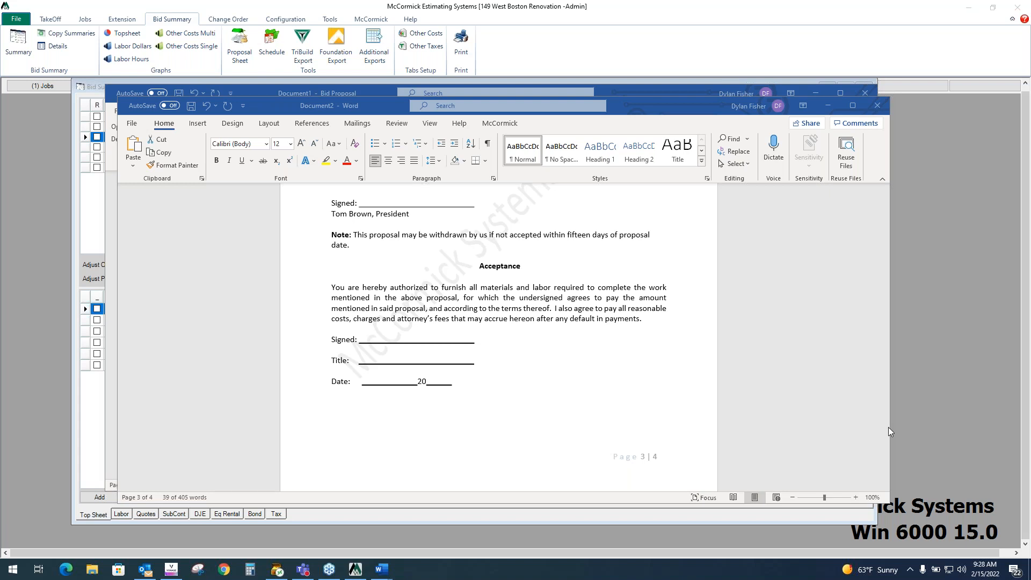
scroll(524, 277, "up", 15)
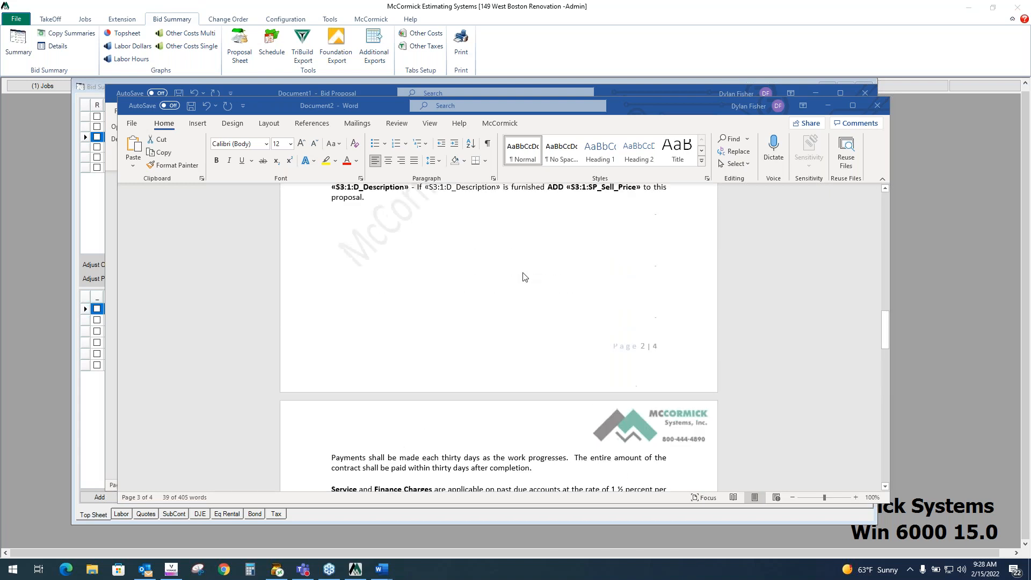
scroll(525, 277, "up", 4)
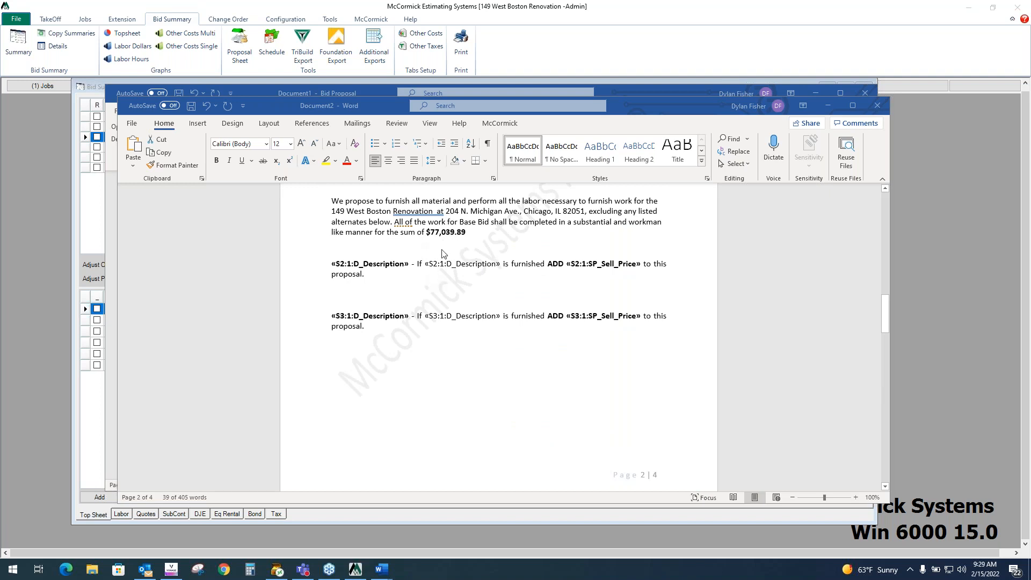
- Select the «S2:1:D_Description» merge field in the first alternate paragraph
left_click(350, 266)
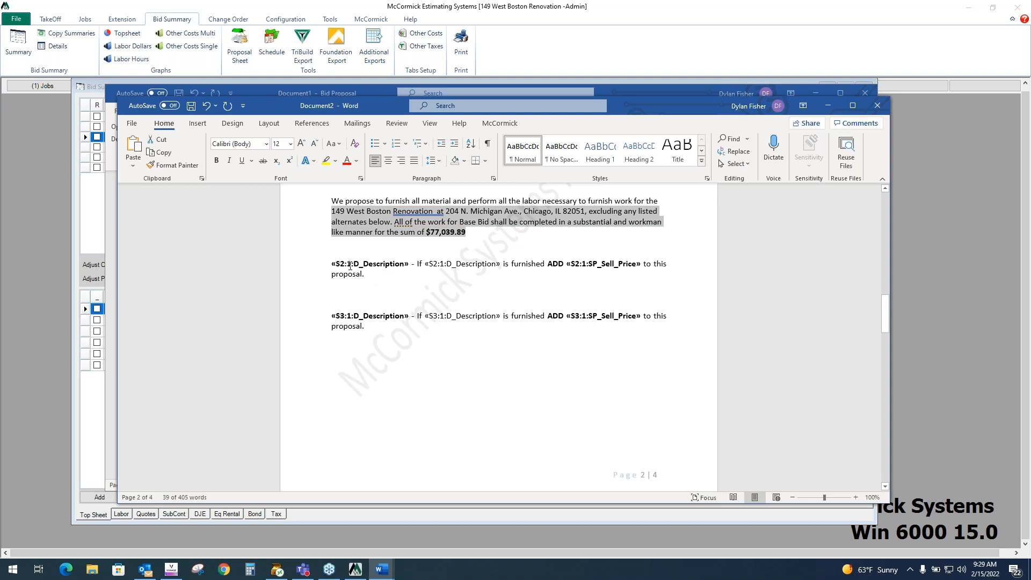
left_click(351, 266)
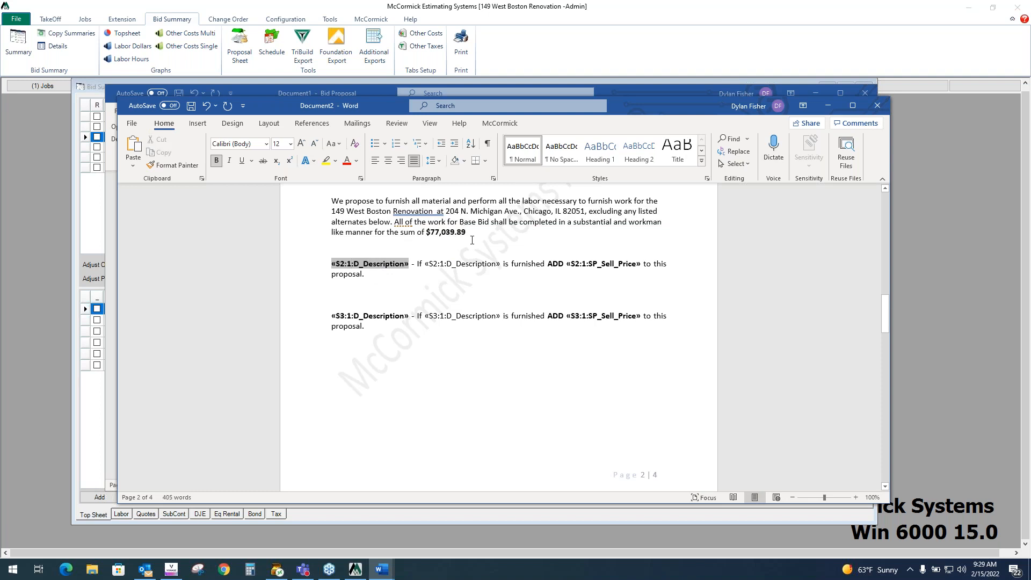